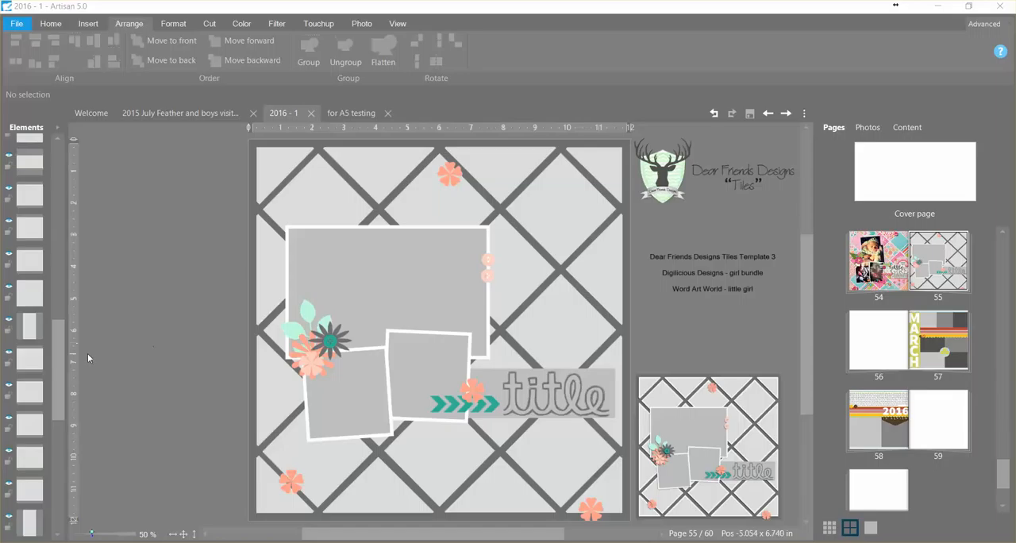
{"action": "left_click", "coordinate": [581, 201]}
{"action": "left_click", "coordinate": [542, 241]}
{"action": "left_click", "coordinate": [520, 270]}
{"action": "left_click", "coordinate": [176, 279]}
- Delete the leaf-and-flower cluster and the three coral flowers on the lower half of the template page
{"action": "left_click_drag", "start_coordinate": [208, 275], "coordinate": [377, 390]}
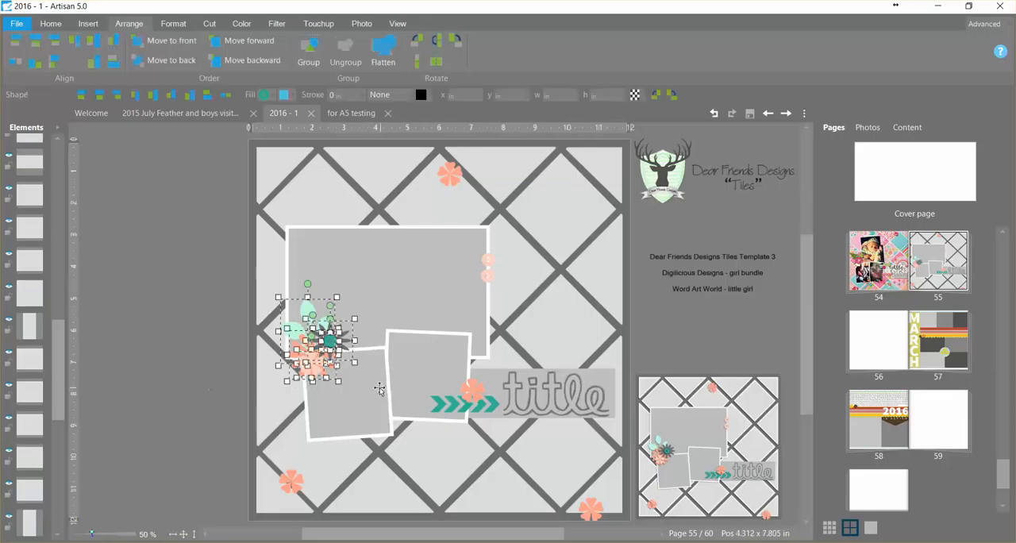
{"action": "left_click", "coordinate": [355, 382]}
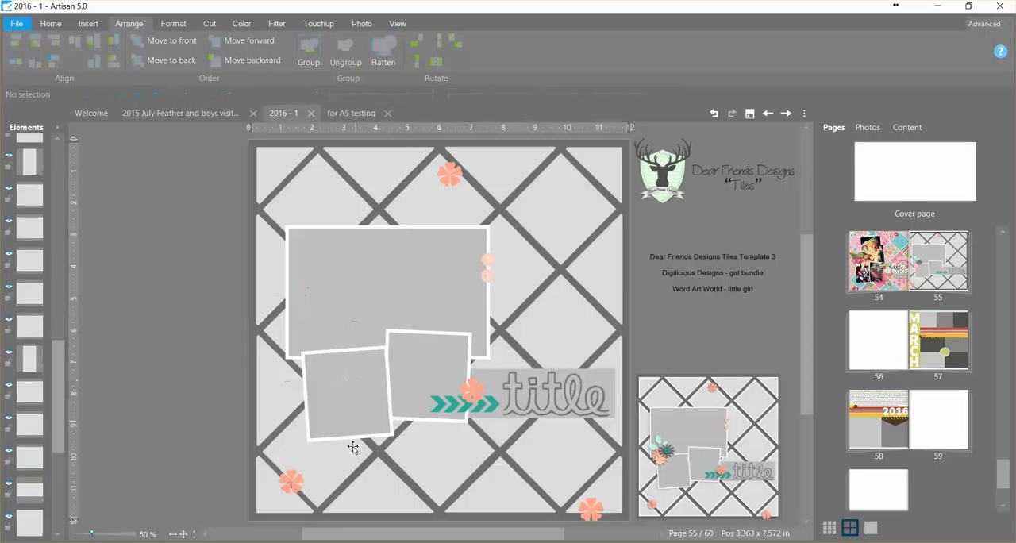
{"action": "left_click", "coordinate": [293, 486]}
{"action": "left_click_drag", "start_coordinate": [292, 491], "coordinate": [477, 399]}
{"action": "key", "text": "Delete"}
{"action": "left_click", "coordinate": [596, 510]}
{"action": "key", "text": "Delete"}
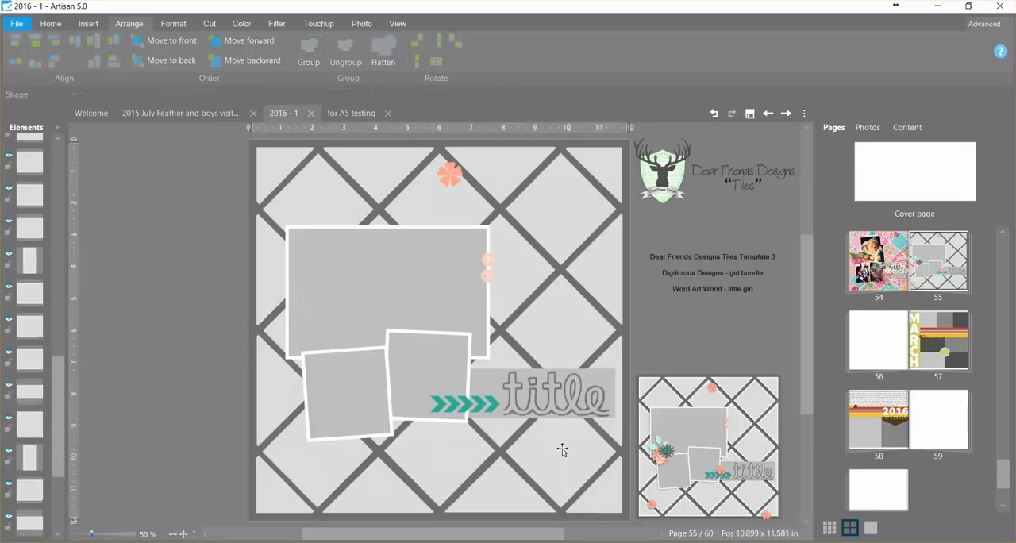
- Delete the two small peach circles at the large frame's edge and the coral flower near the page's upper edge
{"action": "left_click", "coordinate": [494, 278]}
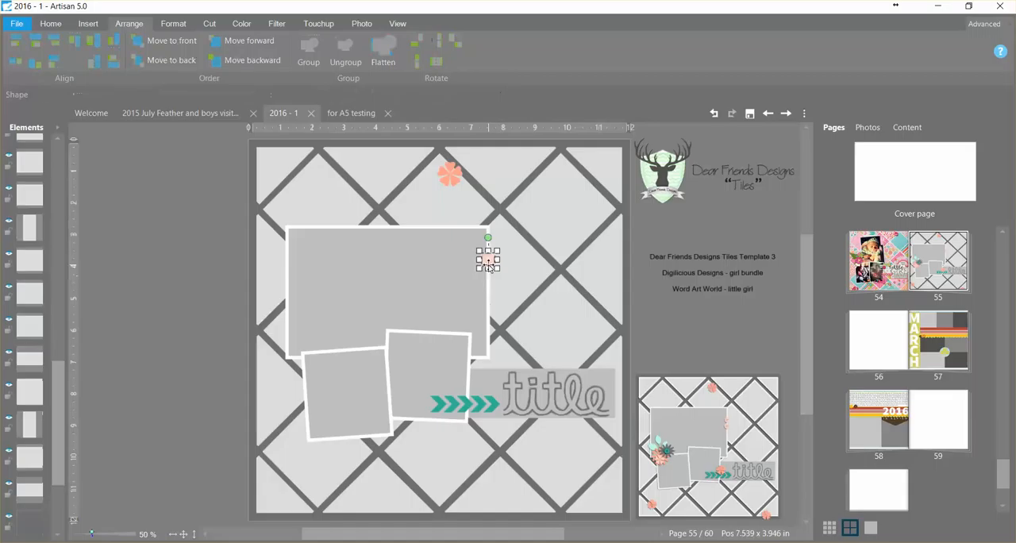
{"action": "key", "text": "Delete"}
{"action": "left_click", "coordinate": [448, 176]}
{"action": "key", "text": "Delete"}
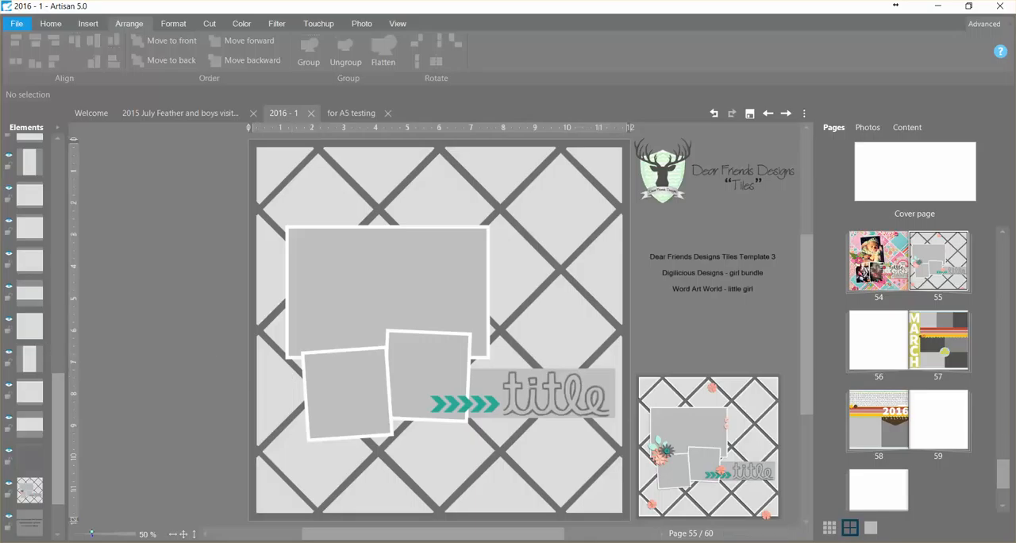
- Fill the large frame with the crowned baby photo and the two small frames with the adult-holding-baby photos from the Downloads folder
{"action": "left_click_drag", "start_coordinate": [0, 413], "coordinate": [351, 396]}
{"action": "left_click_drag", "start_coordinate": [0, 96], "coordinate": [204, 73]}
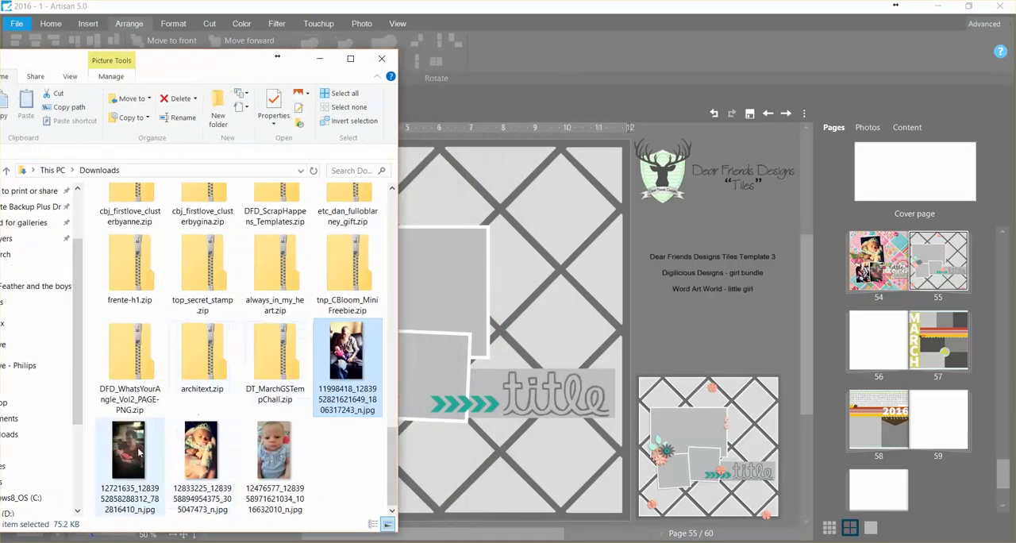
{"action": "left_click_drag", "start_coordinate": [128, 454], "coordinate": [432, 377]}
{"action": "left_click_drag", "start_coordinate": [201, 449], "coordinate": [443, 292]}
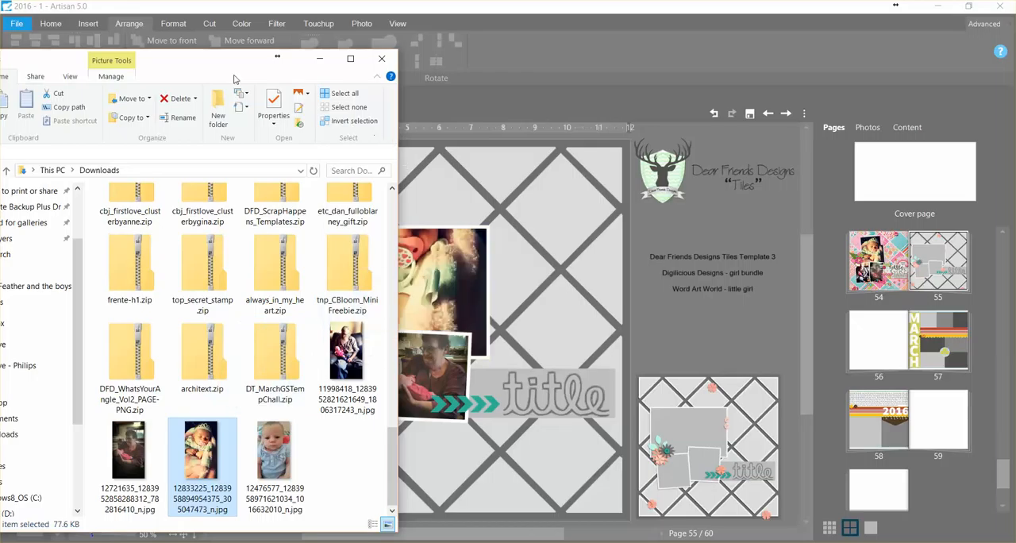
{"action": "left_click_drag", "start_coordinate": [234, 58], "coordinate": [0, 73]}
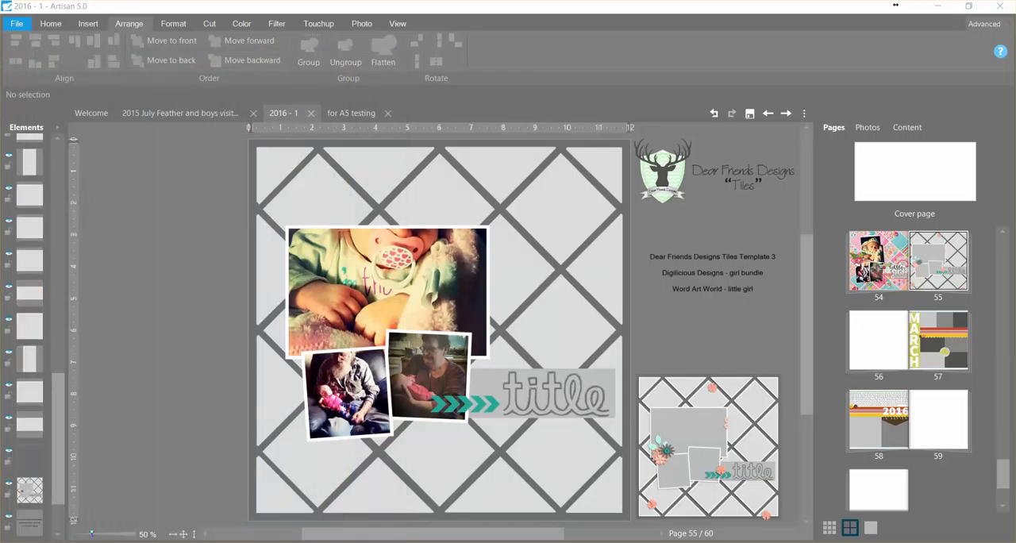
- Reshape the large photo frame to a portrait format of about 4.84 by 6.09 in and place it above the small photos
{"action": "left_click", "coordinate": [401, 278]}
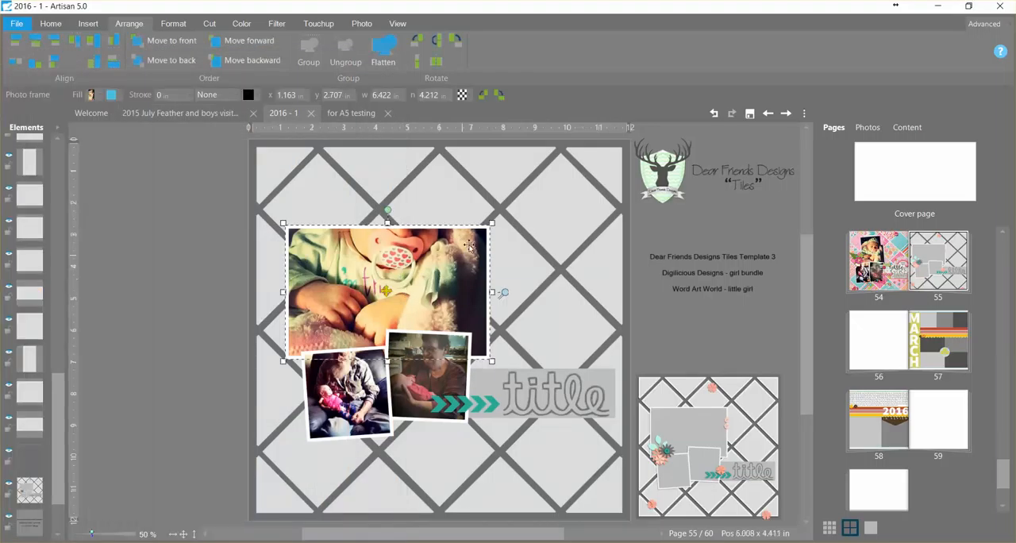
{"action": "left_click_drag", "start_coordinate": [492, 227], "coordinate": [441, 163]}
{"action": "left_click_drag", "start_coordinate": [405, 252], "coordinate": [379, 296]}
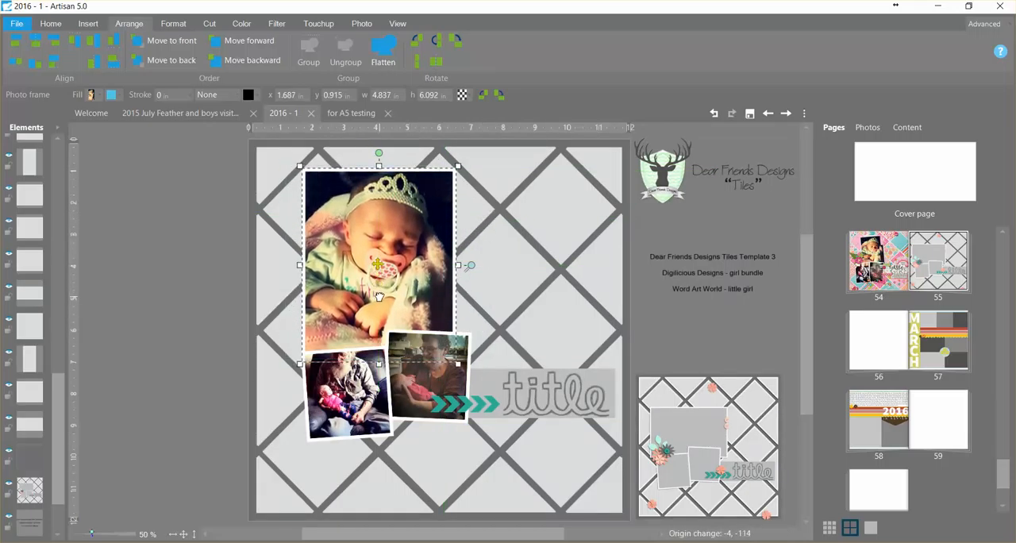
- Lengthen both small photo frames to about 3.78 in high and shift each slightly toward the page's left edge
{"action": "left_click", "coordinate": [427, 385]}
{"action": "left_click", "coordinate": [358, 410], "text": "shift"}
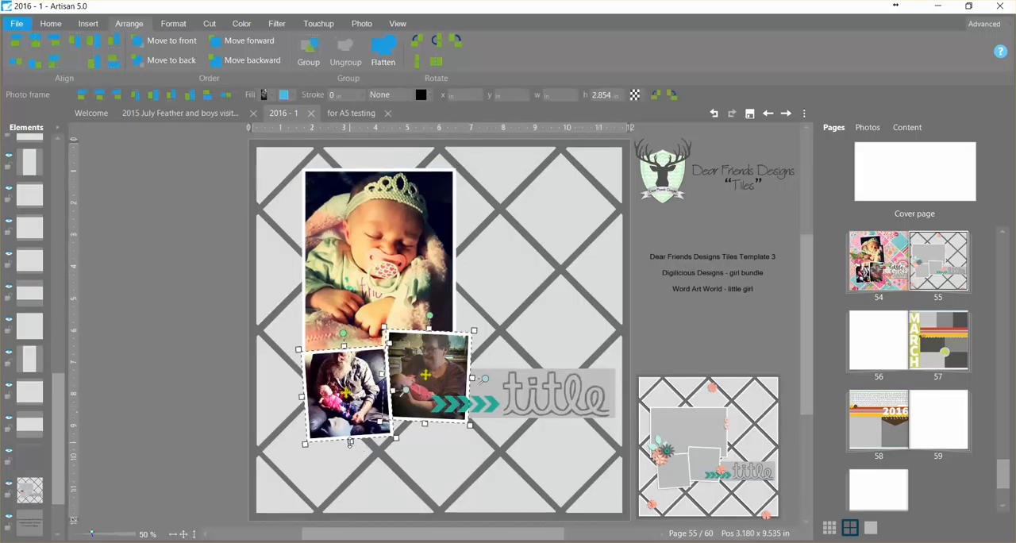
{"action": "left_click_drag", "start_coordinate": [351, 441], "coordinate": [353, 468]}
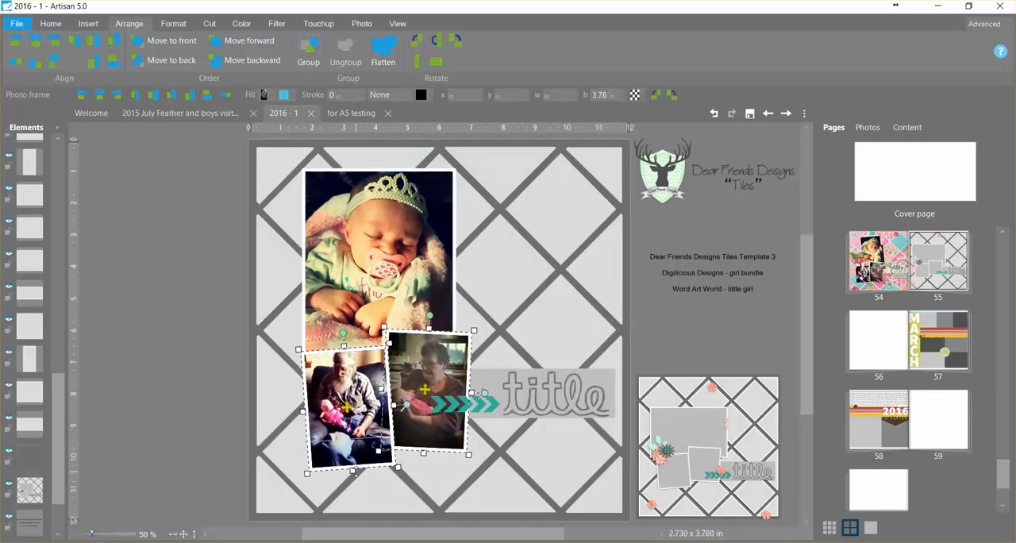
{"action": "left_click", "coordinate": [170, 370]}
{"action": "left_click_drag", "start_coordinate": [370, 403], "coordinate": [362, 400]}
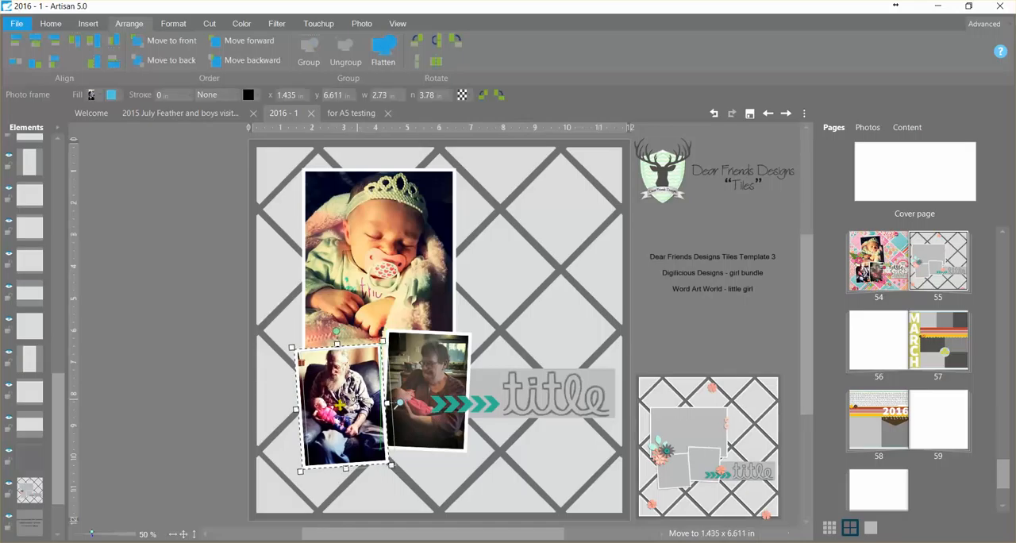
{"action": "left_click_drag", "start_coordinate": [419, 427], "coordinate": [414, 432]}
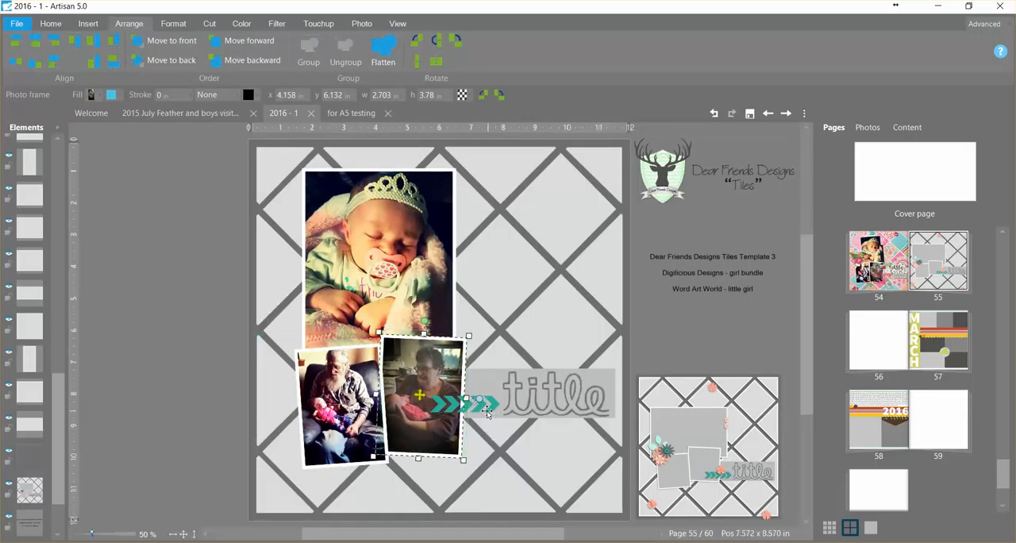
- Move the teal chevron strip down to the grey band's lower edge and delete the title word
{"action": "left_click_drag", "start_coordinate": [487, 412], "coordinate": [492, 422]}
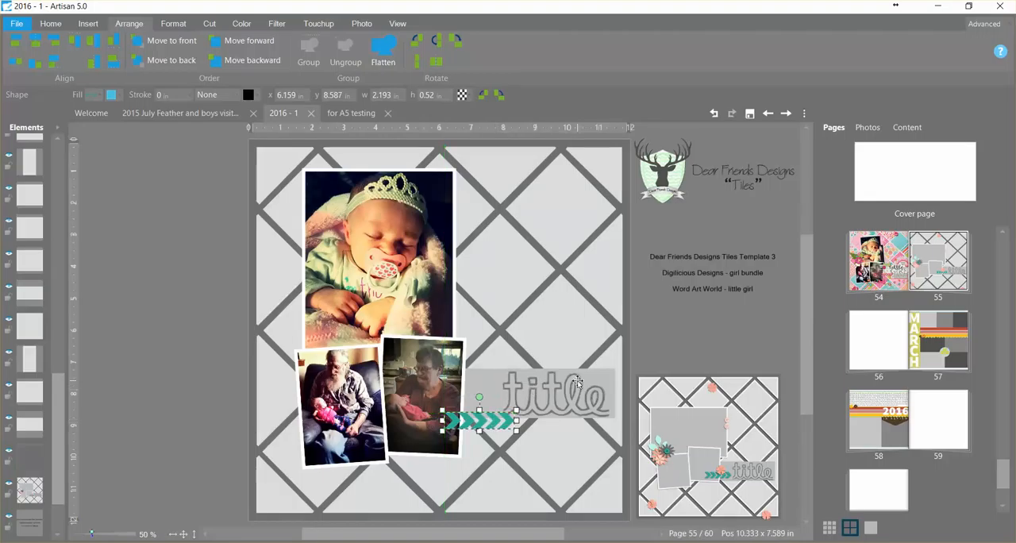
{"action": "left_click", "coordinate": [558, 389]}
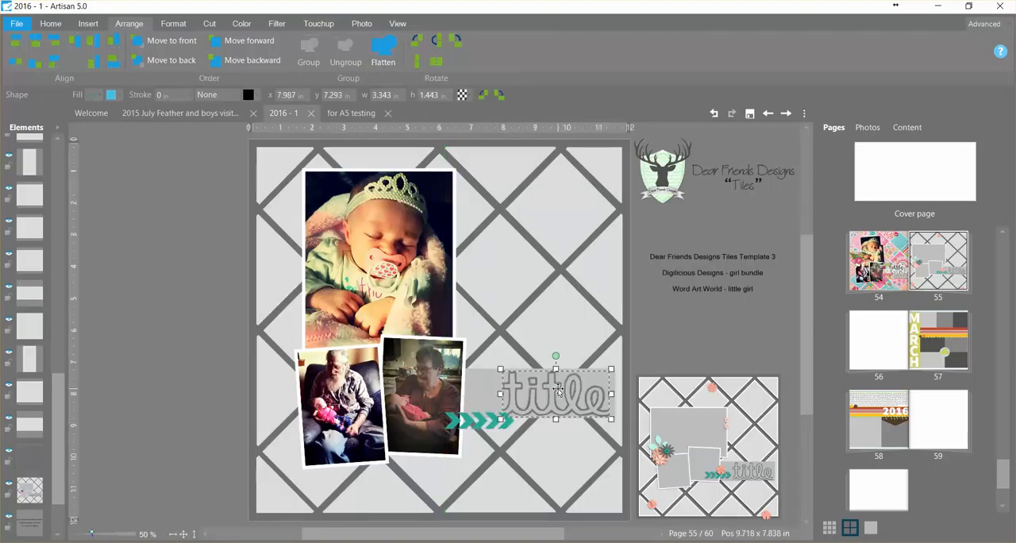
{"action": "key", "text": "Delete"}
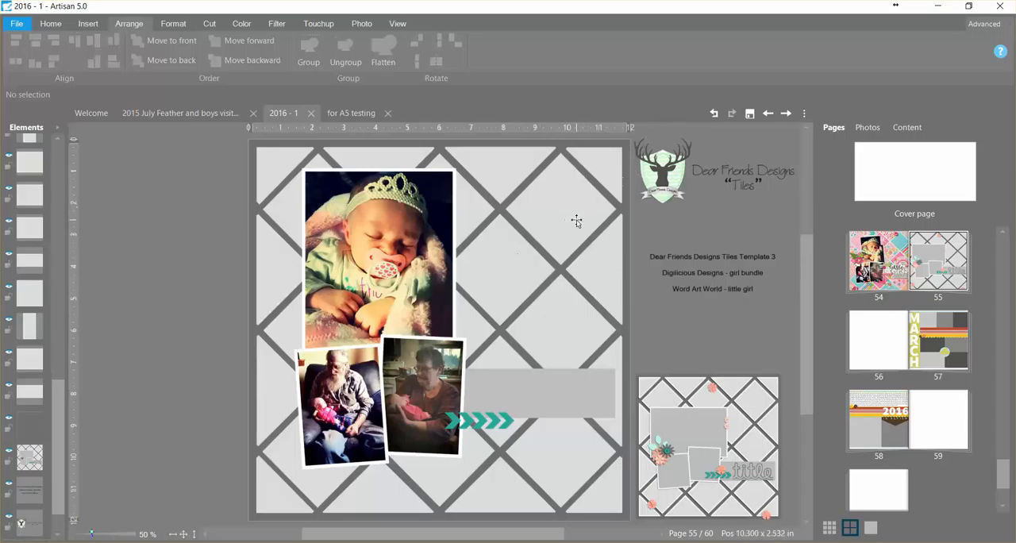
- Add the patterned papers from the digilicious_girl folder to the project's photo collection
{"action": "left_click", "coordinate": [868, 127]}
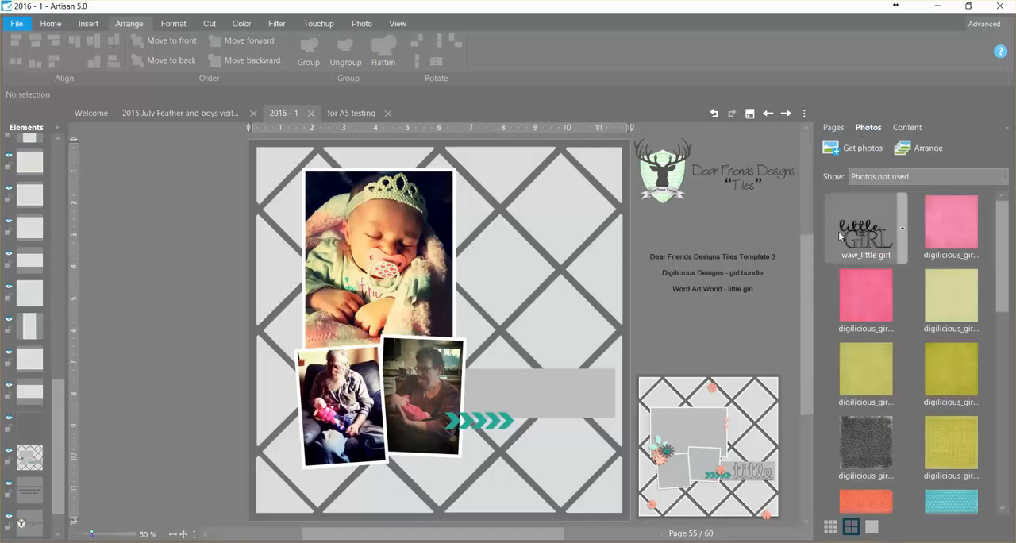
{"action": "left_click_drag", "start_coordinate": [1001, 238], "coordinate": [1005, 203]}
{"action": "left_click", "coordinate": [937, 181]}
{"action": "left_click", "coordinate": [1003, 226]}
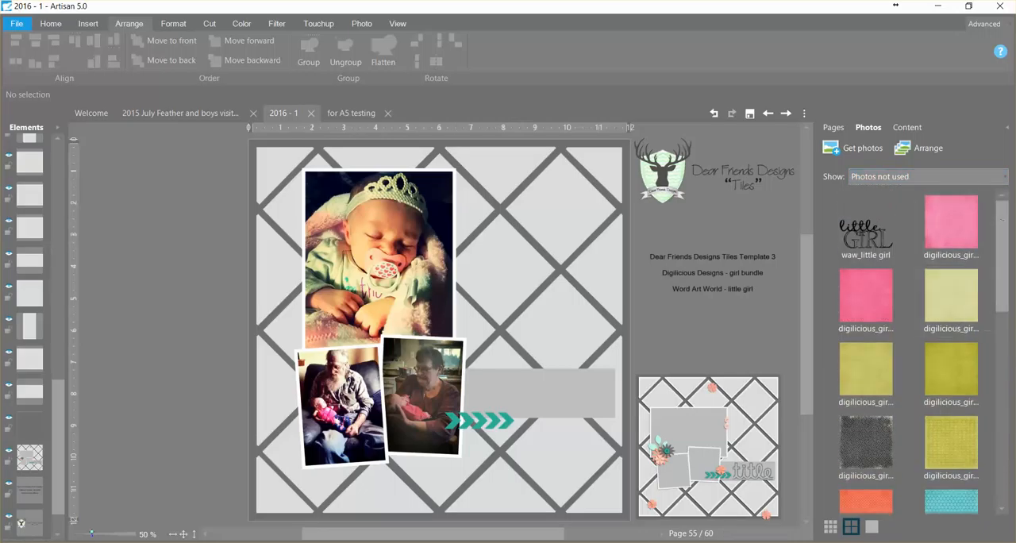
{"action": "left_click_drag", "start_coordinate": [0, 73], "coordinate": [340, 54]}
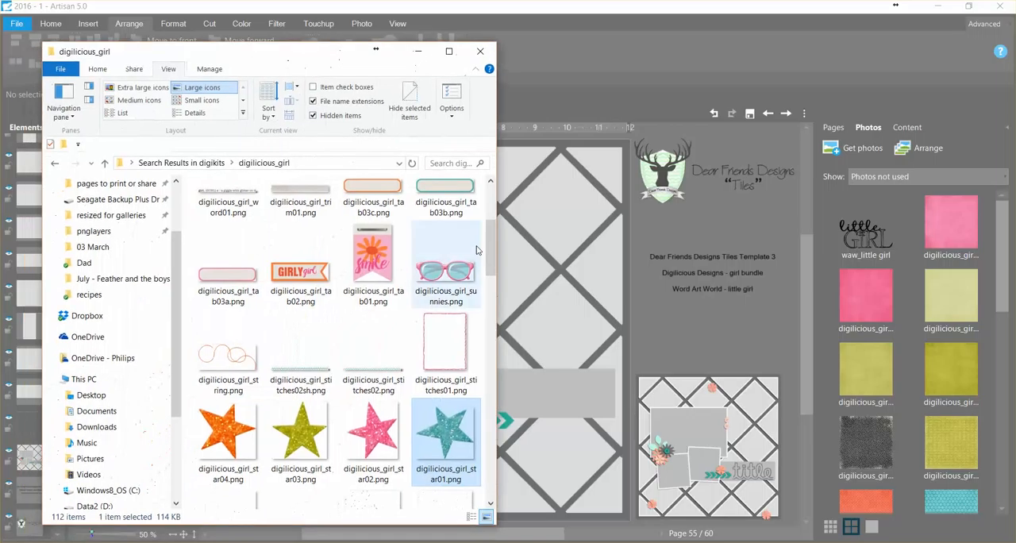
{"action": "left_click_drag", "start_coordinate": [493, 258], "coordinate": [492, 415]}
{"action": "left_click", "coordinate": [443, 450]}
{"action": "left_click", "coordinate": [258, 361], "text": "shift"}
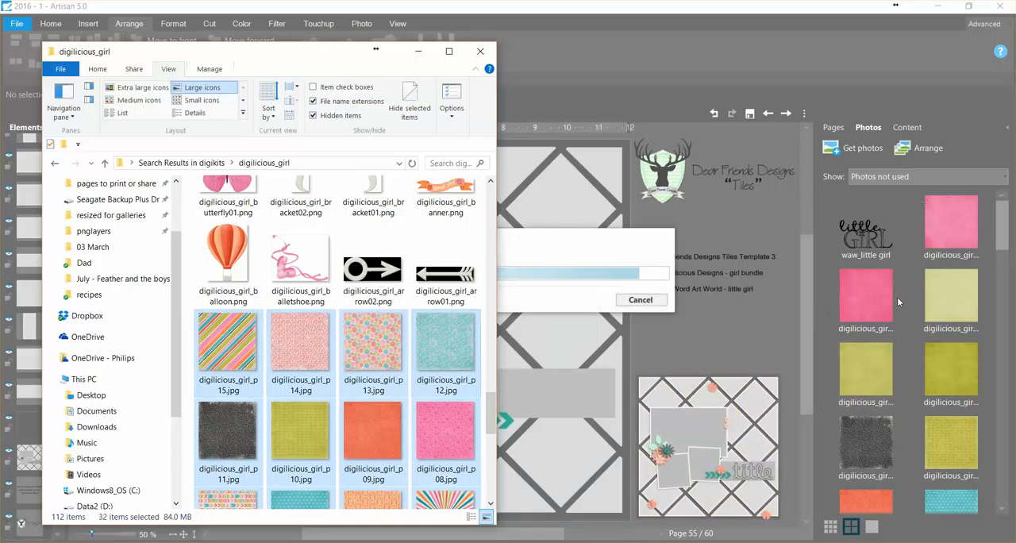
{"action": "left_click_drag", "start_coordinate": [273, 59], "coordinate": [0, 51]}
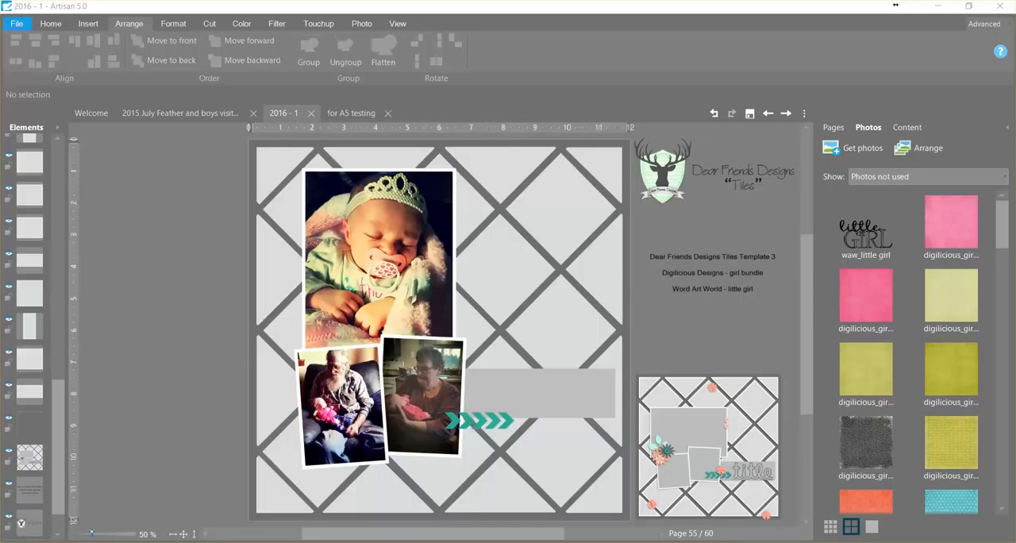
- Hide the three photo frames and the grey title band so the background tiles are uncovered
{"action": "left_click", "coordinate": [339, 405]}
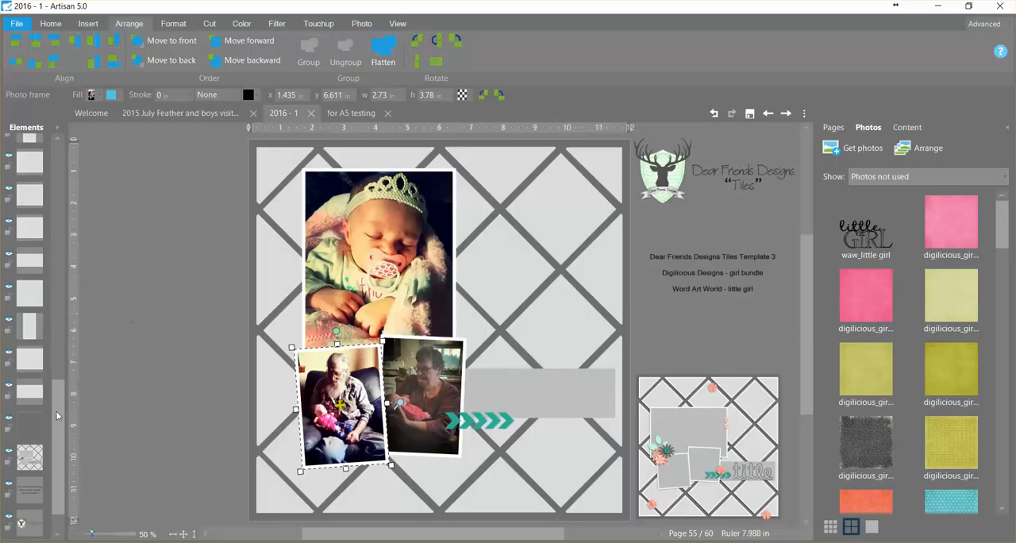
{"action": "left_click_drag", "start_coordinate": [57, 415], "coordinate": [56, 174]}
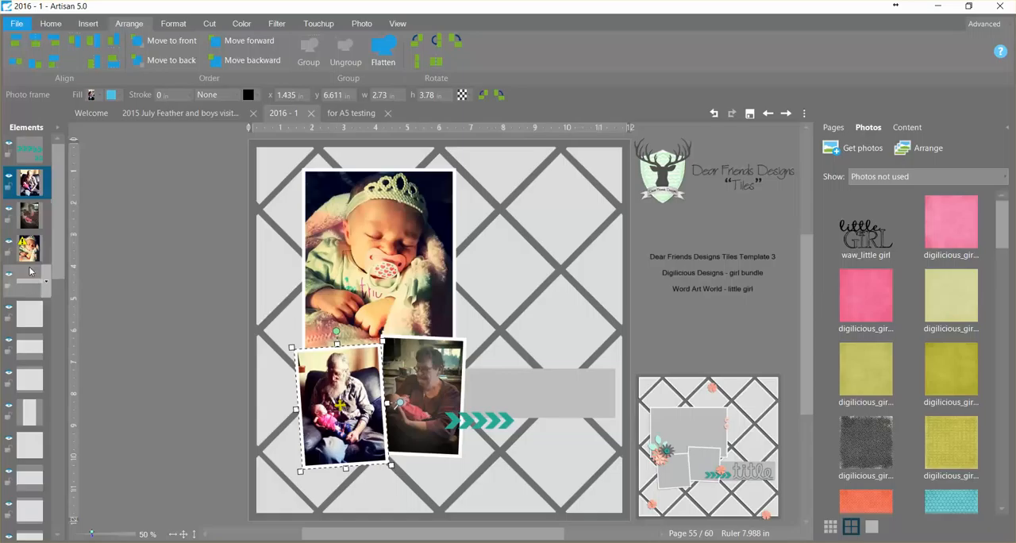
{"action": "left_click", "coordinate": [8, 177]}
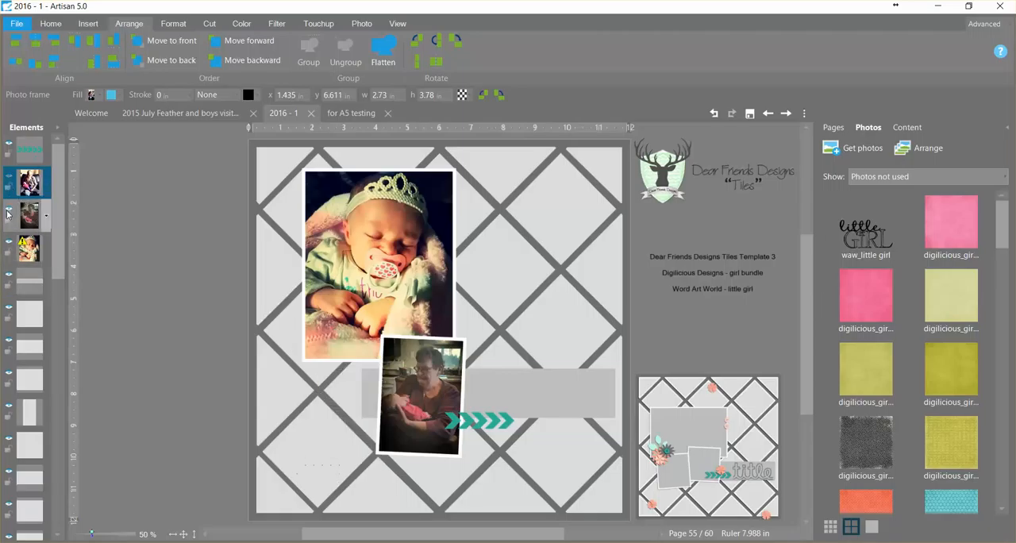
{"action": "left_click", "coordinate": [9, 209]}
{"action": "left_click", "coordinate": [8, 244]}
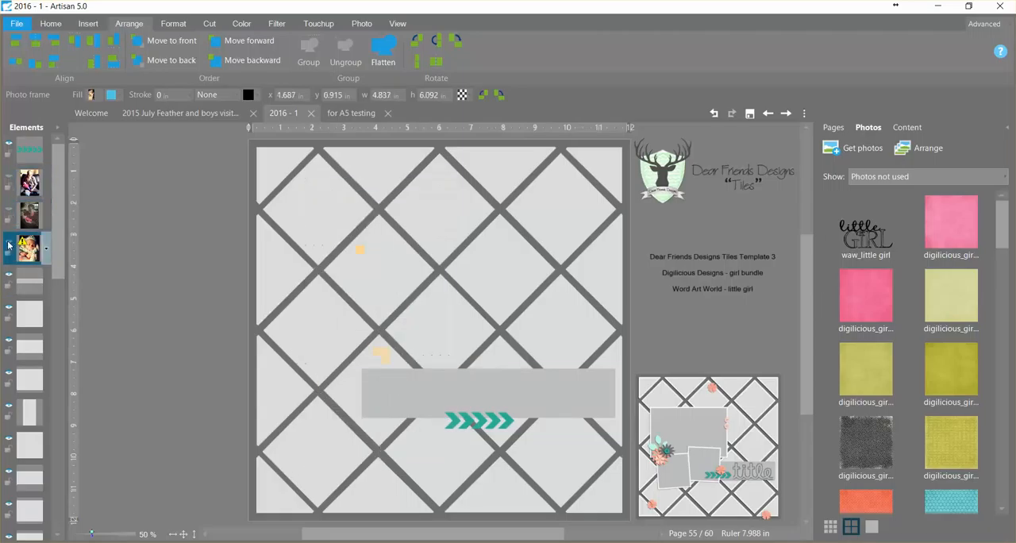
{"action": "left_click", "coordinate": [454, 397]}
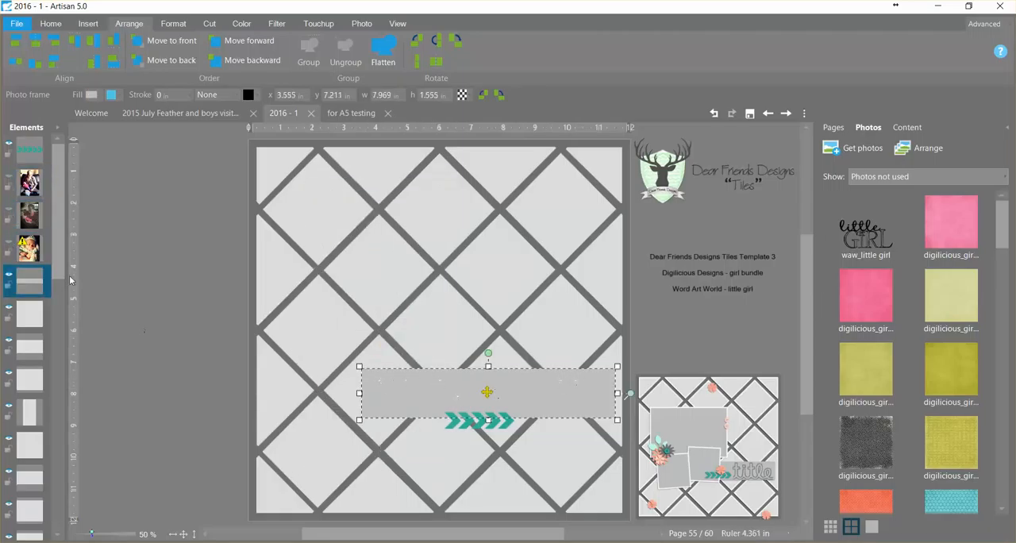
{"action": "left_click", "coordinate": [8, 275]}
{"action": "left_click", "coordinate": [156, 327]}
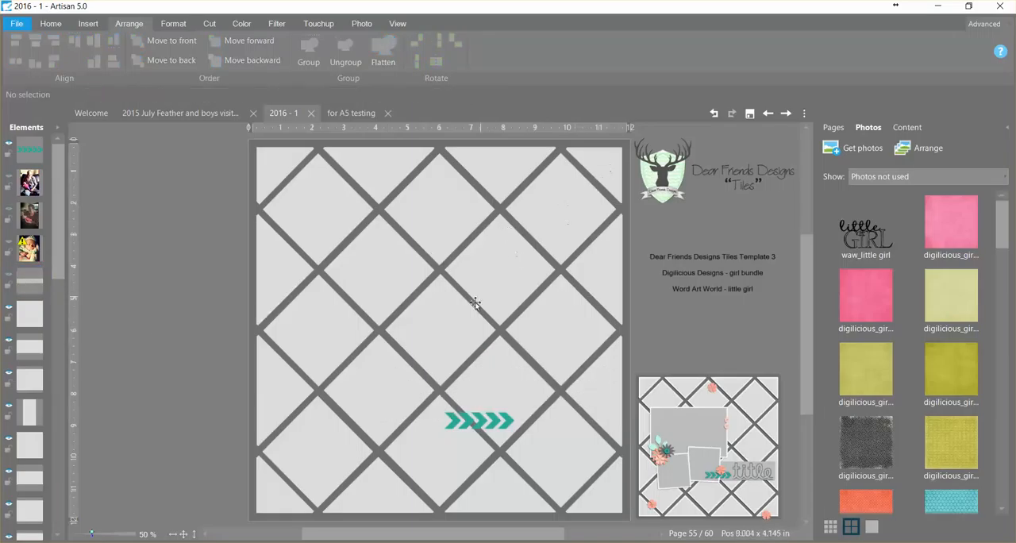
- Fill the four diagonal tiles from the upper-right corner to the lower-left corner with the multicolored floral paper, using an enlarged crop area
{"action": "left_click", "coordinate": [616, 186]}
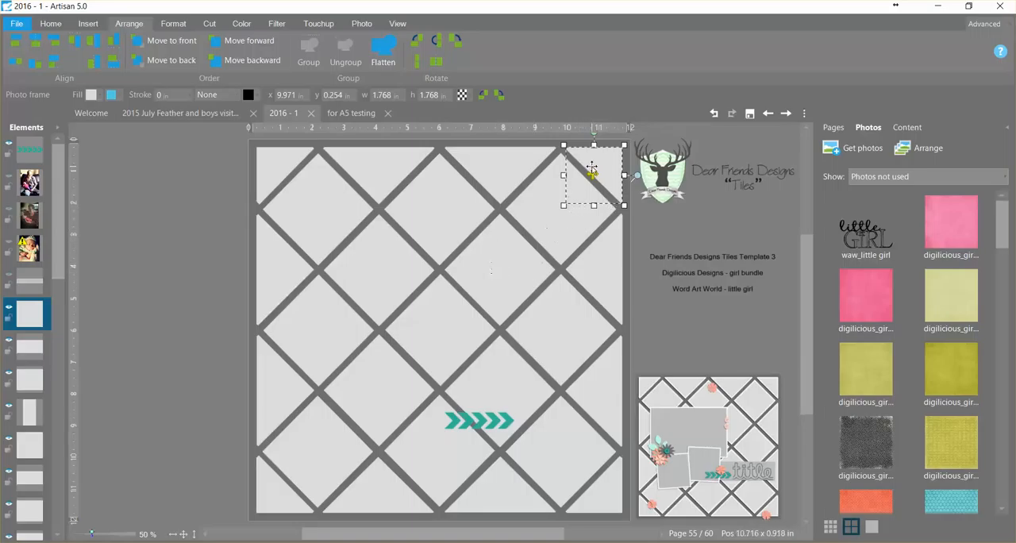
{"action": "left_click", "coordinate": [524, 288], "text": "ctrl"}
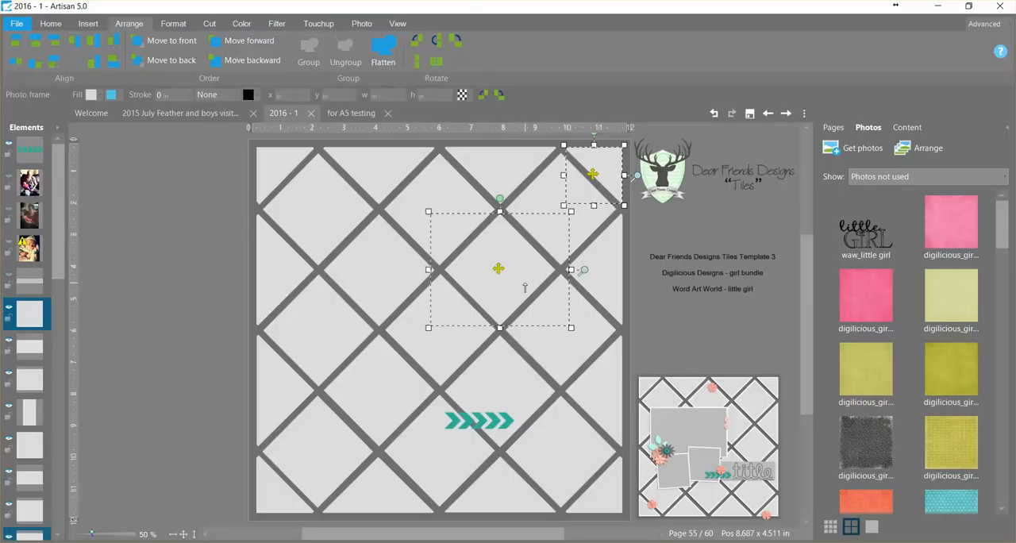
{"action": "left_click", "coordinate": [420, 391], "text": "ctrl"}
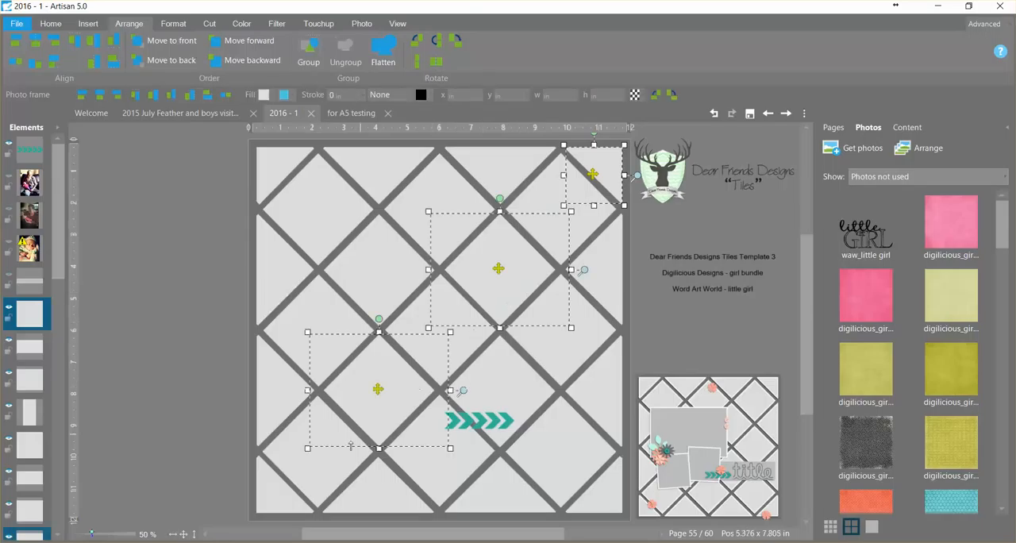
{"action": "left_click", "coordinate": [290, 512], "text": "ctrl"}
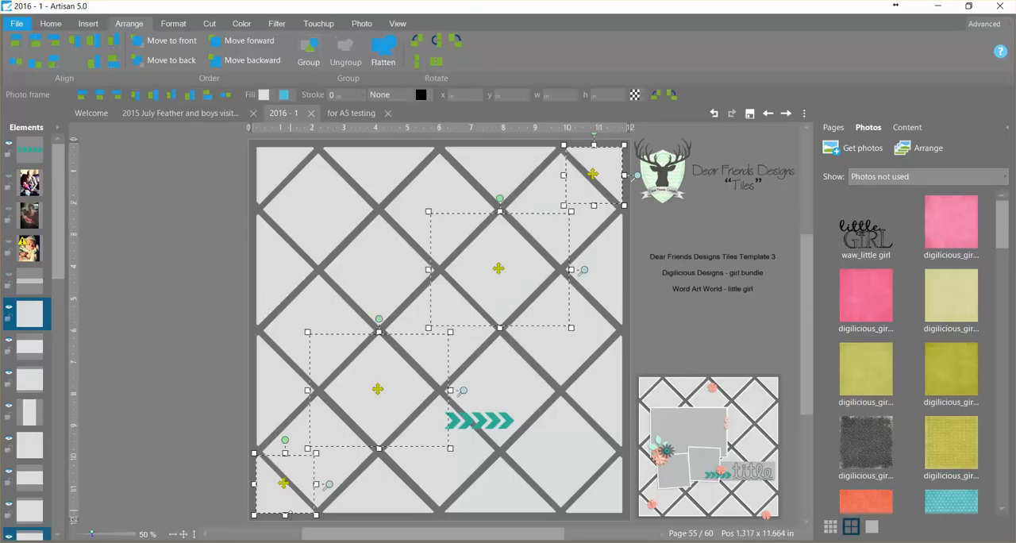
{"action": "left_click_drag", "start_coordinate": [1001, 222], "coordinate": [1000, 368]}
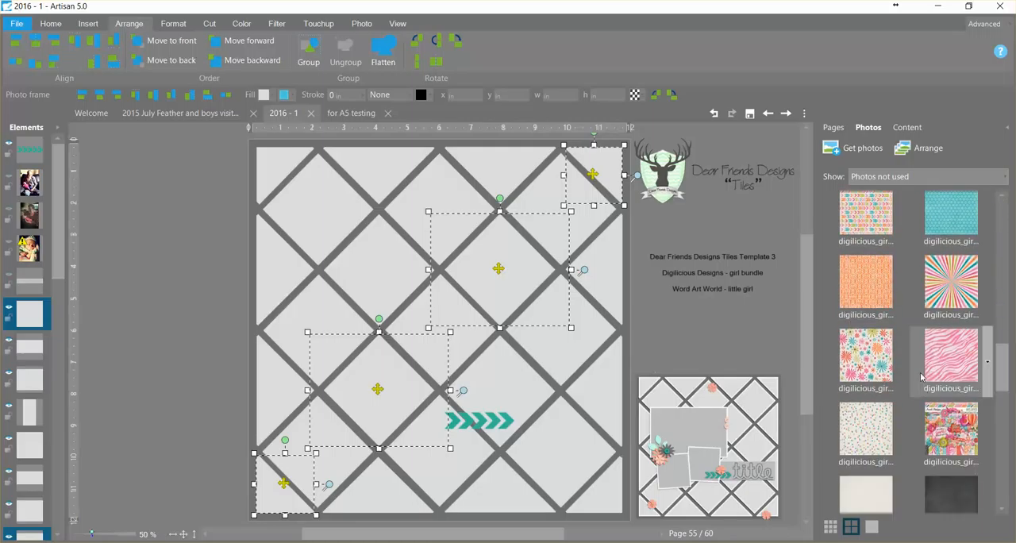
{"action": "right_click", "coordinate": [850, 359]}
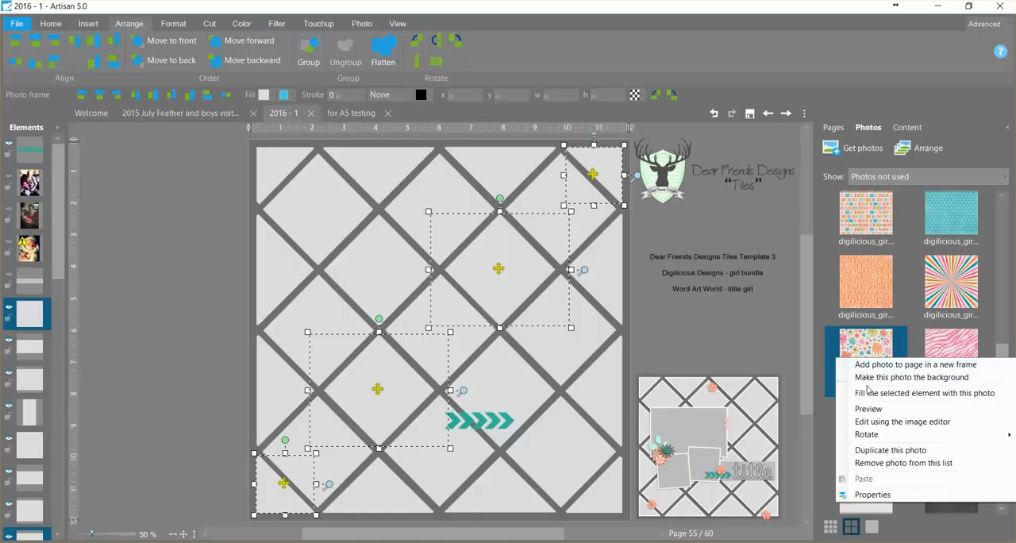
{"action": "left_click", "coordinate": [865, 392]}
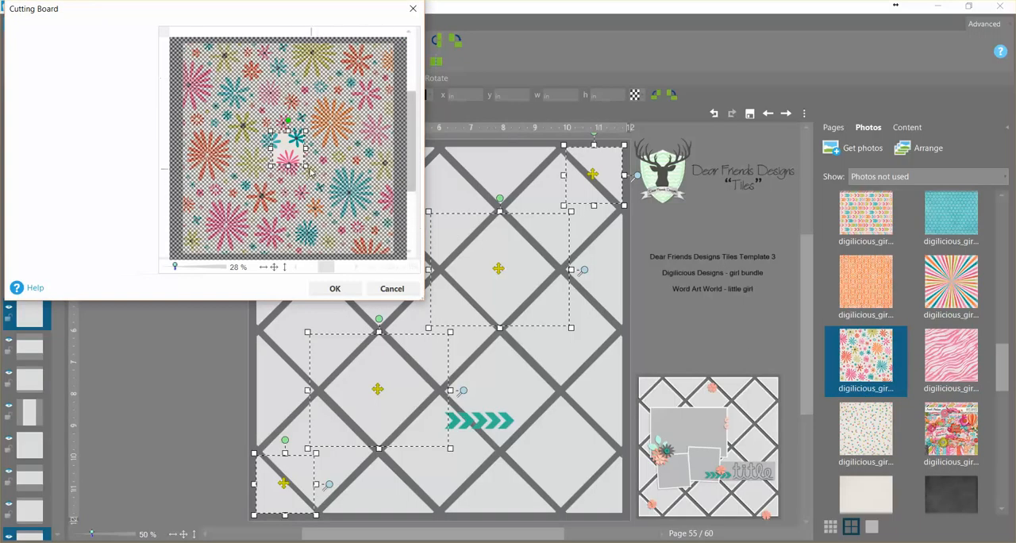
{"action": "left_click_drag", "start_coordinate": [307, 168], "coordinate": [367, 226]}
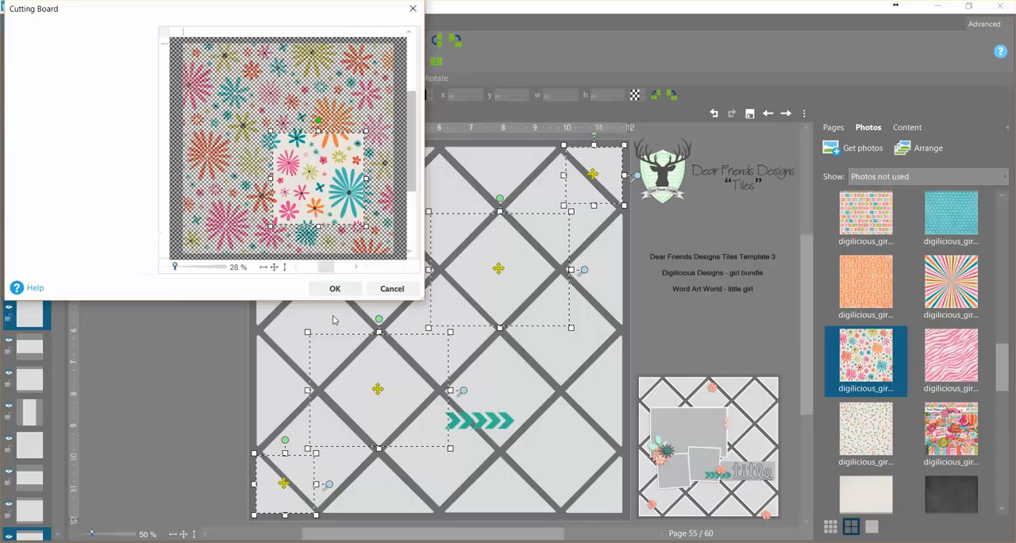
{"action": "left_click", "coordinate": [335, 289]}
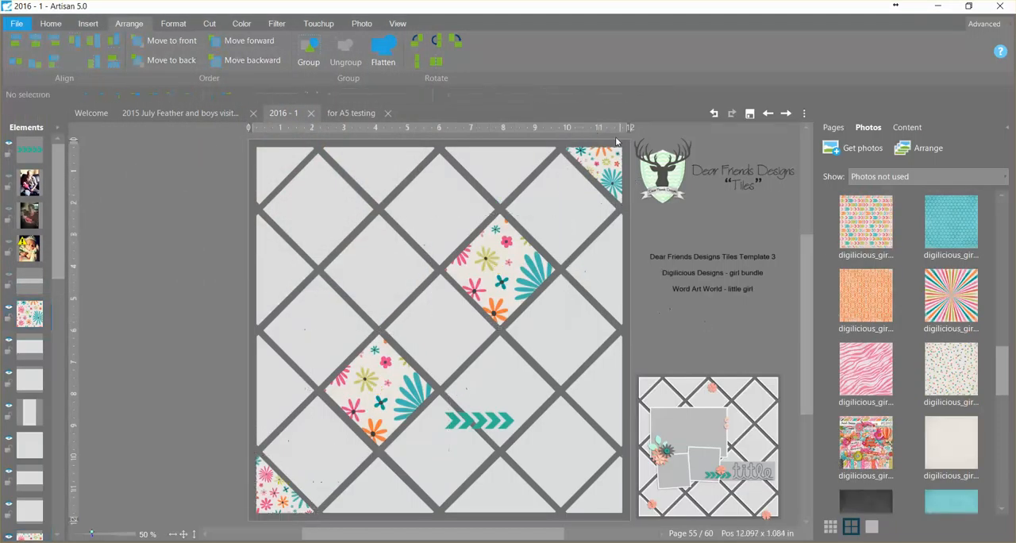
- Enlarge the floral pattern inside the upper-right and lower-left corner tiles
{"action": "left_click", "coordinate": [609, 155]}
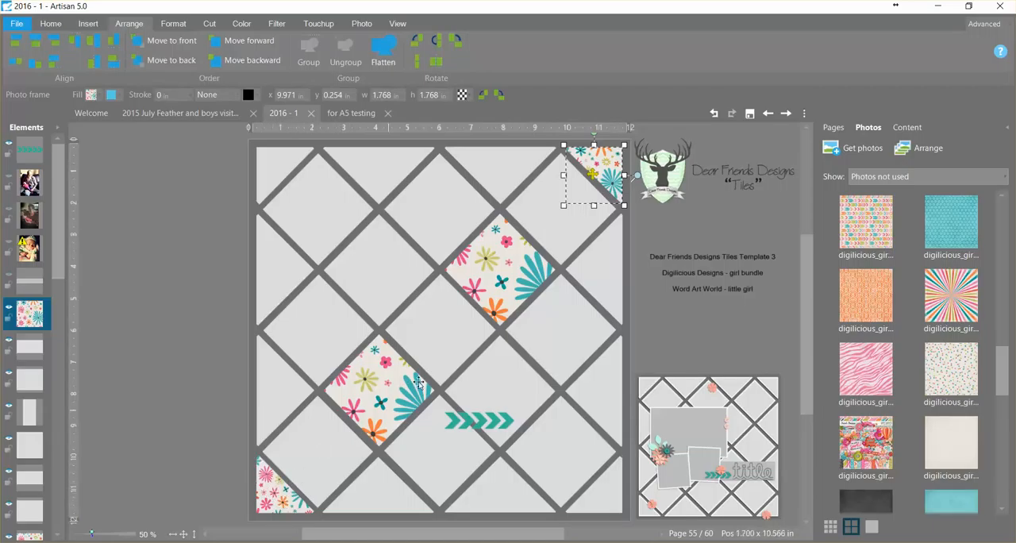
{"action": "left_click_drag", "start_coordinate": [635, 176], "coordinate": [648, 176]}
{"action": "left_click", "coordinate": [291, 497]}
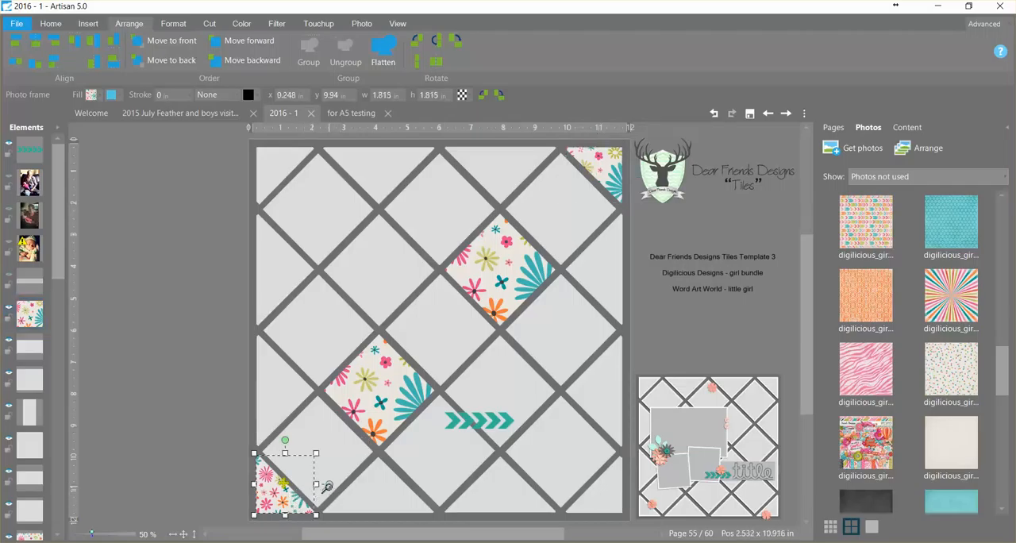
{"action": "left_click_drag", "start_coordinate": [328, 485], "coordinate": [331, 468]}
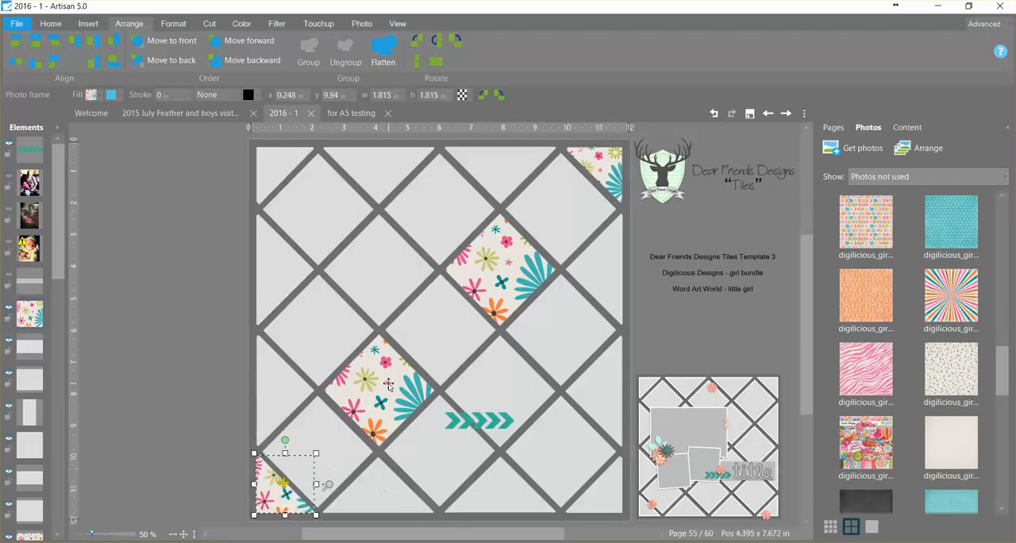
- Slightly adjust the floral paper's zoom inside the full diamond nearest the upper-right corner, and try repositioning the pattern there
{"action": "left_click", "coordinate": [476, 386]}
{"action": "left_click", "coordinate": [505, 283]}
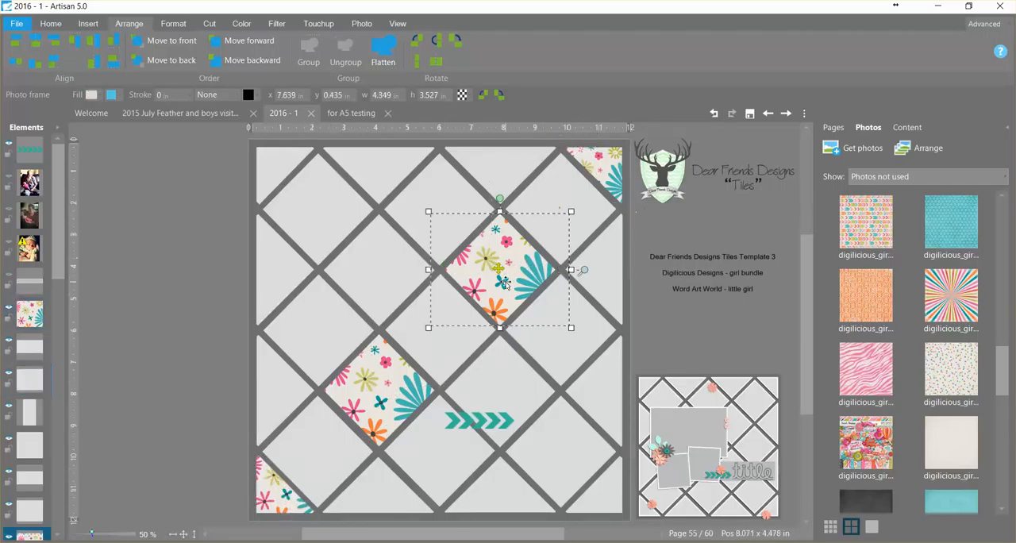
{"action": "left_click_drag", "start_coordinate": [582, 271], "coordinate": [555, 294]}
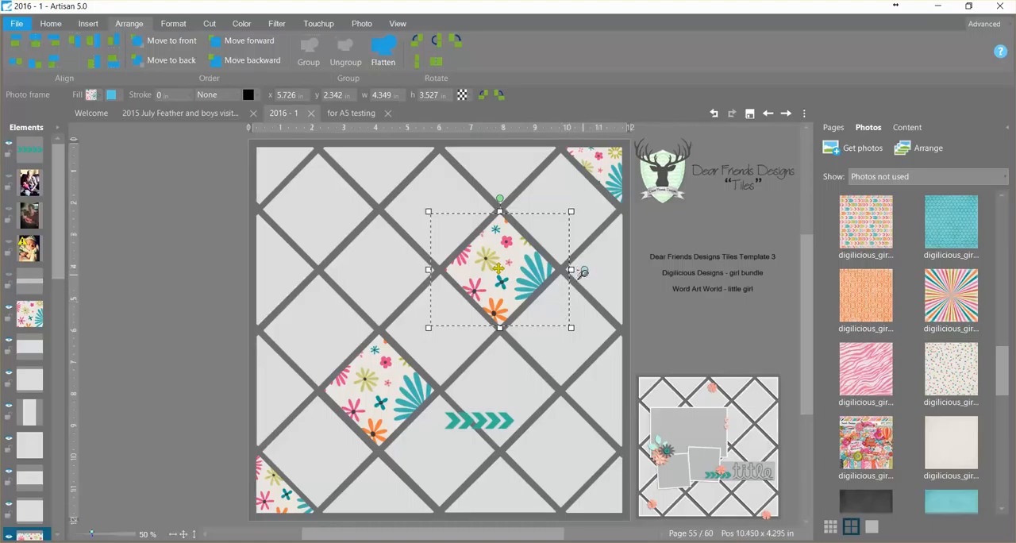
{"action": "left_click", "coordinate": [579, 282]}
{"action": "left_click", "coordinate": [714, 114]}
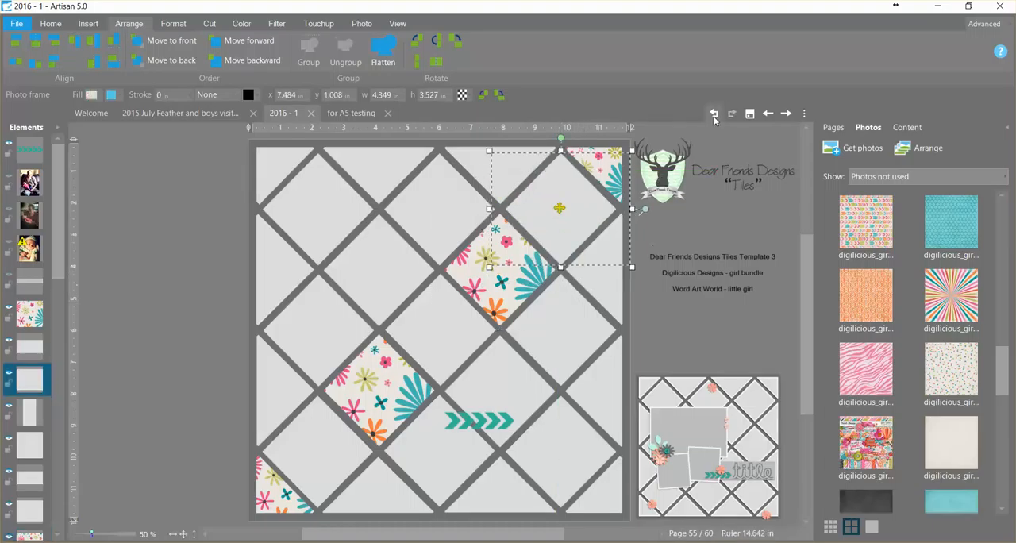
{"action": "left_click", "coordinate": [503, 285]}
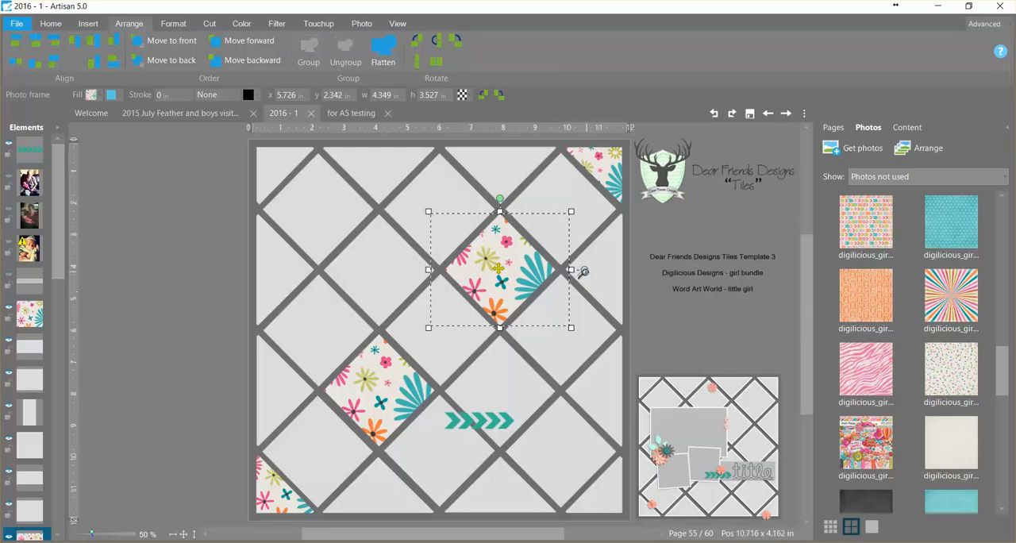
{"action": "mouse_move", "coordinate": [584, 272]}
{"action": "left_mouse_down"}
{"action": "mouse_move", "coordinate": [594, 236]}
{"action": "mouse_move", "coordinate": [577, 264]}
{"action": "left_mouse_up"}
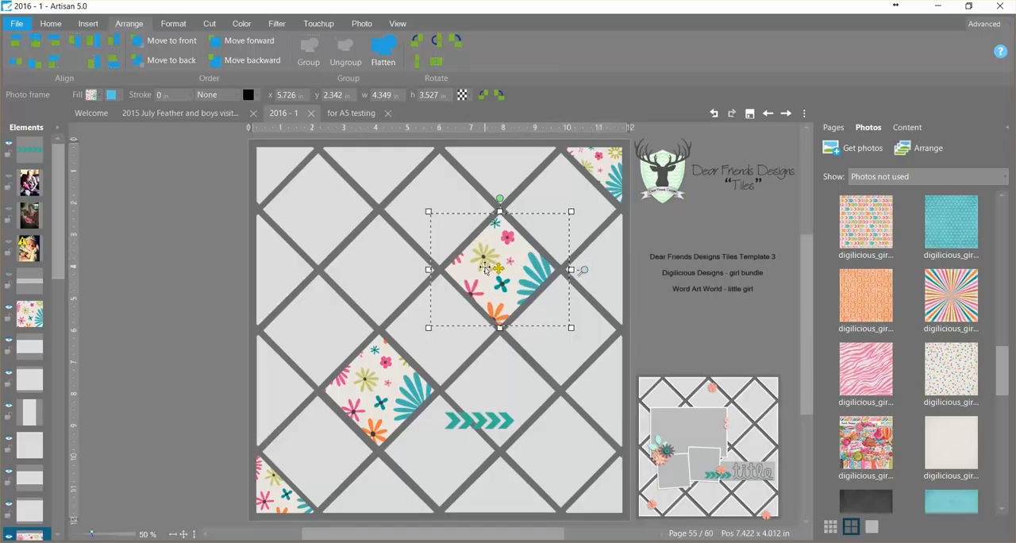
{"action": "left_click_drag", "start_coordinate": [503, 270], "coordinate": [482, 251]}
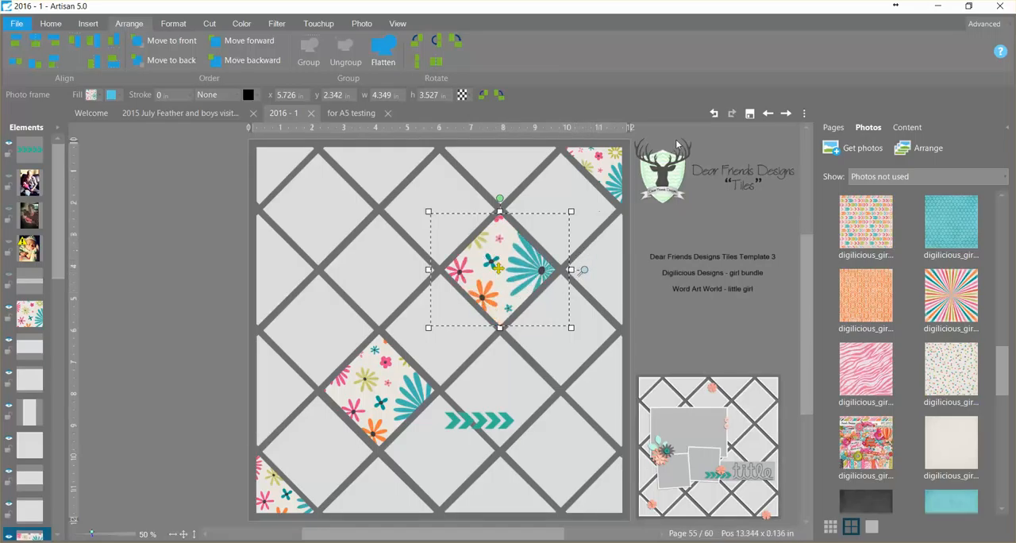
{"action": "left_click", "coordinate": [671, 327]}
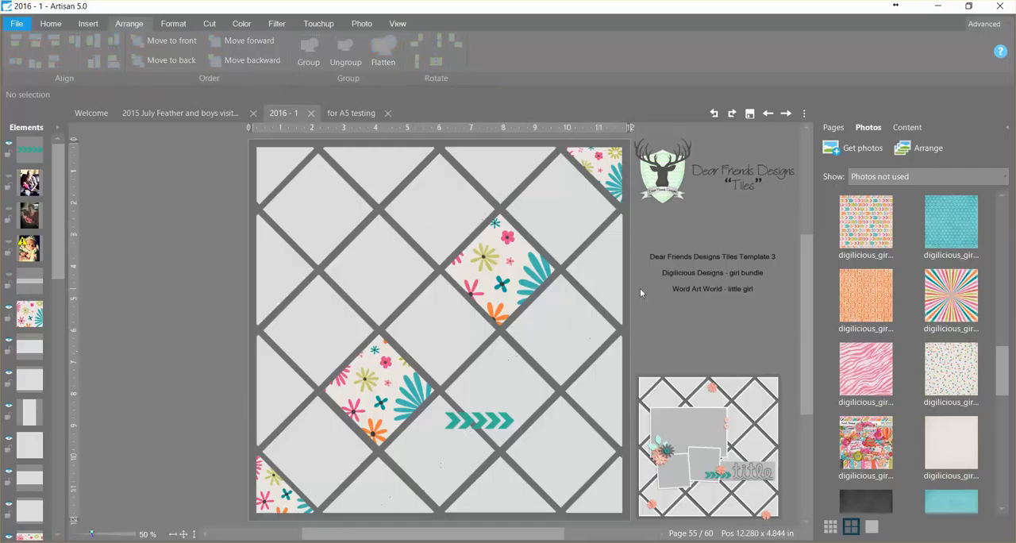
- Fill the three tiles in the diagonal just below the floral row with the orange damask paper, using a larger crop area
{"action": "left_click", "coordinate": [615, 306]}
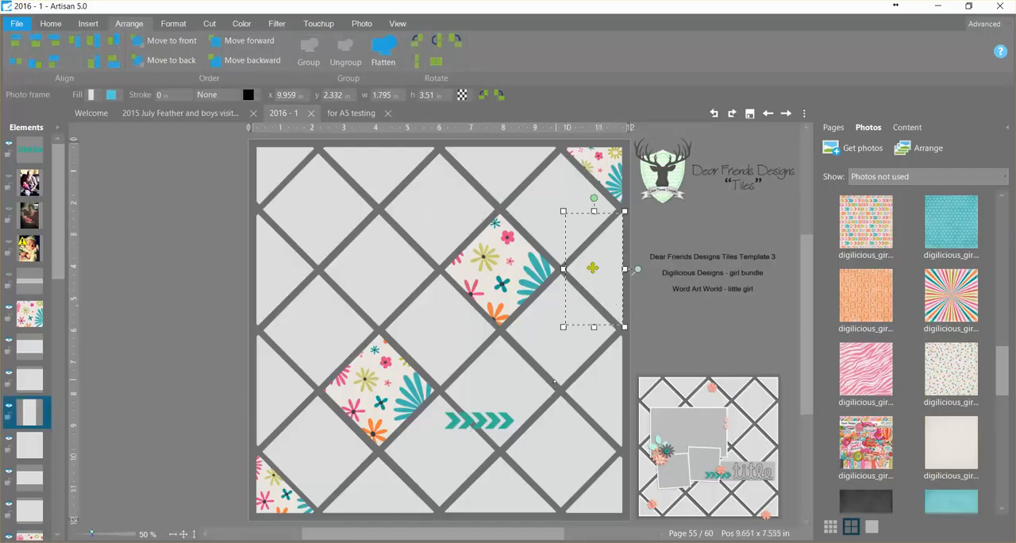
{"action": "left_click", "coordinate": [549, 392], "text": "shift"}
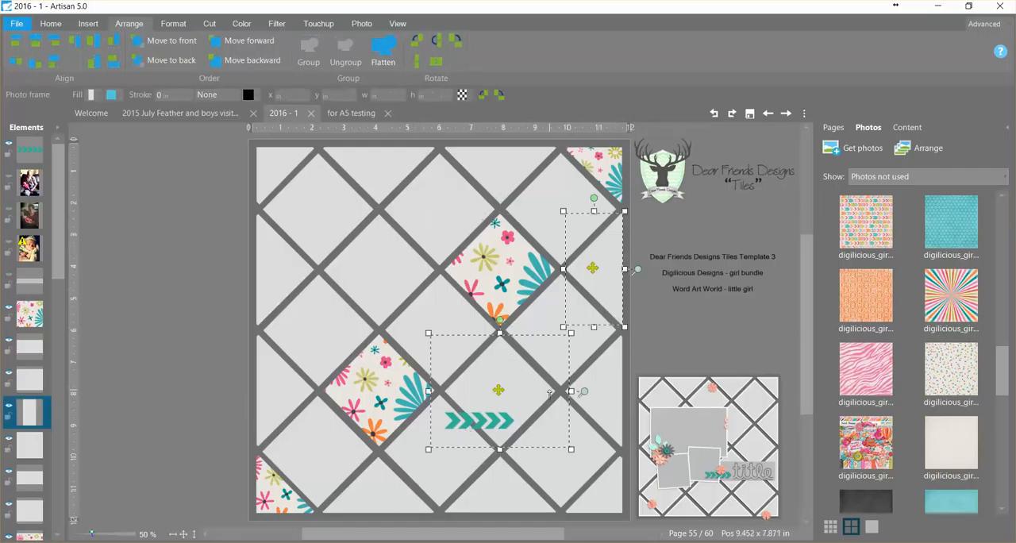
{"action": "left_click", "coordinate": [432, 515], "text": "shift"}
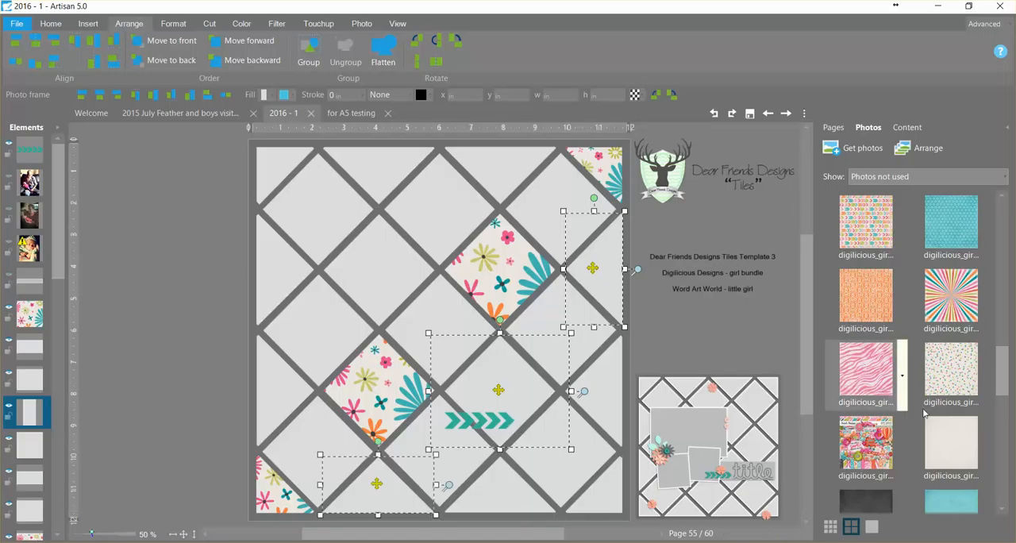
{"action": "right_click", "coordinate": [874, 308]}
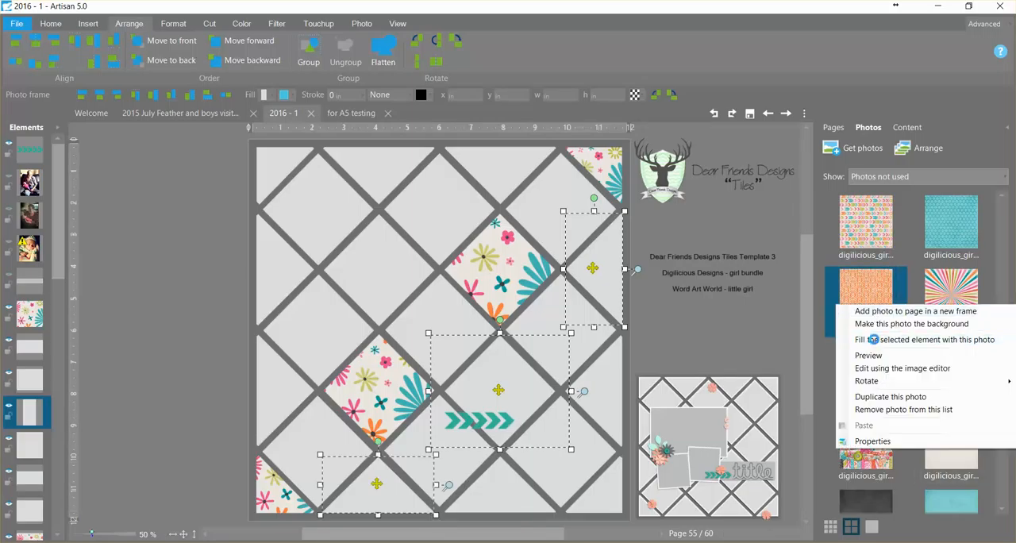
{"action": "left_click", "coordinate": [873, 340]}
{"action": "left_click_drag", "start_coordinate": [307, 187], "coordinate": [322, 210]}
{"action": "left_click", "coordinate": [334, 288]}
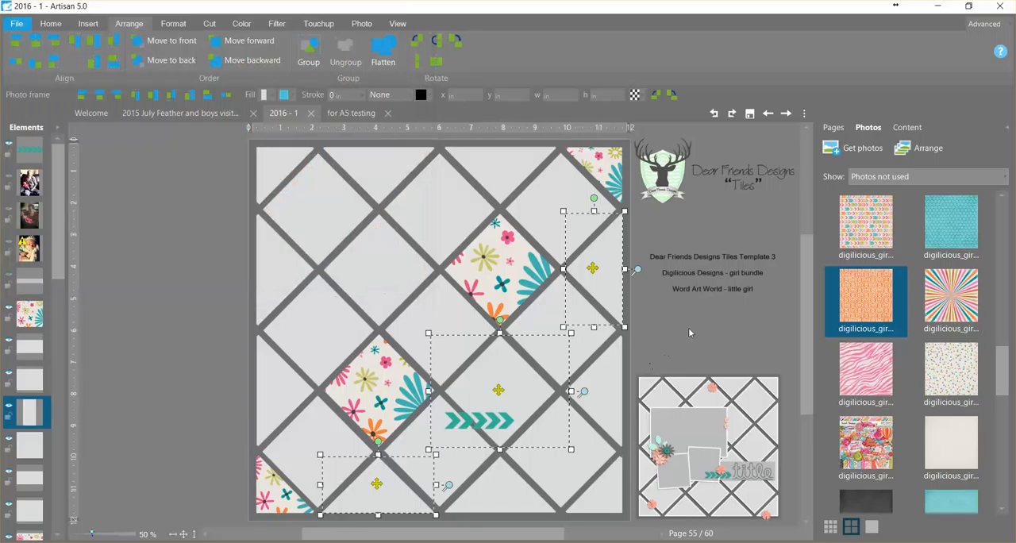
- Adjust the zoom of the orange damask paper inside the half tile on the page's right edge
{"action": "left_click", "coordinate": [609, 282]}
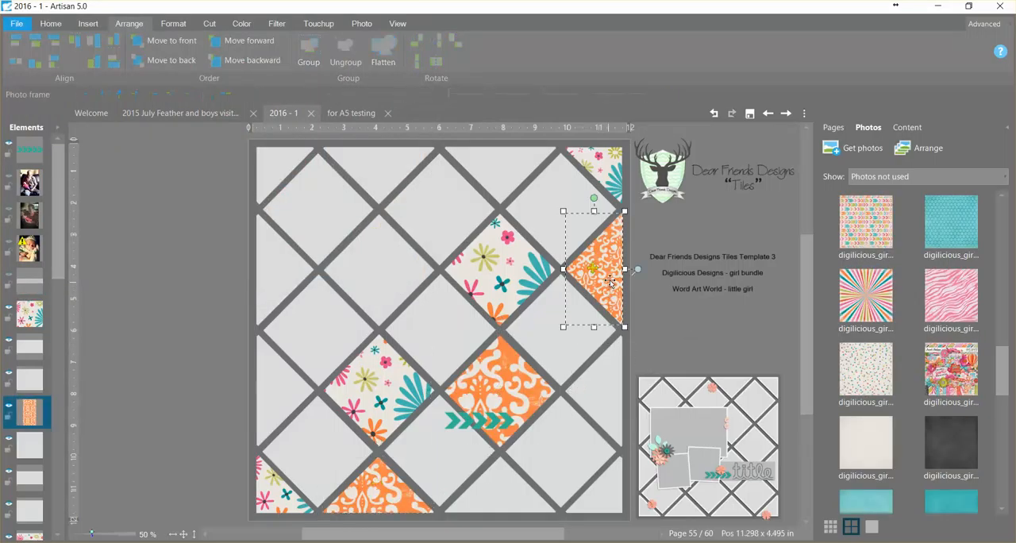
{"action": "left_click_drag", "start_coordinate": [637, 270], "coordinate": [638, 264]}
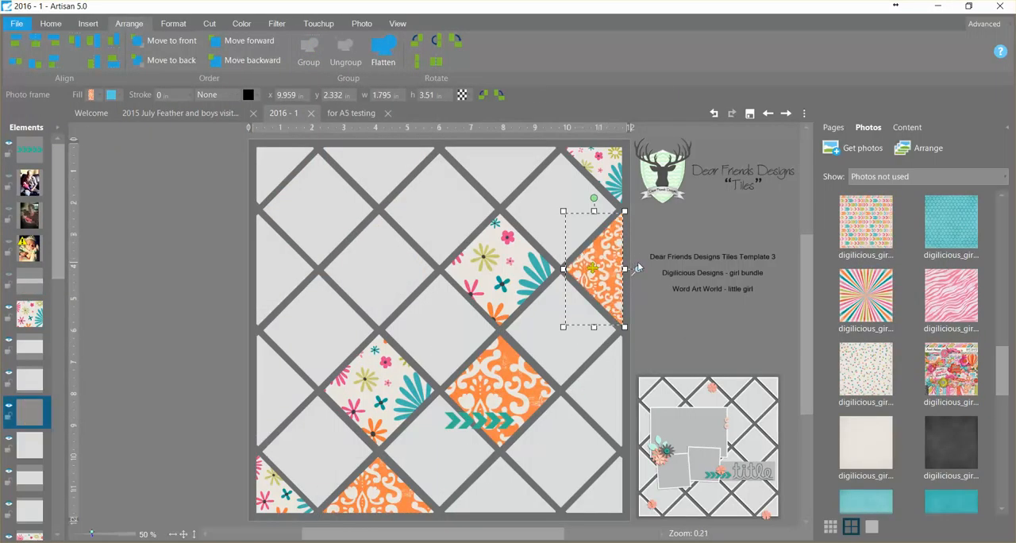
{"action": "left_click", "coordinate": [661, 309]}
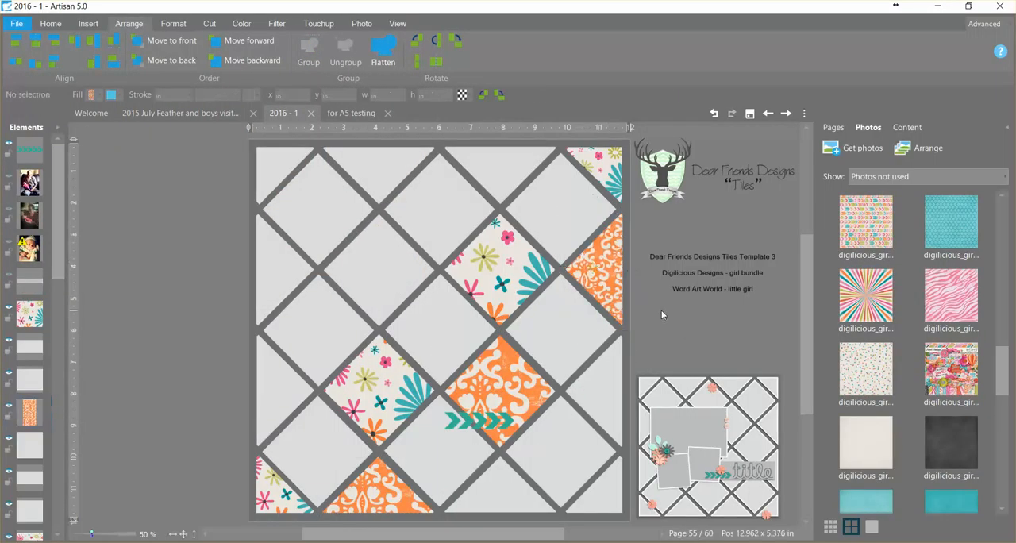
- Fill the two edge tiles in the diagonal below the orange row with the teal patterned paper, using an enlarged crop area
{"action": "left_click", "coordinate": [613, 433]}
{"action": "left_click", "coordinate": [547, 512], "text": "shift"}
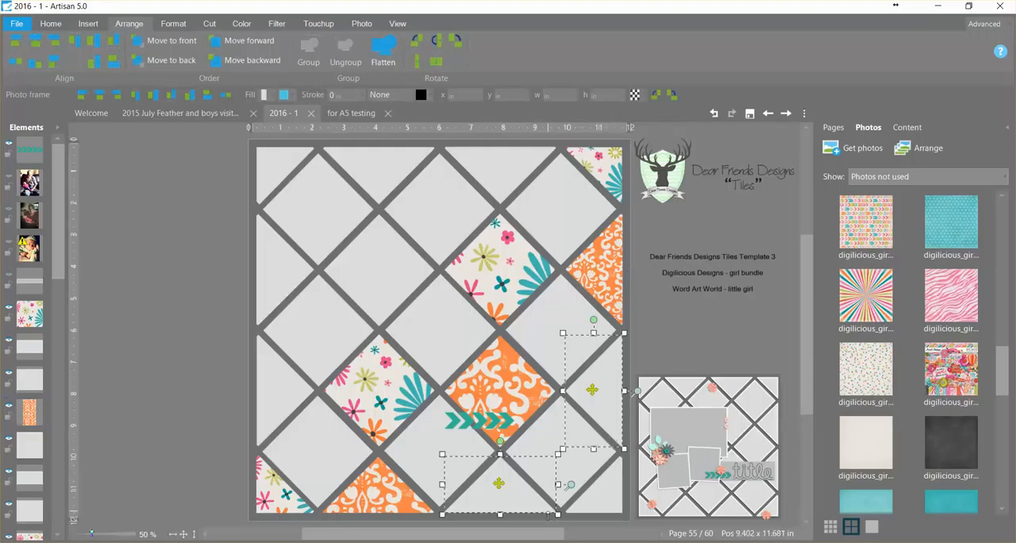
{"action": "left_click", "coordinate": [901, 228]}
{"action": "left_click", "coordinate": [905, 256]}
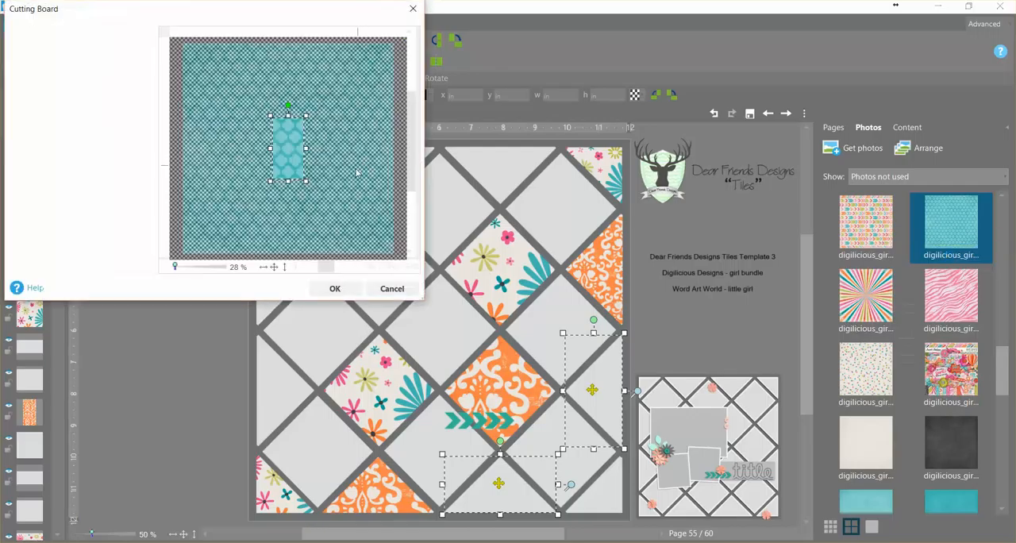
{"action": "left_click_drag", "start_coordinate": [306, 181], "coordinate": [321, 215]}
{"action": "left_click", "coordinate": [346, 292]}
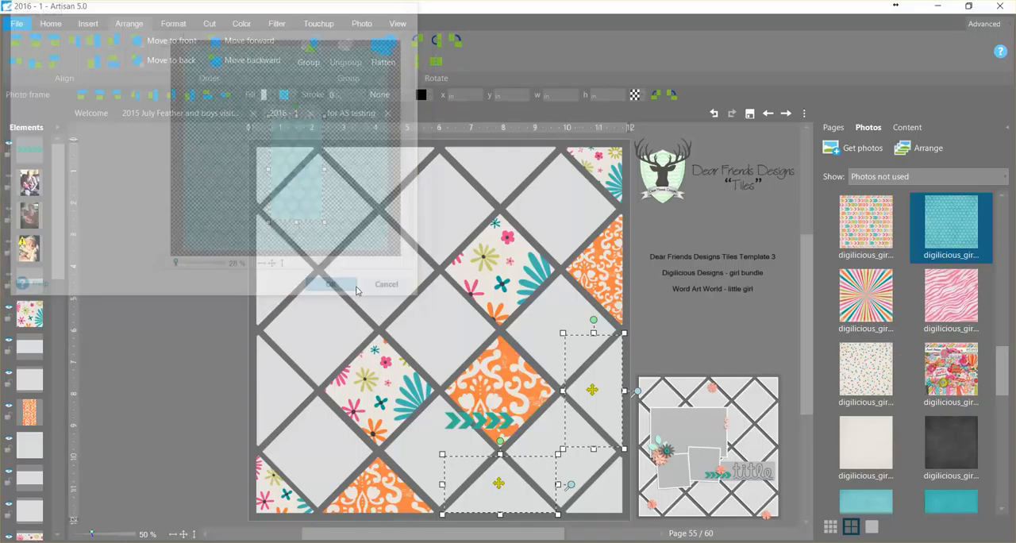
- Fill the three tiles in the diagonal just above the floral row with the multicolour arrow paper, using an enlarged crop area
{"action": "left_click", "coordinate": [501, 186]}
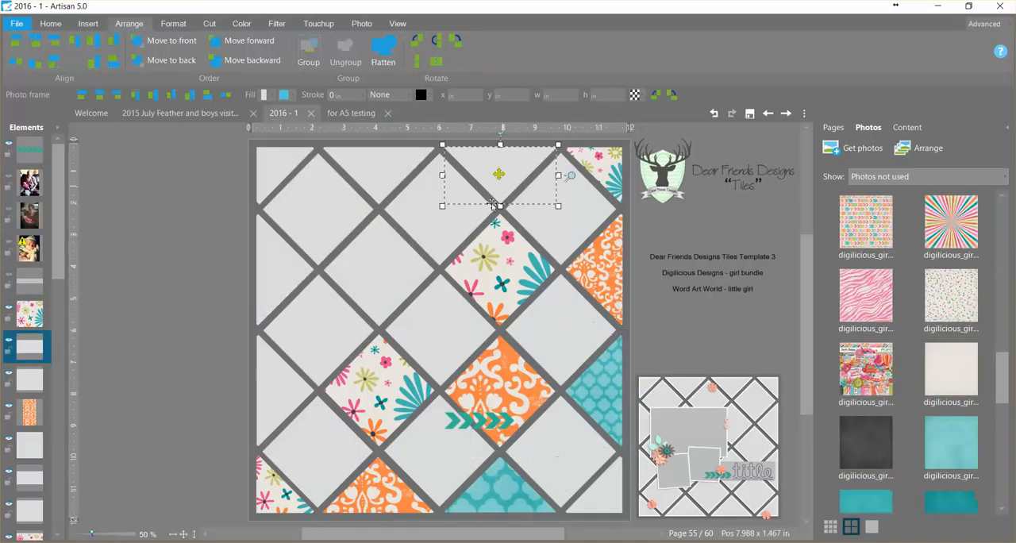
{"action": "left_click", "coordinate": [416, 279], "text": "ctrl"}
{"action": "left_click", "coordinate": [304, 394], "text": "ctrl"}
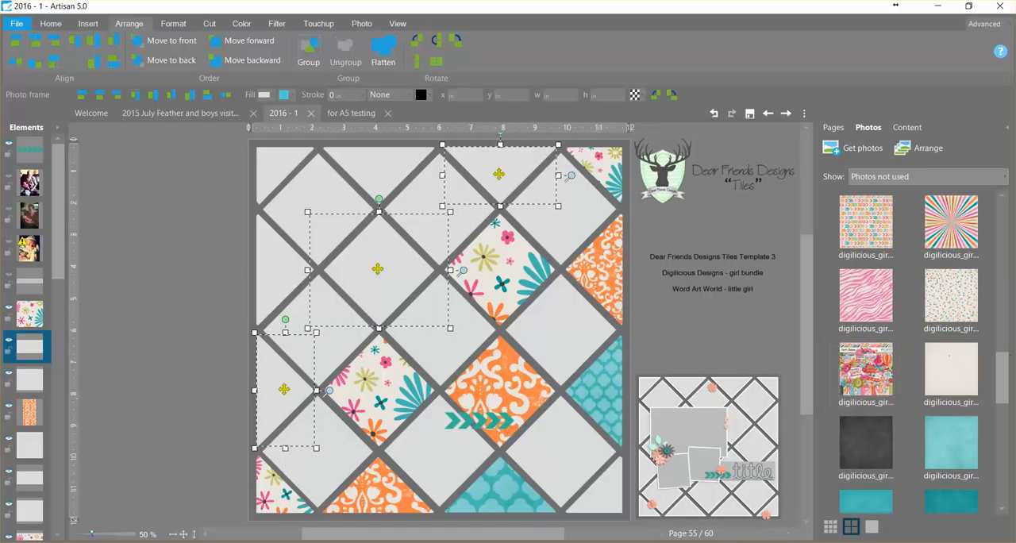
{"action": "left_click_drag", "start_coordinate": [1004, 370], "coordinate": [1002, 338]}
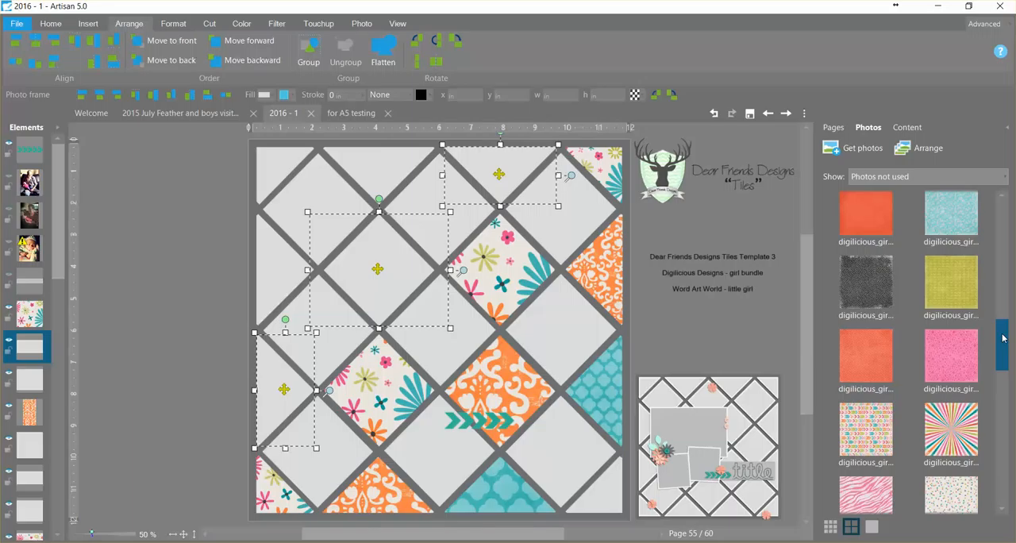
{"action": "right_click", "coordinate": [864, 427]}
{"action": "left_click", "coordinate": [863, 433]}
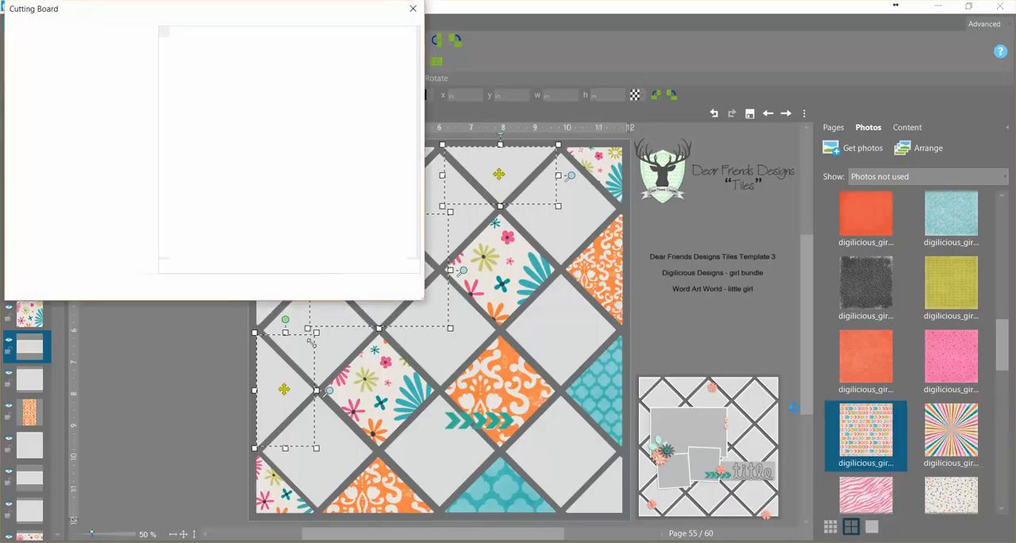
{"action": "left_click_drag", "start_coordinate": [322, 168], "coordinate": [383, 204]}
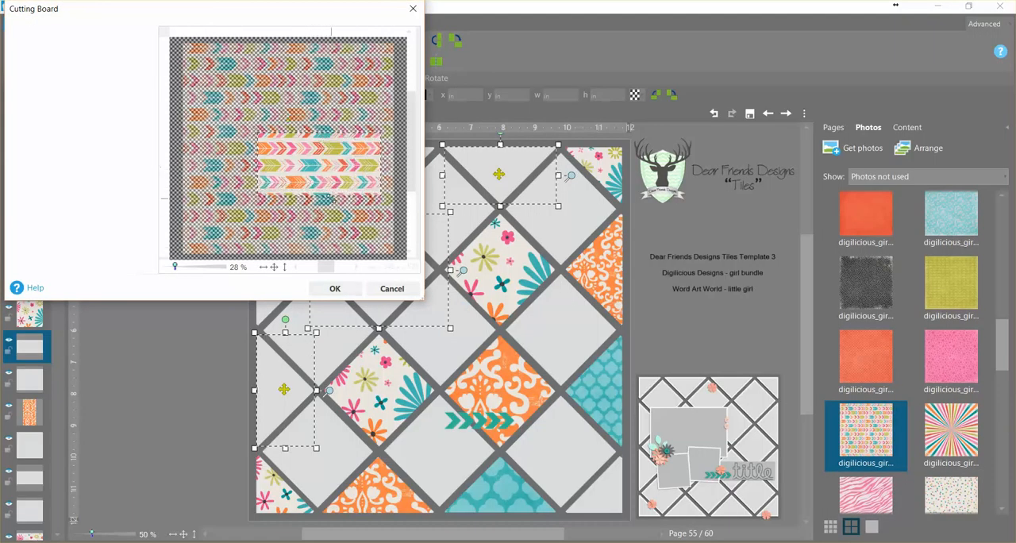
{"action": "left_click", "coordinate": [335, 288]}
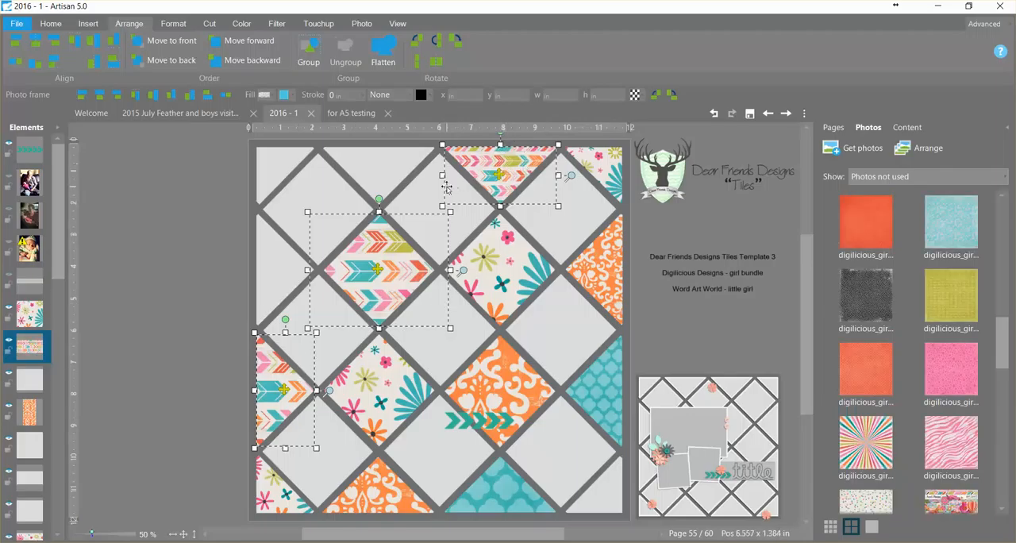
- Flatten the two blank edge tiles flanking the upper-left corner tile into one shape and fill it with the green leaf-patterned paper, enlarging the crop area
{"action": "left_click", "coordinate": [391, 183]}
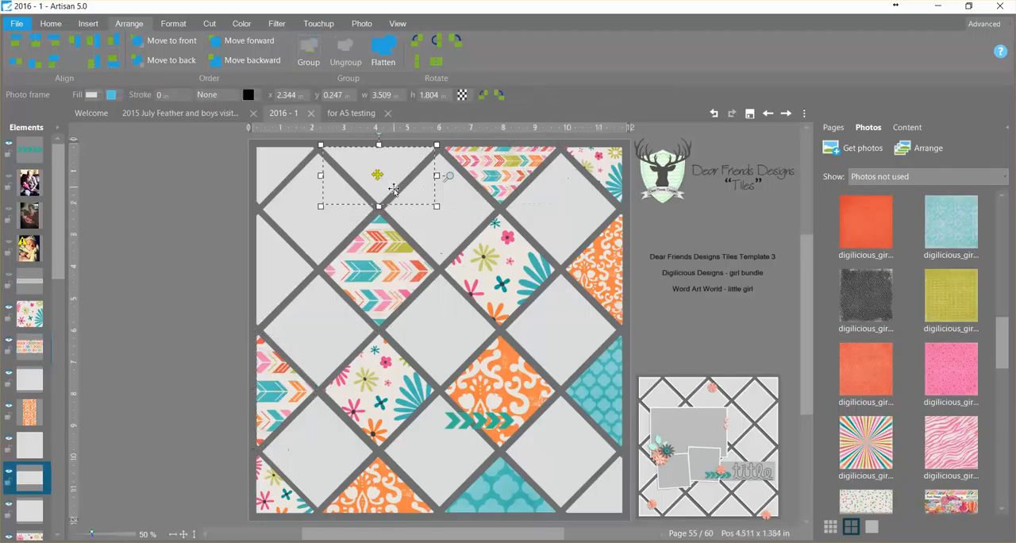
{"action": "left_click", "coordinate": [307, 274], "text": "shift"}
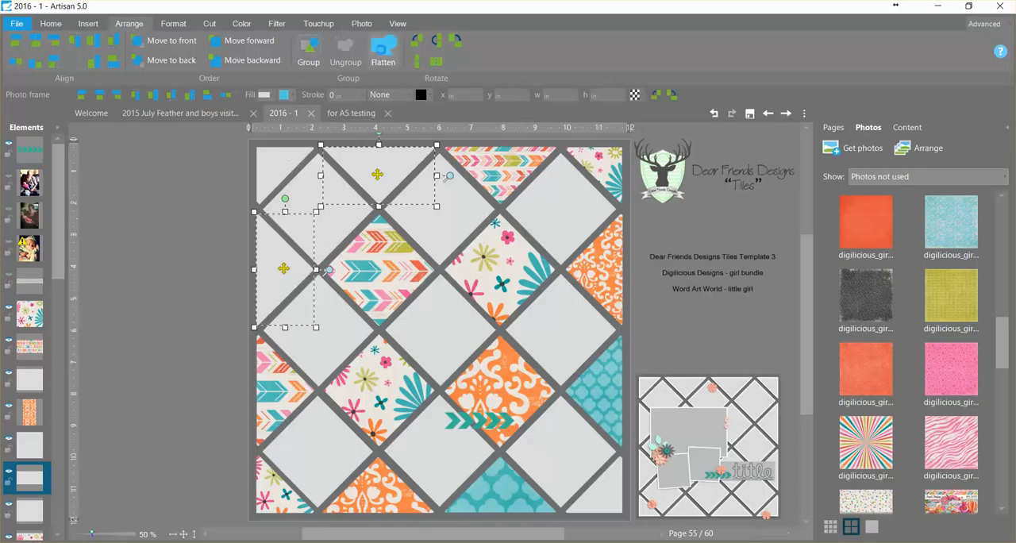
{"action": "left_click", "coordinate": [382, 52]}
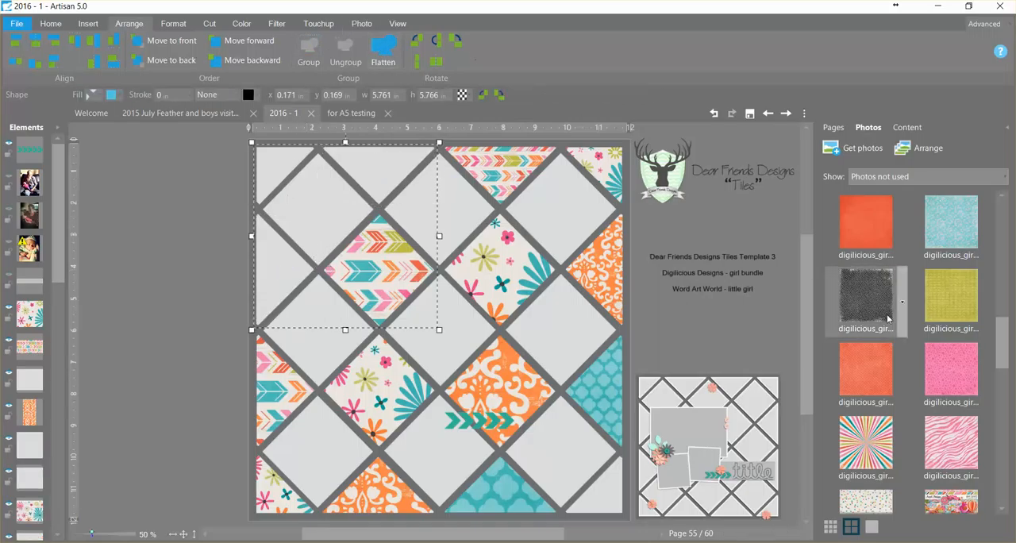
{"action": "right_click", "coordinate": [958, 311]}
{"action": "left_click", "coordinate": [948, 346]}
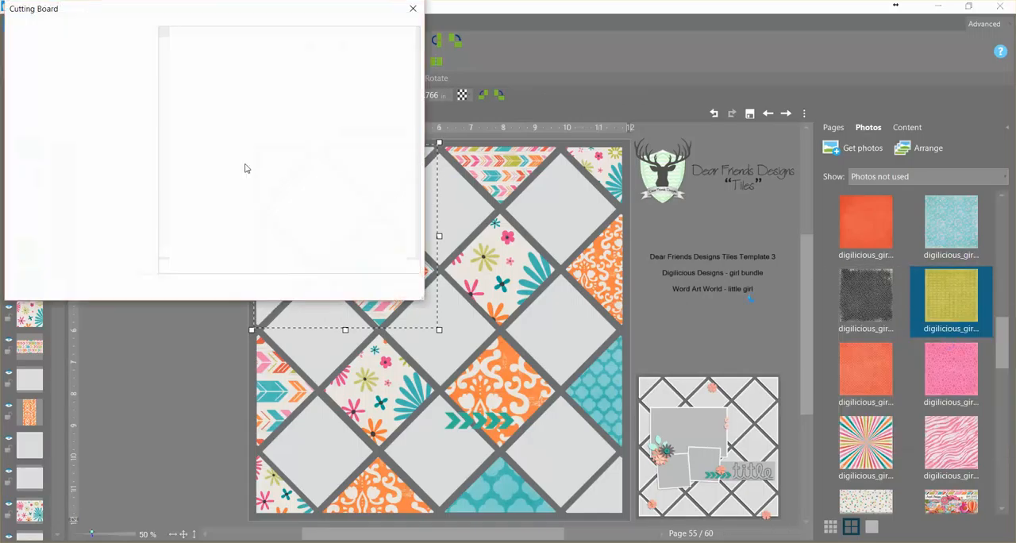
{"action": "left_click_drag", "start_coordinate": [339, 200], "coordinate": [357, 223]}
{"action": "left_click", "coordinate": [334, 288]}
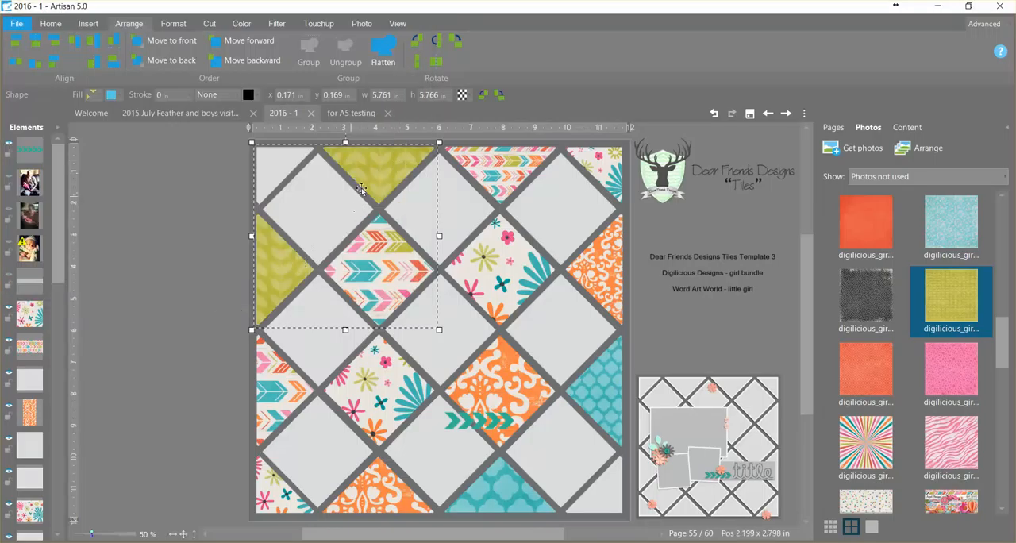
{"action": "left_click", "coordinate": [184, 268]}
- Fill the page's upper-left corner tile with the small pink floral paper, using an enlarged crop area
{"action": "left_click", "coordinate": [262, 173]}
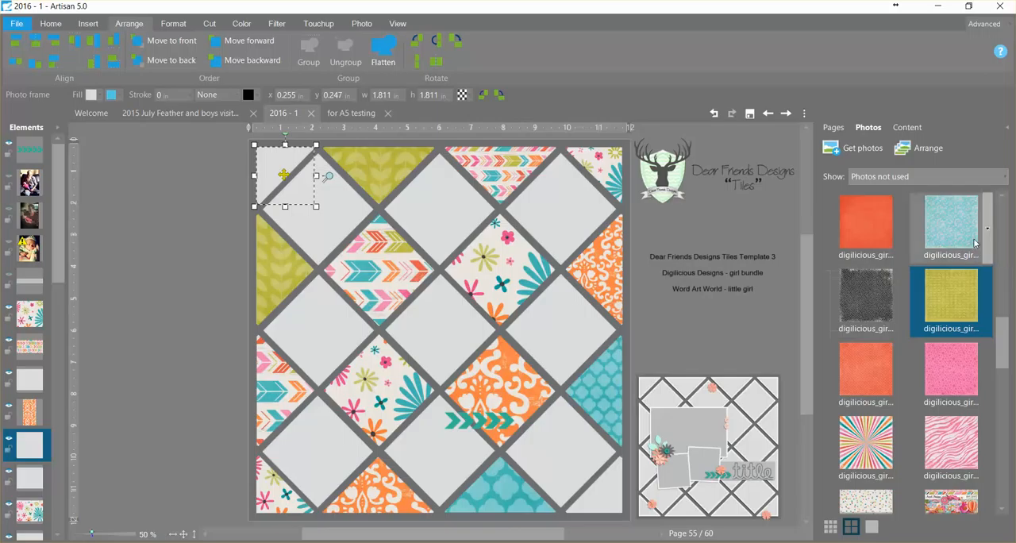
{"action": "left_click_drag", "start_coordinate": [1001, 321], "coordinate": [990, 468]}
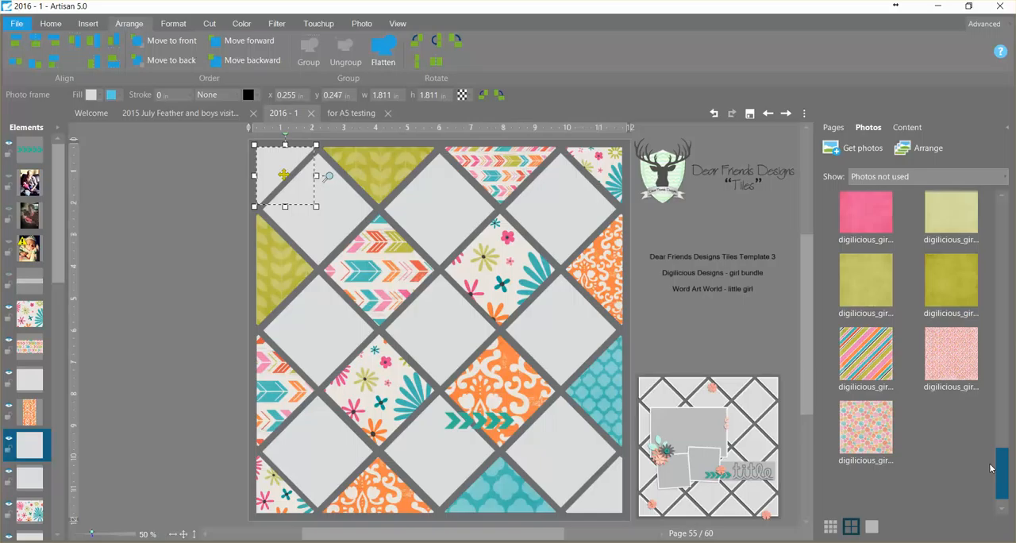
{"action": "left_click", "coordinate": [871, 445]}
{"action": "right_click", "coordinate": [873, 448]}
{"action": "left_click", "coordinate": [873, 441]}
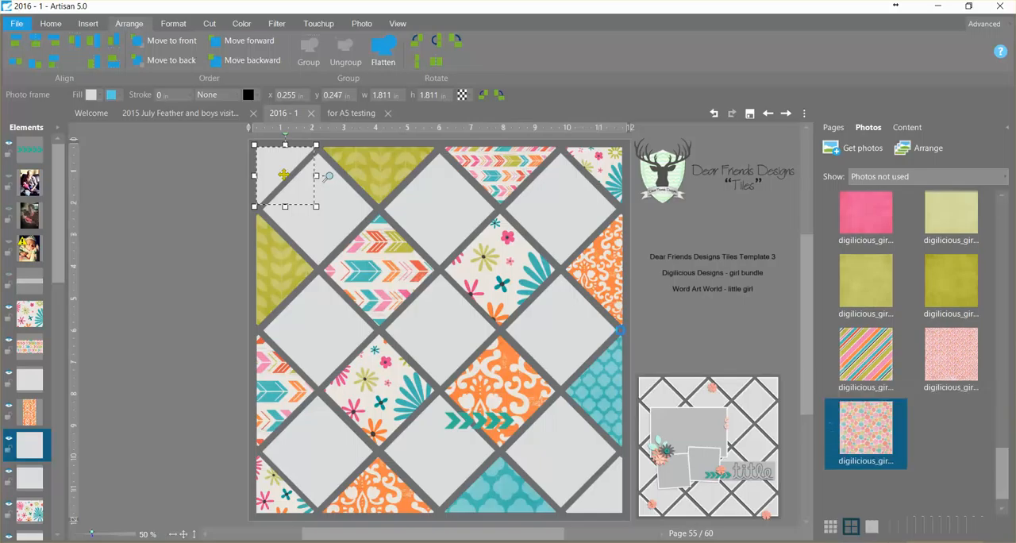
{"action": "double_click", "coordinate": [283, 174]}
{"action": "left_click_drag", "start_coordinate": [307, 167], "coordinate": [363, 233]}
{"action": "left_click", "coordinate": [334, 288]}
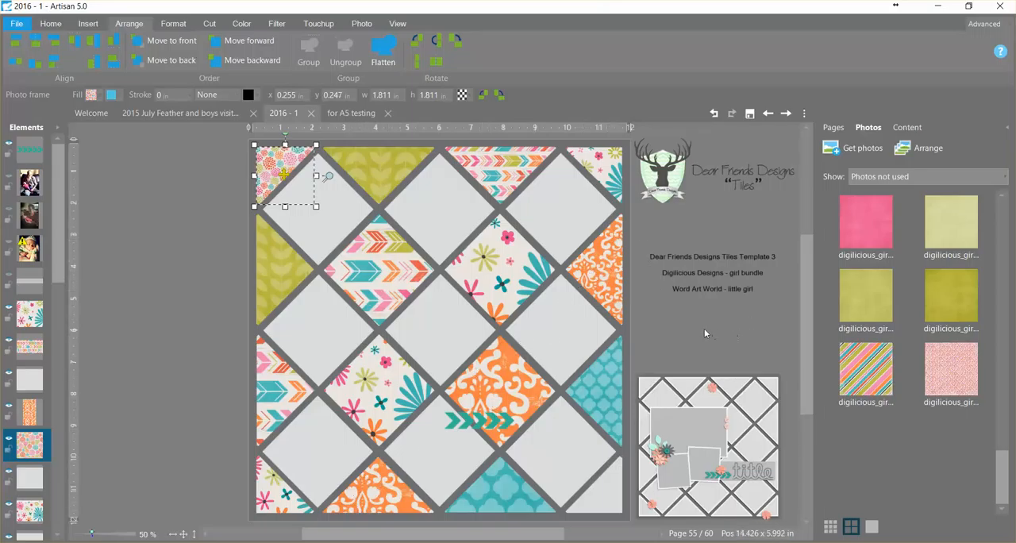
- Fill the four blank diamonds surrounding the page's centre diamond with the plain hot pink paper
{"action": "left_click", "coordinate": [571, 339]}
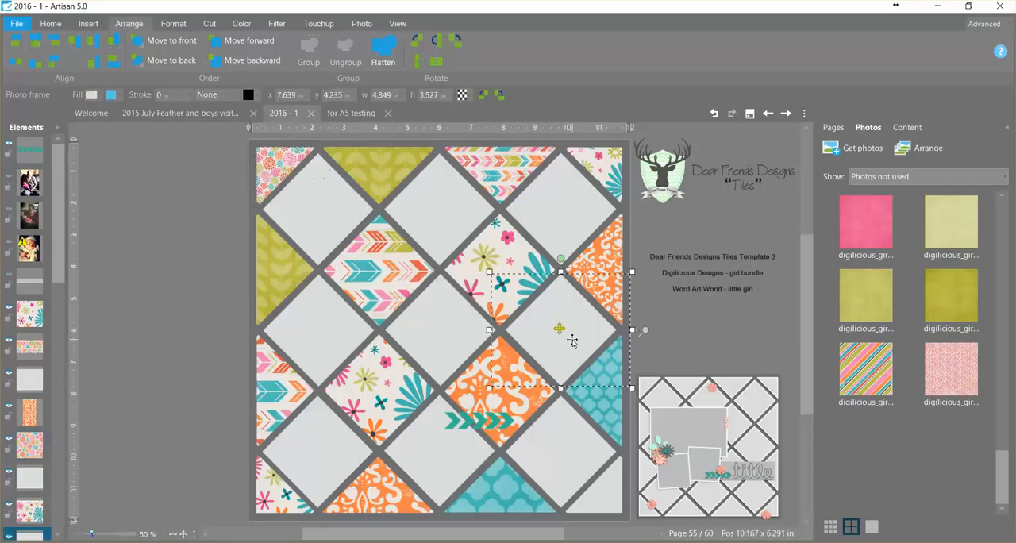
{"action": "left_click", "coordinate": [451, 464], "text": "shift"}
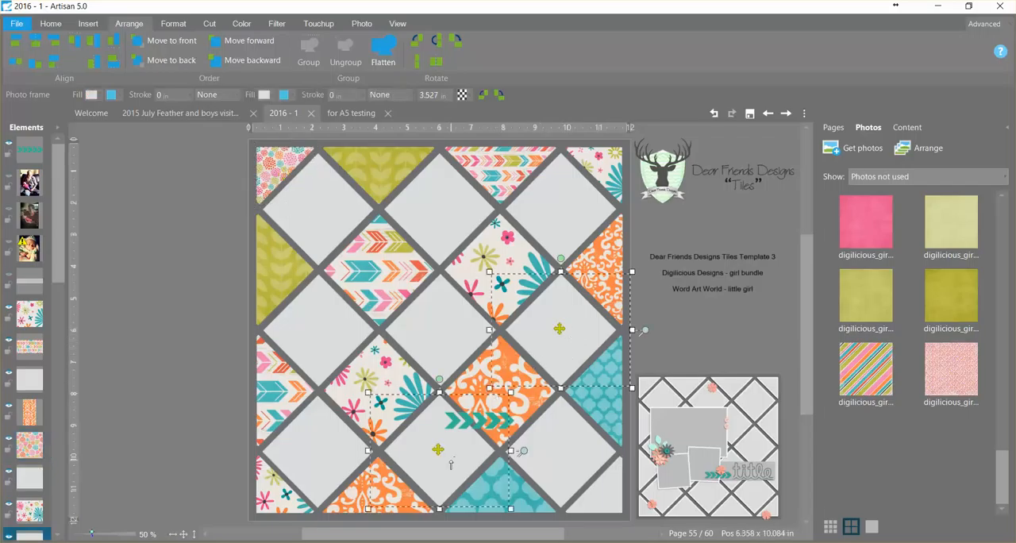
{"action": "left_click", "coordinate": [313, 363], "text": "shift"}
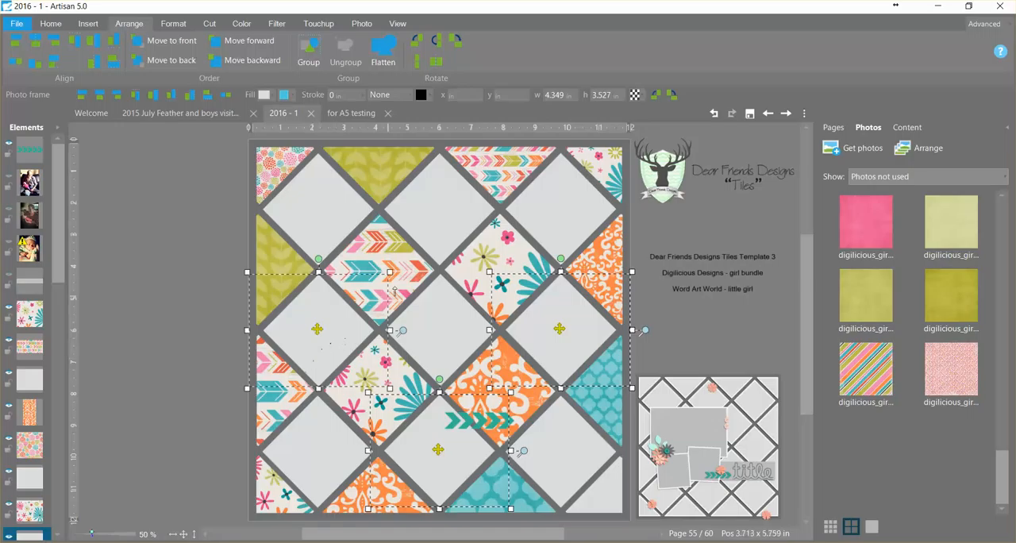
{"action": "left_click", "coordinate": [435, 244], "text": "shift"}
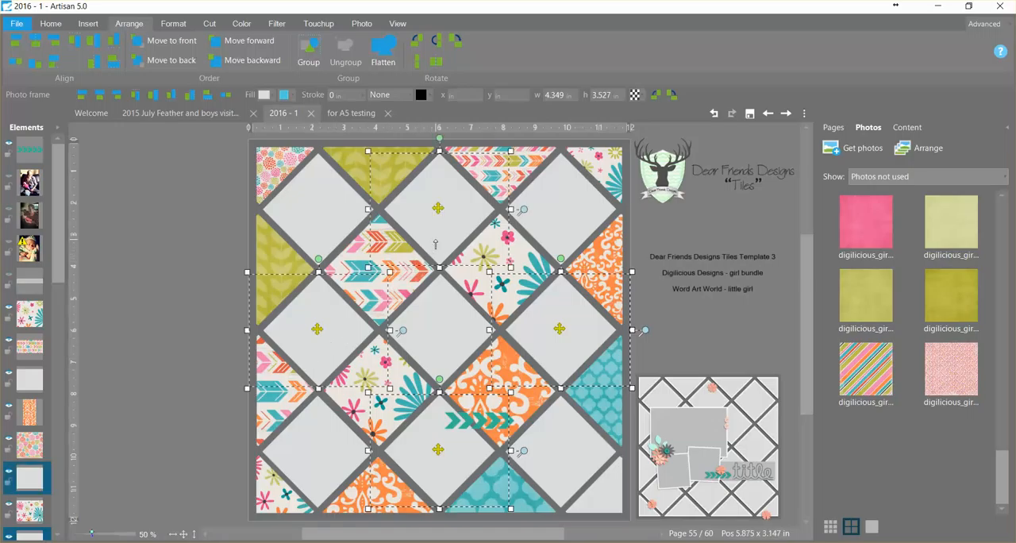
{"action": "right_click", "coordinate": [872, 229]}
{"action": "left_click", "coordinate": [871, 261]}
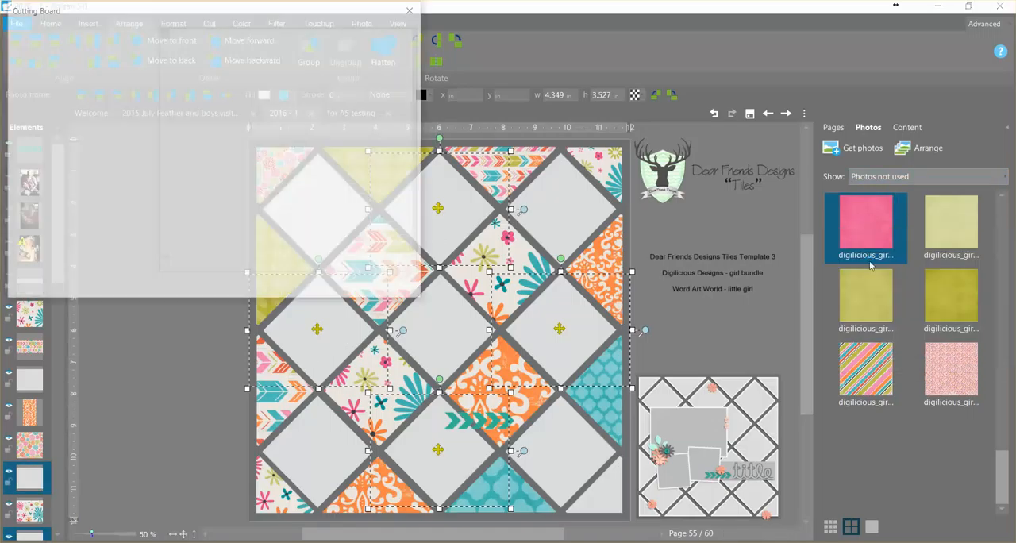
{"action": "left_click", "coordinate": [334, 288]}
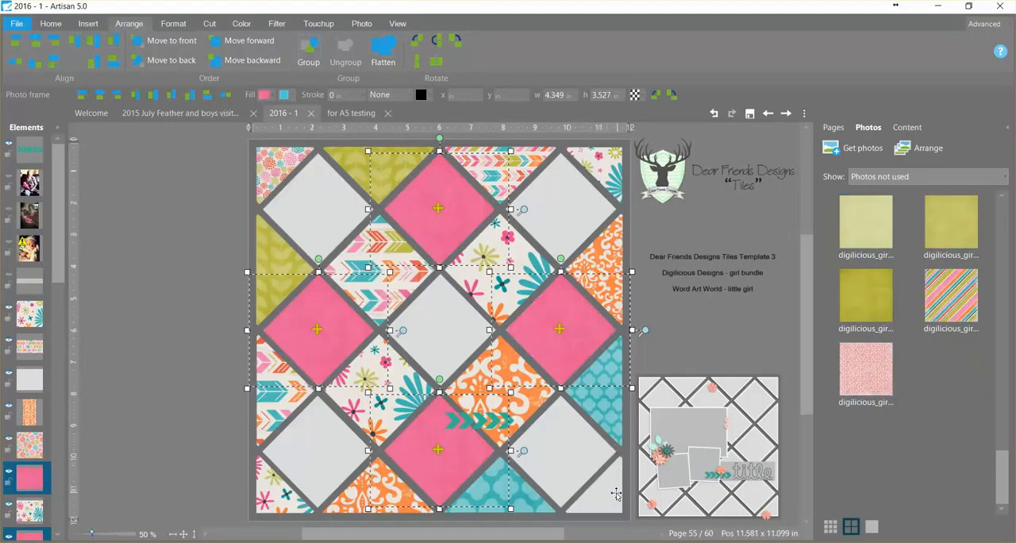
- Fill the page's lower-right corner tile with the diagonal striped paper and zoom in on the pattern inside the tile
{"action": "left_click", "coordinate": [619, 498]}
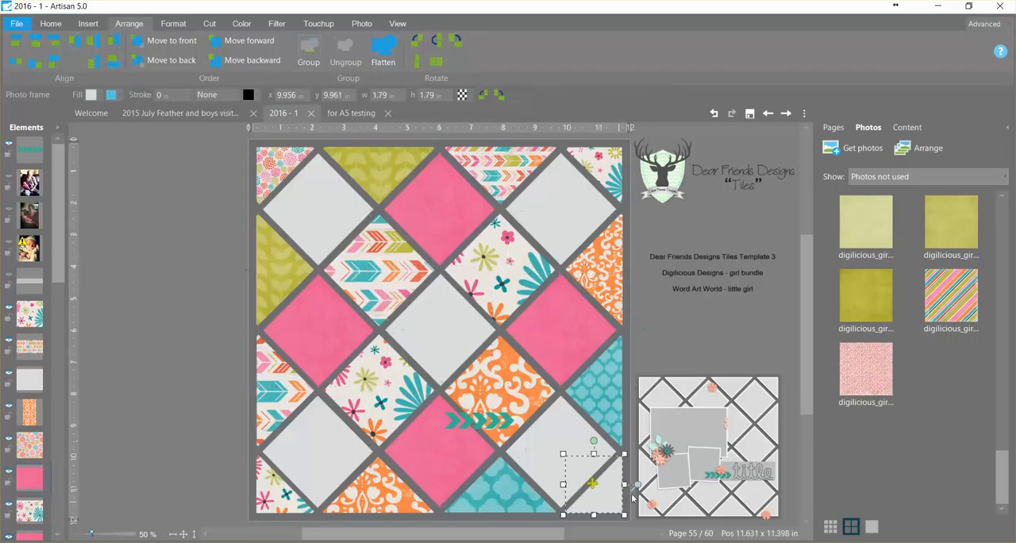
{"action": "right_click", "coordinate": [866, 377]}
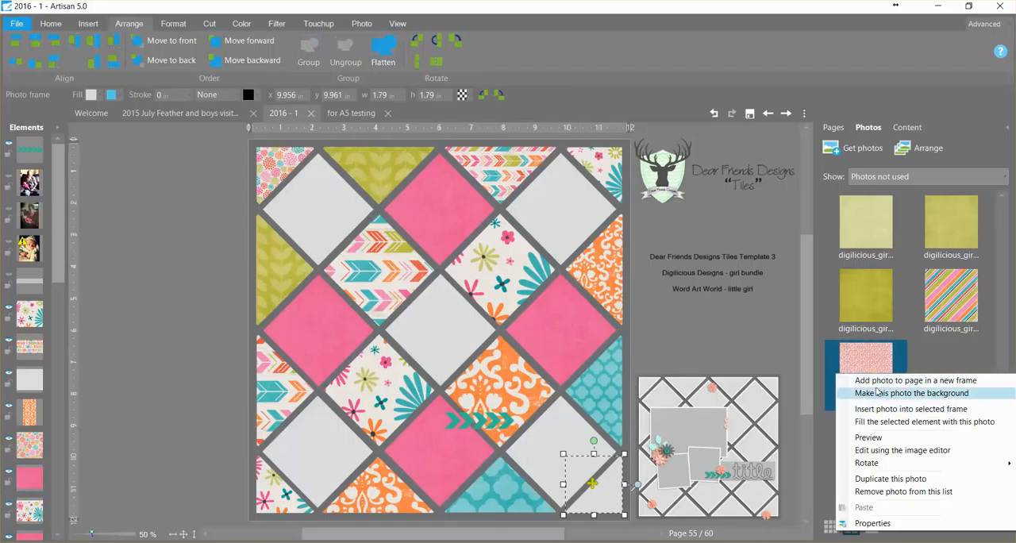
{"action": "right_click", "coordinate": [949, 303]}
{"action": "left_click", "coordinate": [908, 335]}
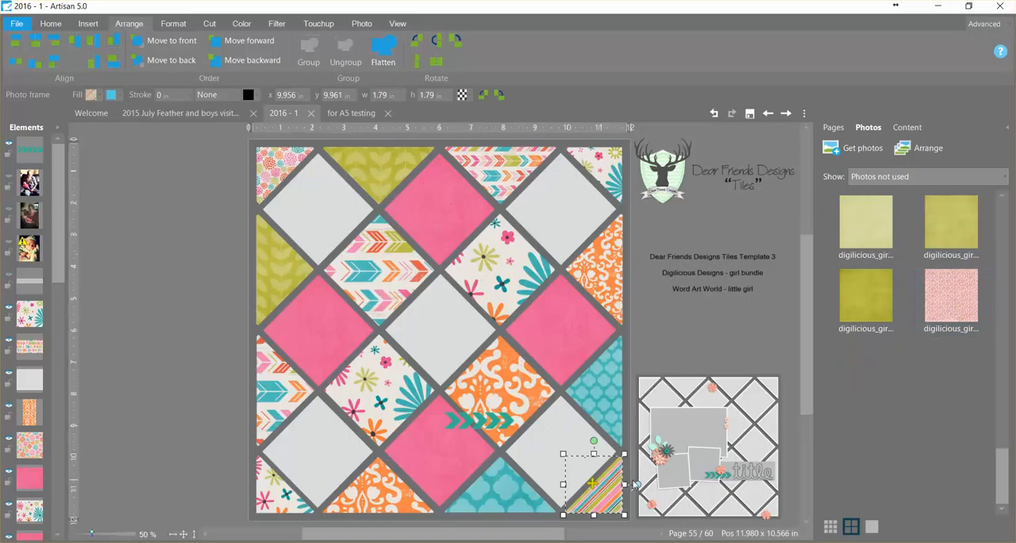
{"action": "left_click_drag", "start_coordinate": [634, 484], "coordinate": [639, 454]}
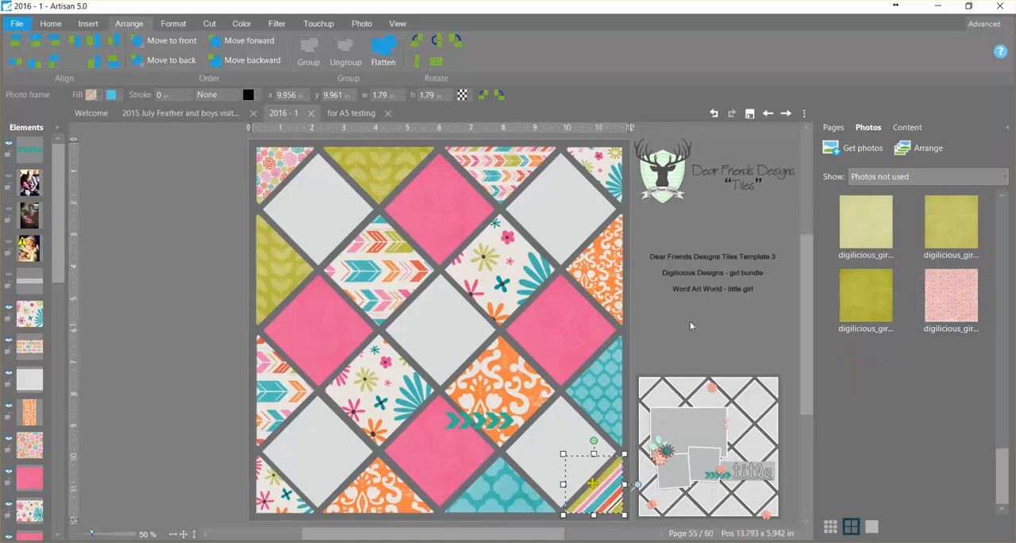
{"action": "left_click", "coordinate": [689, 321]}
- Fill the three diamonds running from the upper-left through the centre to the lower-right with the plain dark olive green paper
{"action": "left_click", "coordinate": [570, 454]}
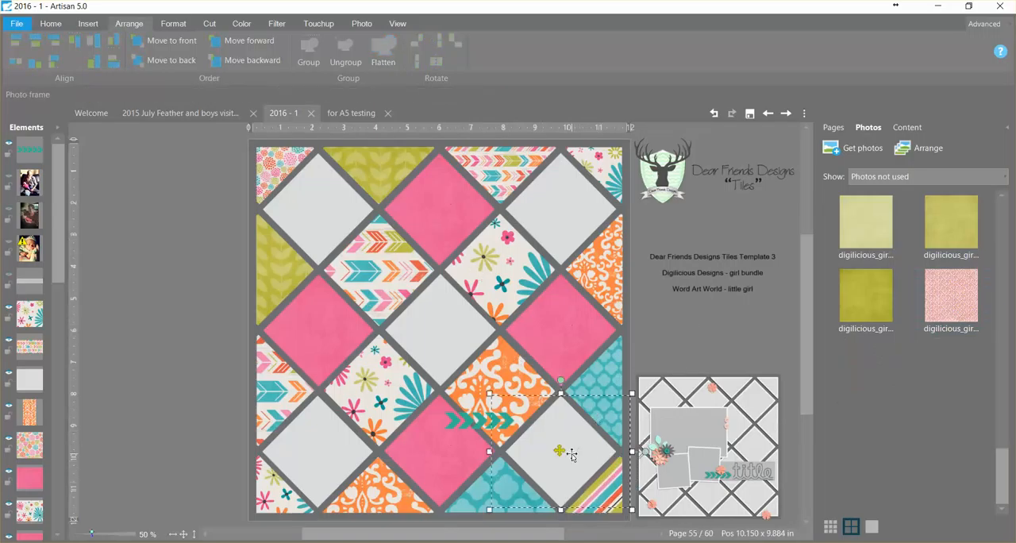
{"action": "left_click", "coordinate": [456, 344], "text": "shift"}
{"action": "left_click", "coordinate": [347, 225], "text": "shift"}
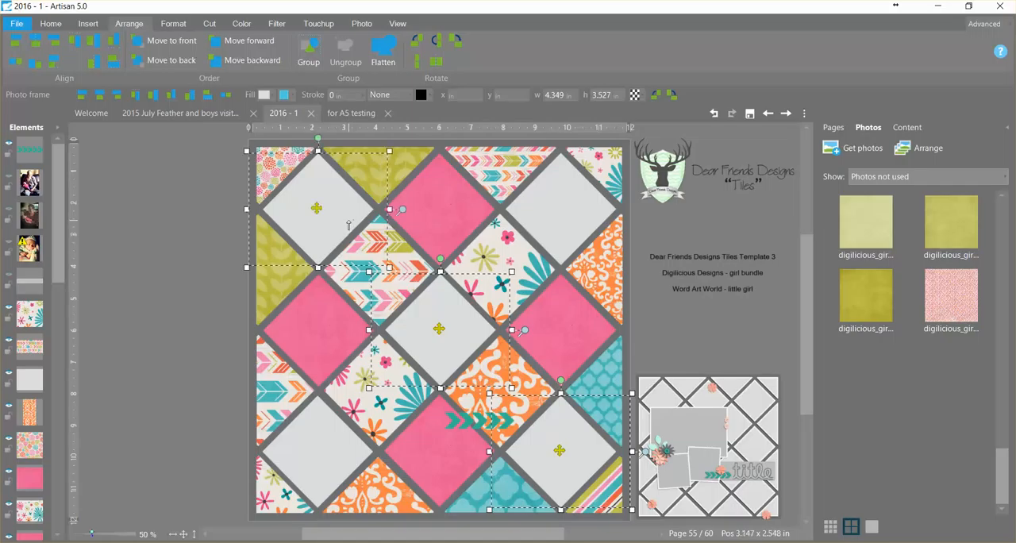
{"action": "right_click", "coordinate": [860, 298]}
{"action": "left_click", "coordinate": [913, 326]}
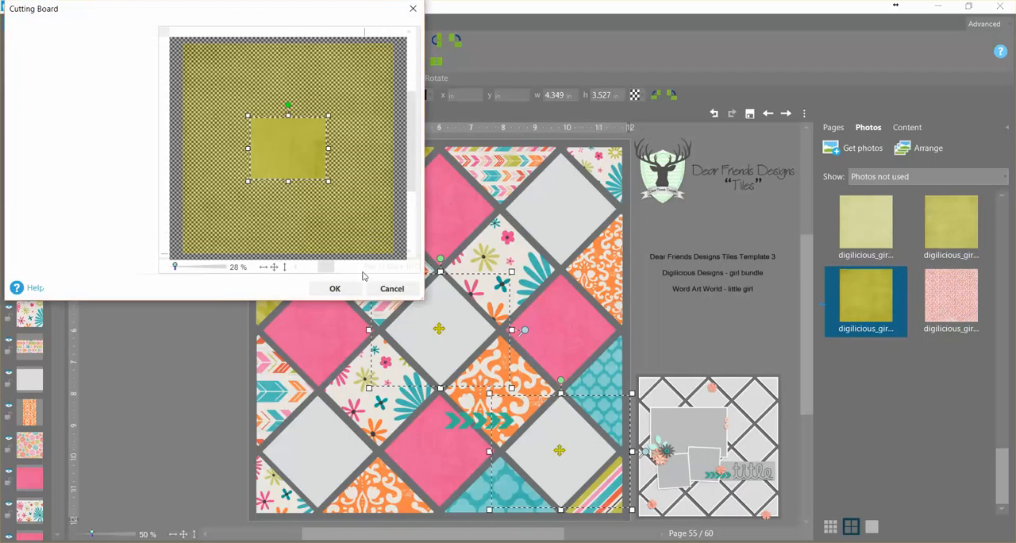
{"action": "left_click", "coordinate": [334, 289]}
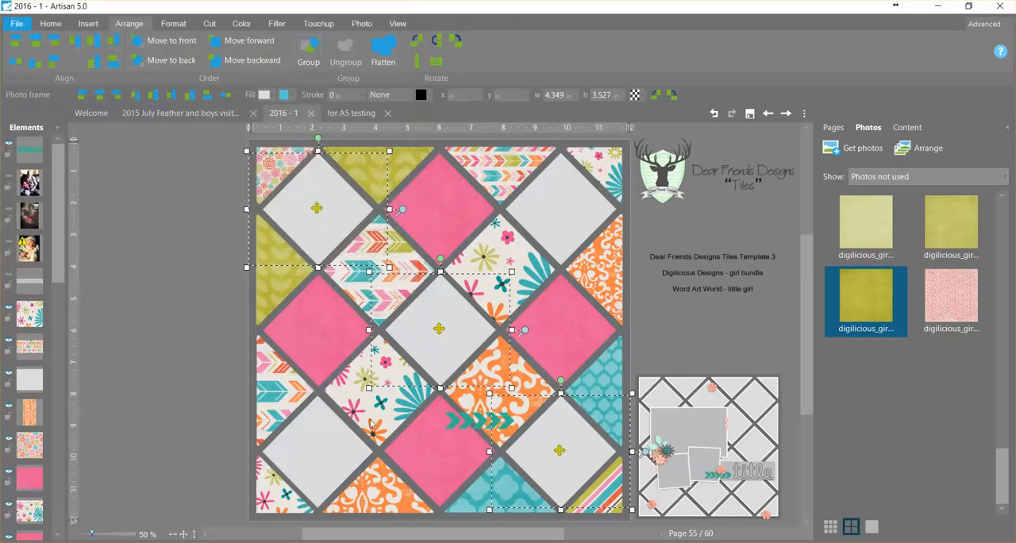
- Fill the two remaining blank diamonds, near the lower-left and upper-right corners, with the plain light pink paper
{"action": "left_click", "coordinate": [333, 468]}
{"action": "left_click", "coordinate": [580, 236], "text": "ctrl"}
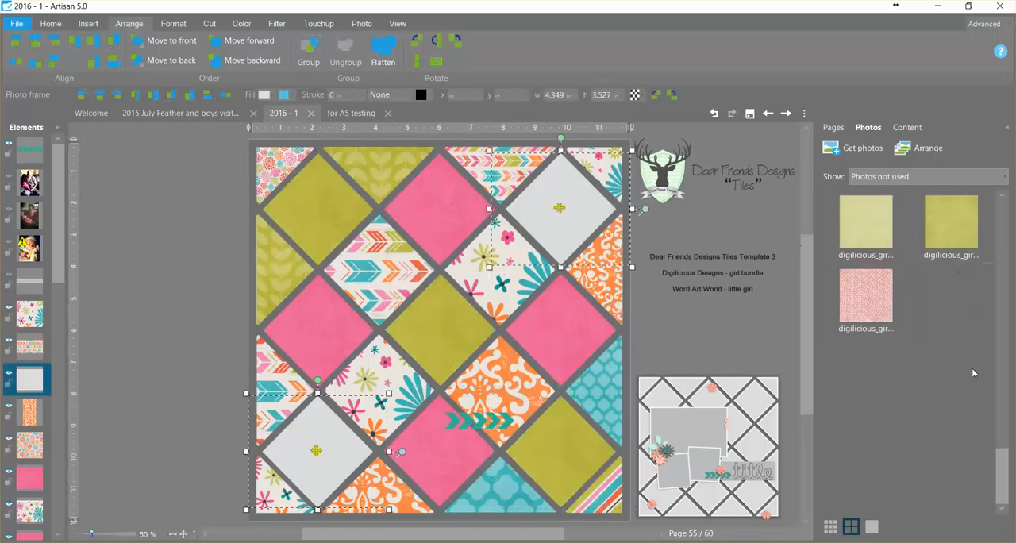
{"action": "scroll", "coordinate": [864, 369], "scroll_direction": "up", "scroll_amount": 3}
{"action": "right_click", "coordinate": [864, 369]}
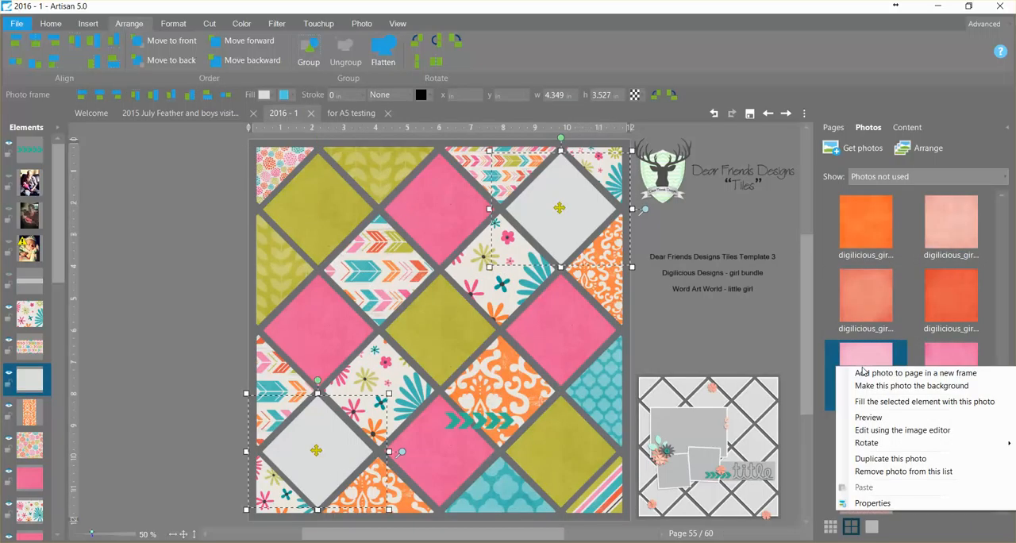
{"action": "left_click", "coordinate": [867, 400]}
{"action": "left_click", "coordinate": [335, 288]}
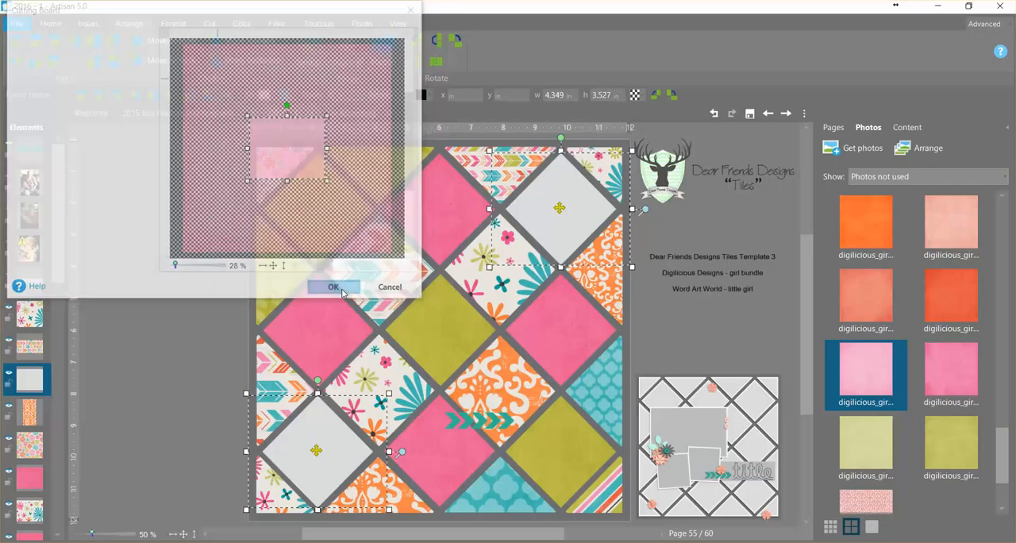
- Make the three hidden photos and the grey title strip visible on the page, and clear the selection
{"action": "left_click", "coordinate": [9, 181]}
{"action": "left_click", "coordinate": [8, 208]}
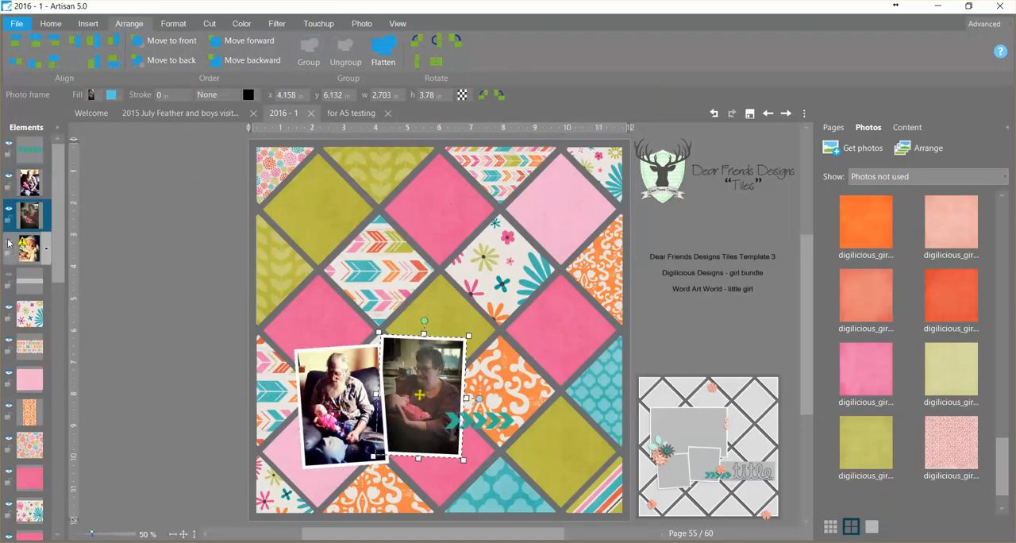
{"action": "left_click", "coordinate": [9, 242]}
{"action": "left_click", "coordinate": [9, 275]}
{"action": "left_click", "coordinate": [119, 316]}
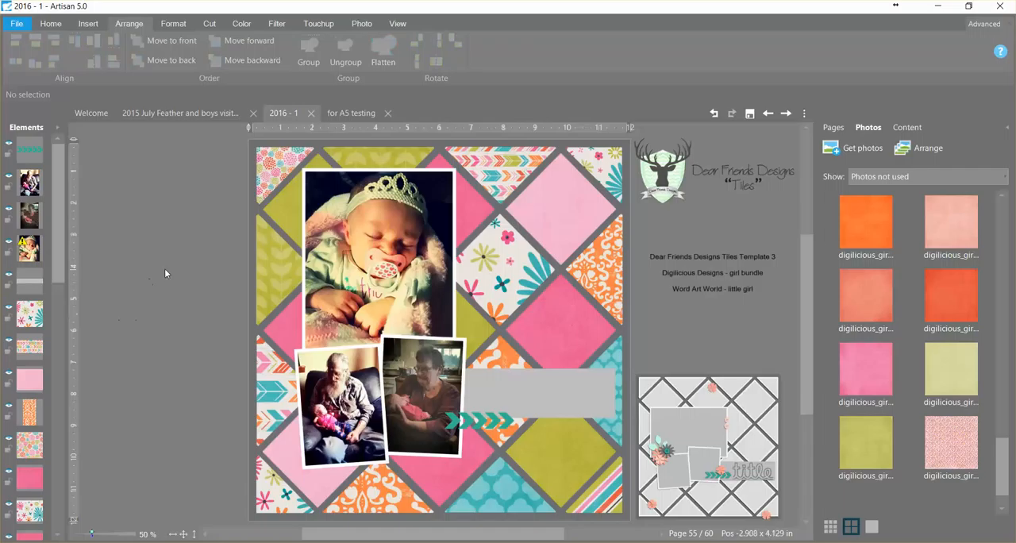
- Fill the grey title strip with the white paper that has multicoloured polka dots
{"action": "left_click", "coordinate": [542, 387]}
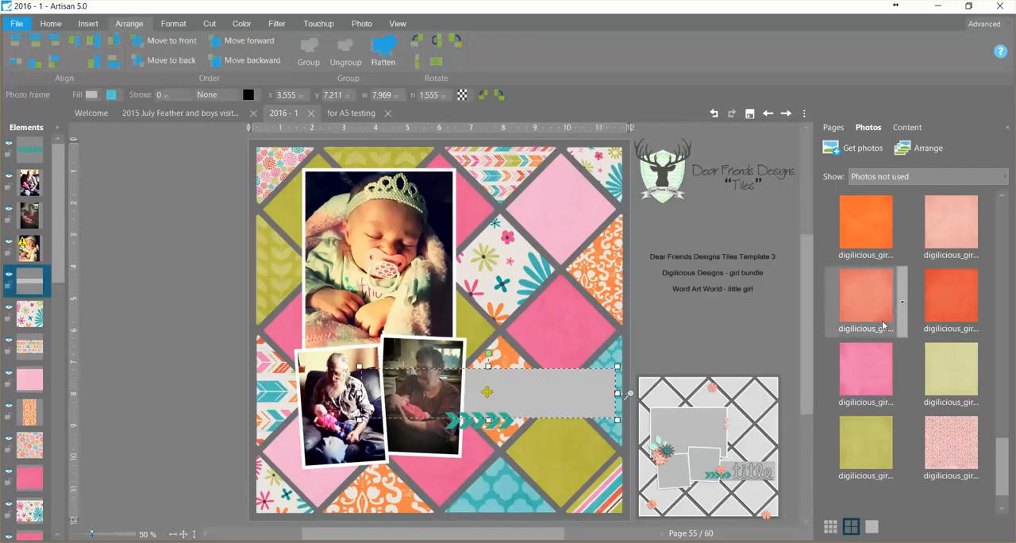
{"action": "scroll", "coordinate": [902, 333], "scroll_direction": "up", "scroll_amount": 3}
{"action": "scroll", "coordinate": [900, 332], "scroll_direction": "up", "scroll_amount": 3}
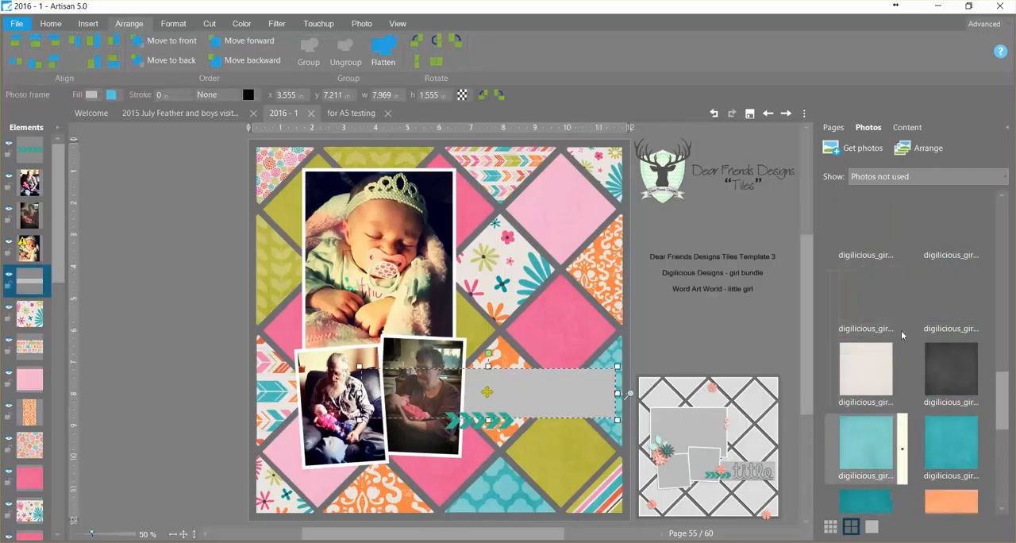
{"action": "right_click", "coordinate": [872, 304]}
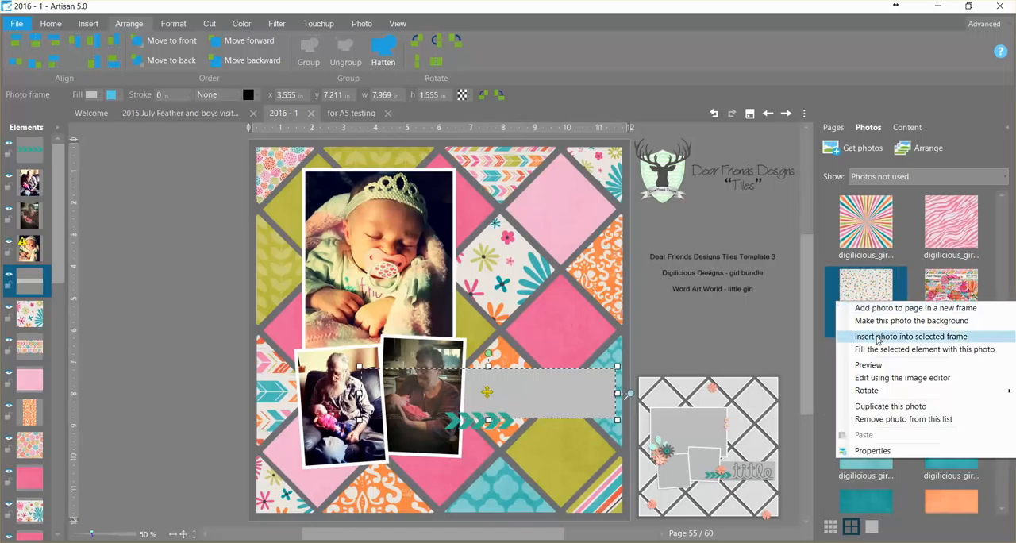
{"action": "left_click", "coordinate": [879, 336]}
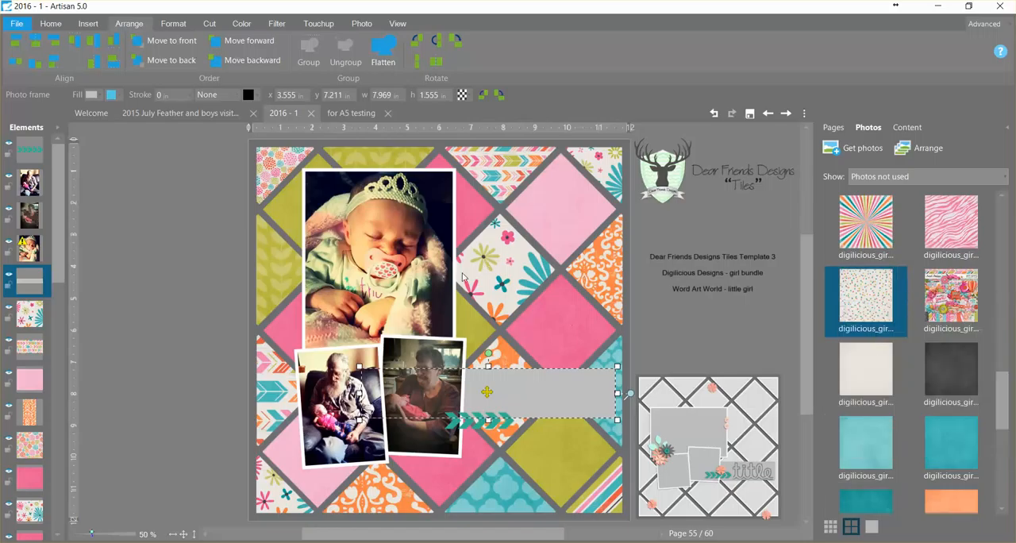
- Fill the teal chevron arrows below the title strip with the plain pink paper and clear the selection
{"action": "left_click", "coordinate": [497, 426]}
{"action": "scroll", "coordinate": [947, 441], "scroll_direction": "down", "scroll_amount": 5}
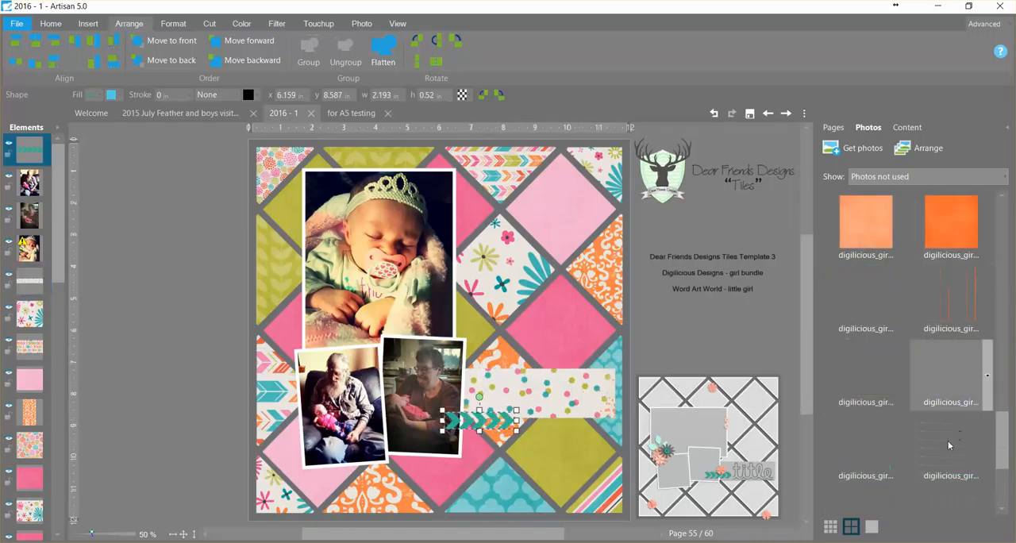
{"action": "right_click", "coordinate": [959, 291]}
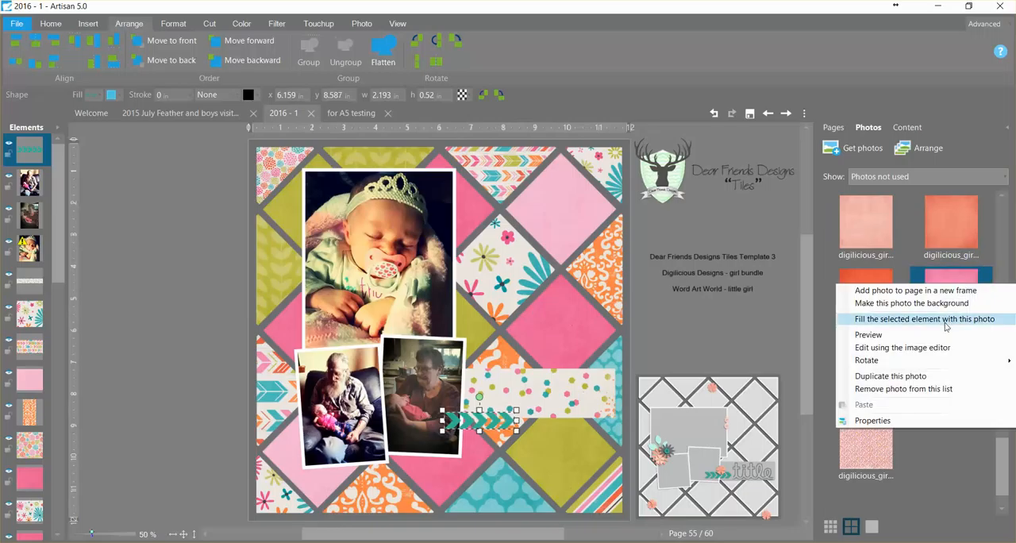
{"action": "left_click", "coordinate": [948, 319]}
{"action": "left_click", "coordinate": [333, 287]}
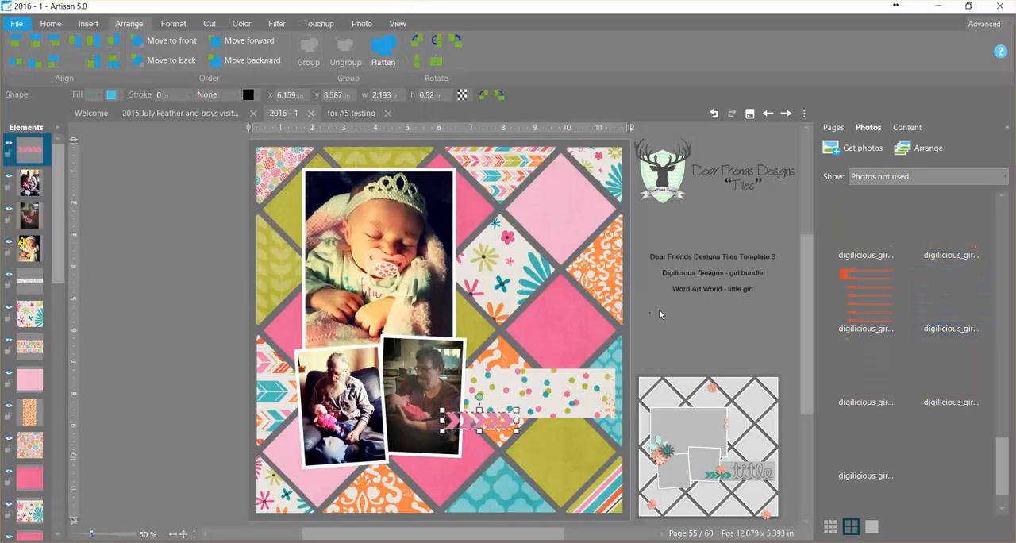
{"action": "left_click", "coordinate": [238, 159]}
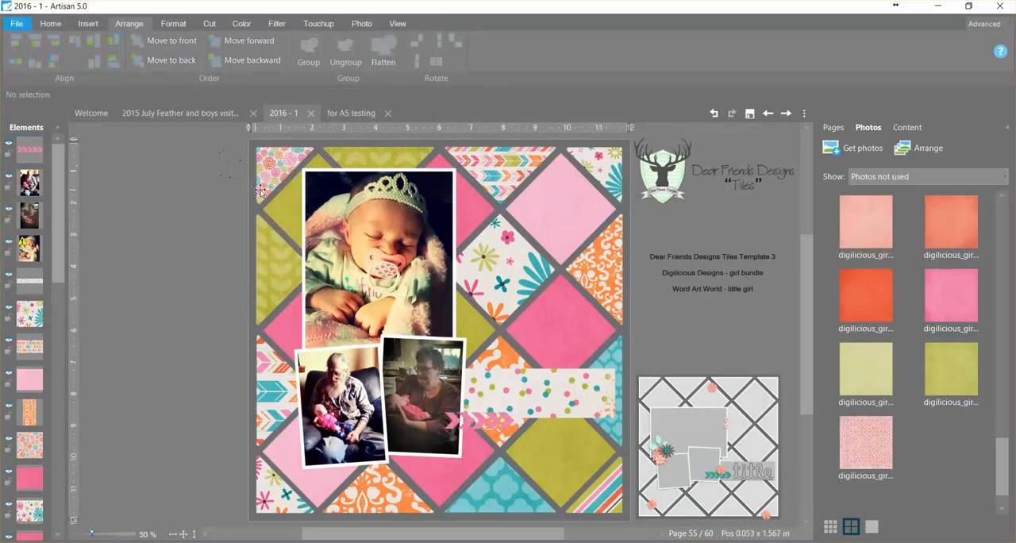
- Give all photos, tiles, the title strip and the chevrons a light shadow, leaving out the dark grey backing and the page background
{"action": "scroll", "coordinate": [238, 147], "scroll_direction": "down", "scroll_amount": 1}
{"action": "left_click_drag", "start_coordinate": [302, 252], "coordinate": [673, 496]}
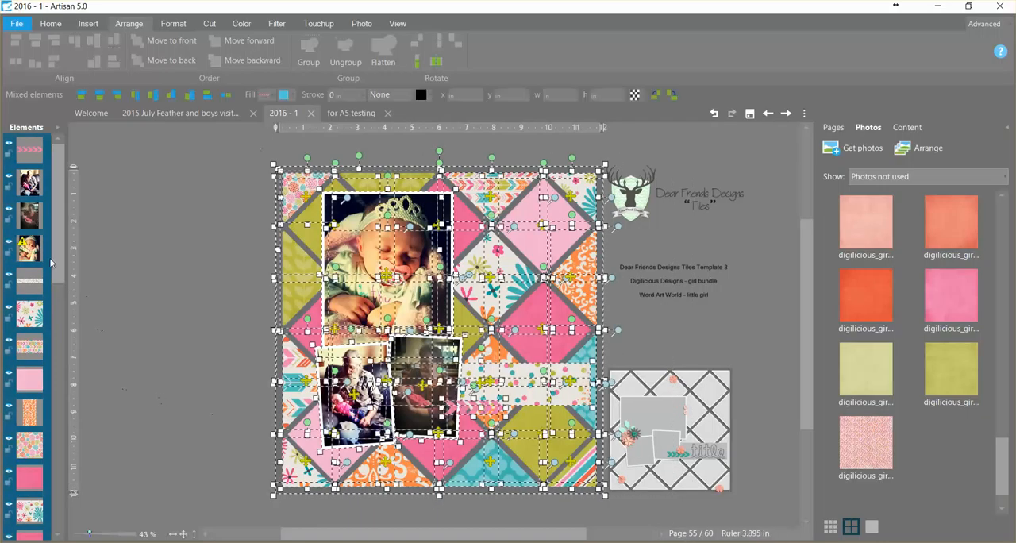
{"action": "left_click_drag", "start_coordinate": [55, 246], "coordinate": [74, 524]}
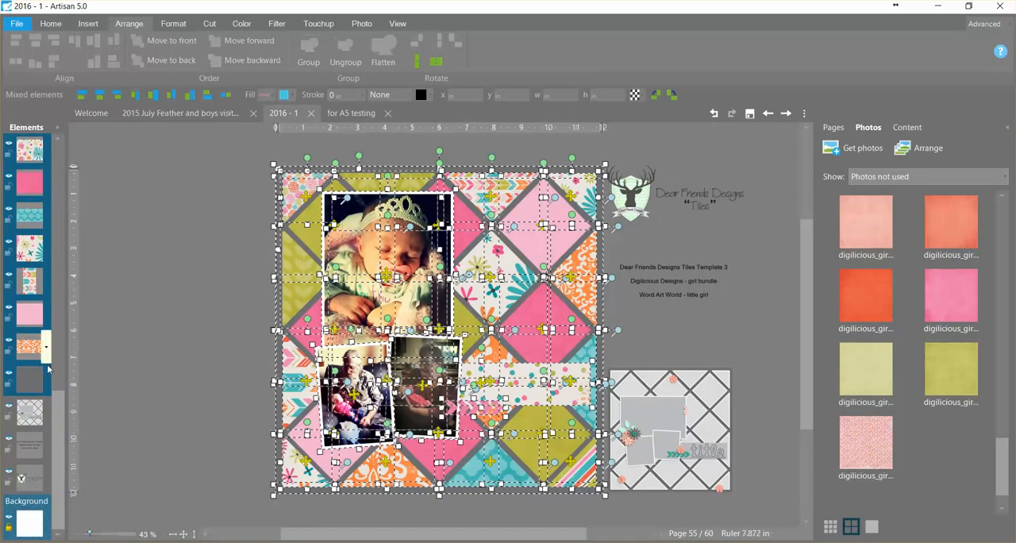
{"action": "left_click", "coordinate": [24, 381], "text": "ctrl"}
{"action": "left_click", "coordinate": [30, 526], "text": "ctrl"}
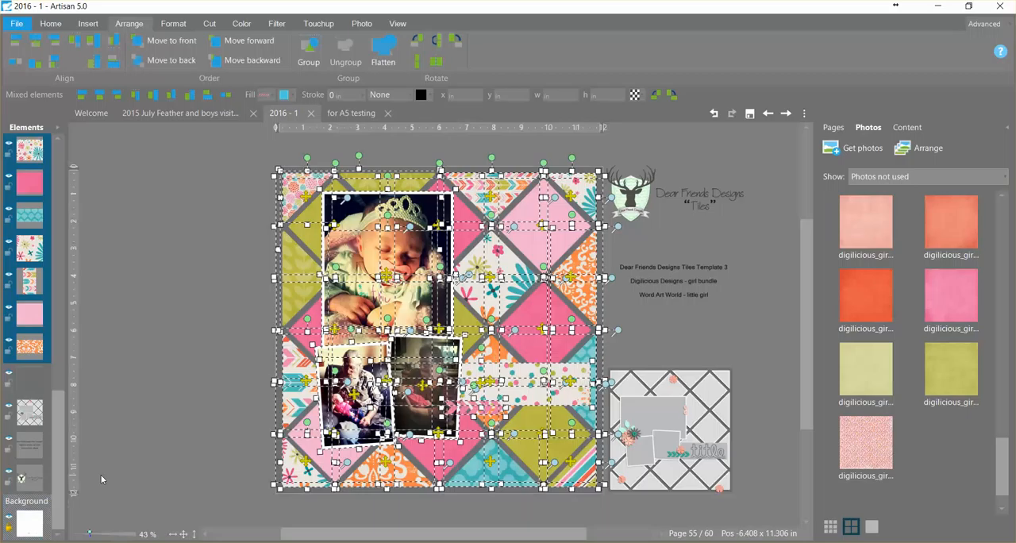
{"action": "left_click", "coordinate": [171, 23]}
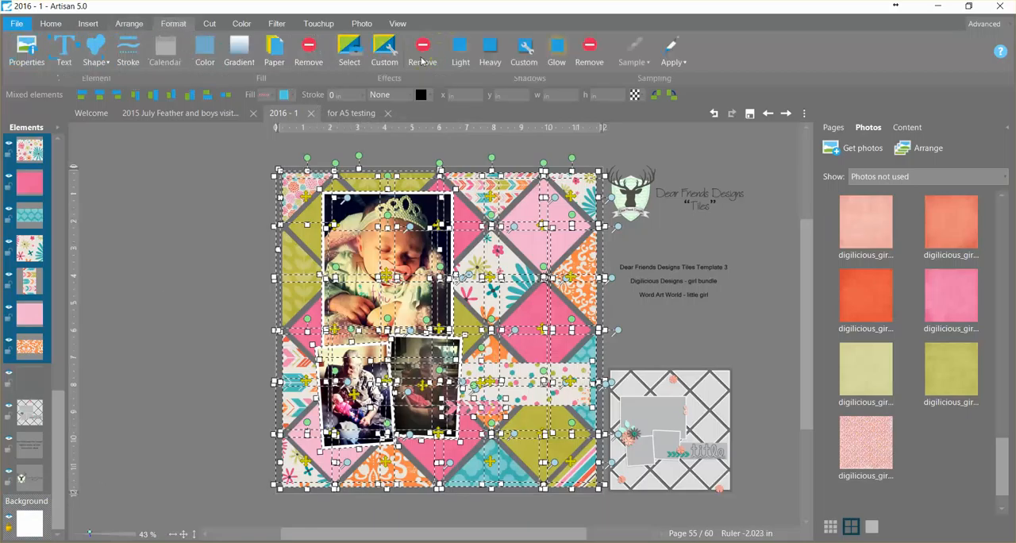
{"action": "left_click", "coordinate": [464, 60]}
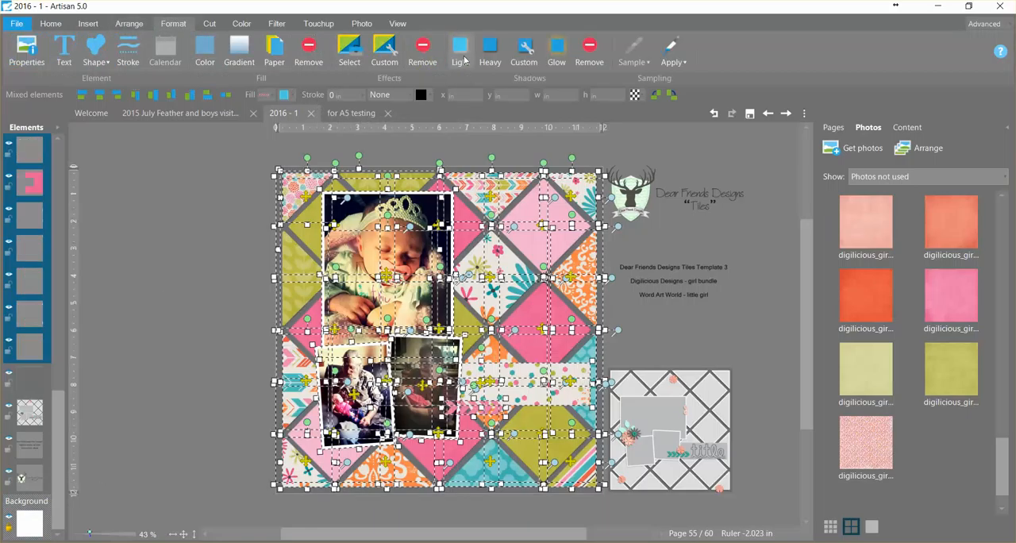
{"action": "left_click", "coordinate": [683, 327]}
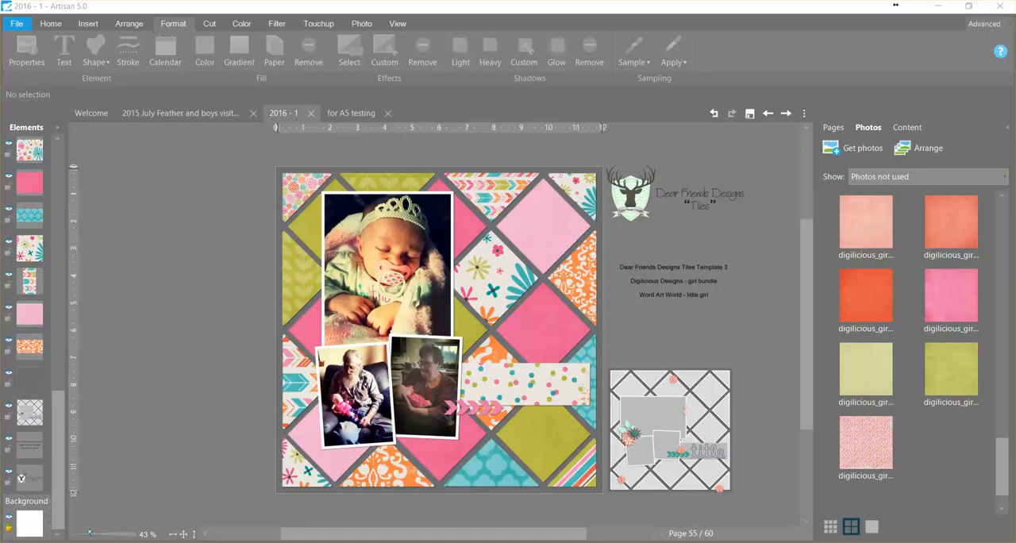
- Switch to File Explorer's digilicious_girl folder and add the SWEET word art, scatter03 and scatter02 to the selected files
{"action": "left_click_drag", "start_coordinate": [0, 59], "coordinate": [297, 59]}
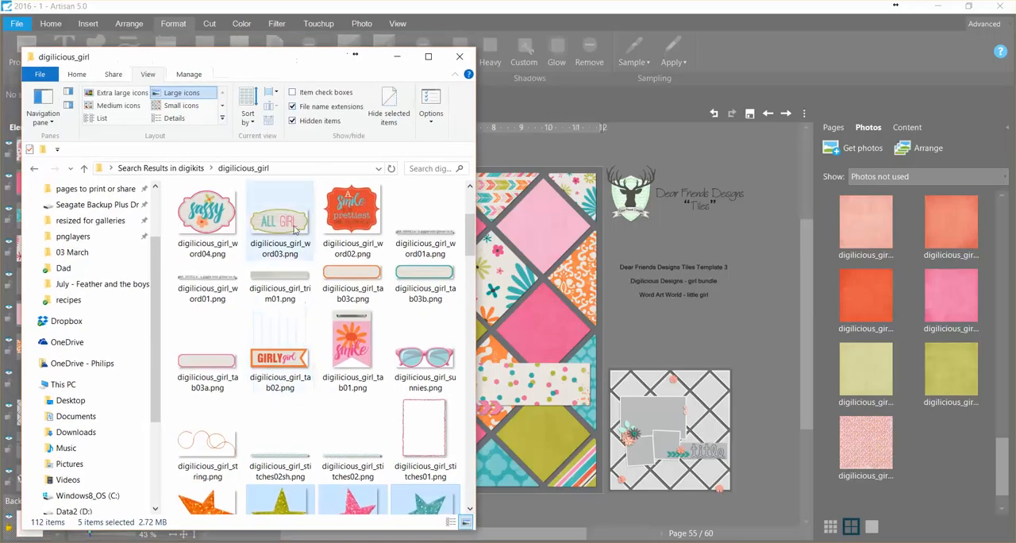
{"action": "scroll", "coordinate": [381, 340], "scroll_direction": "up", "scroll_amount": 2}
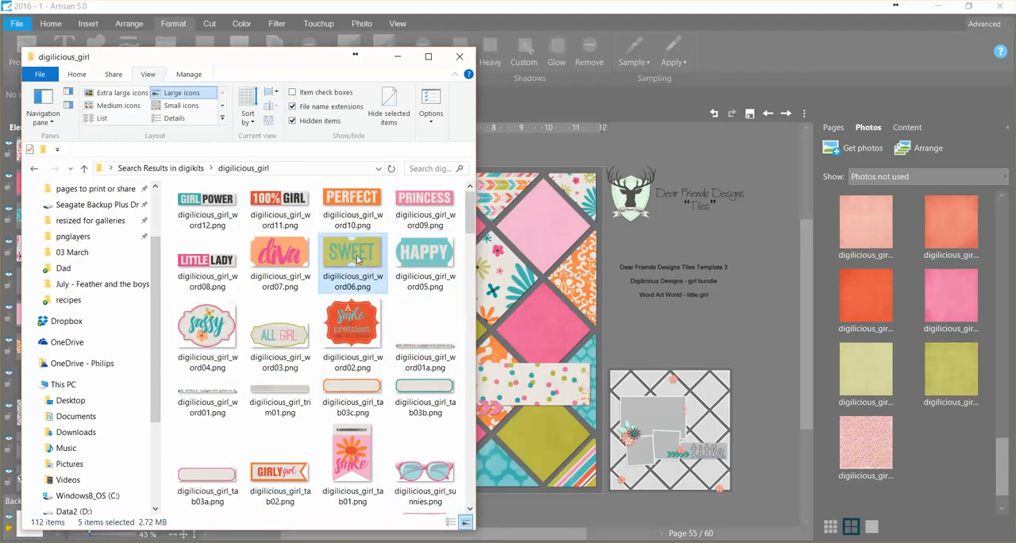
{"action": "left_click", "coordinate": [429, 290], "text": "ctrl"}
{"action": "scroll", "coordinate": [438, 289], "scroll_direction": "down", "scroll_amount": 2}
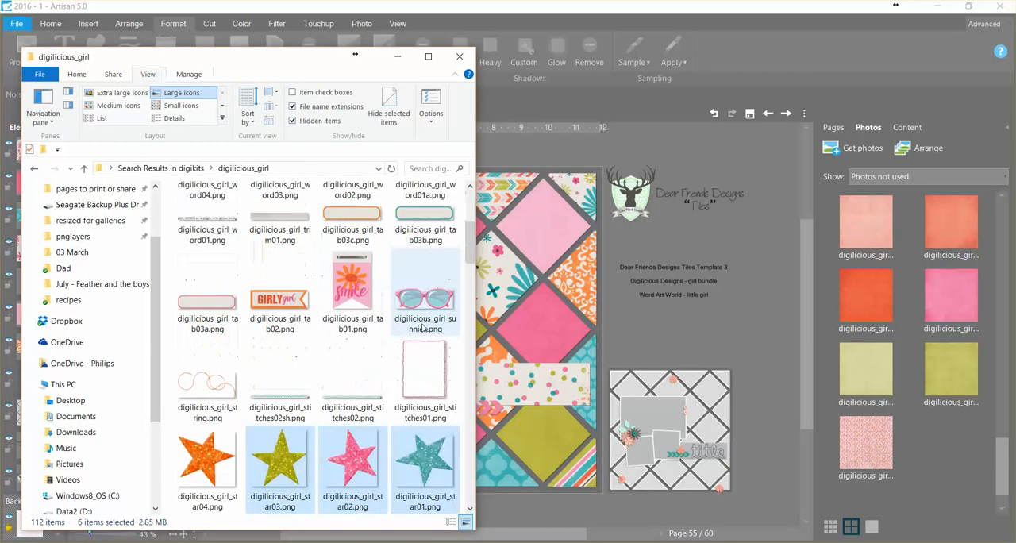
{"action": "scroll", "coordinate": [425, 349], "scroll_direction": "down", "scroll_amount": 2}
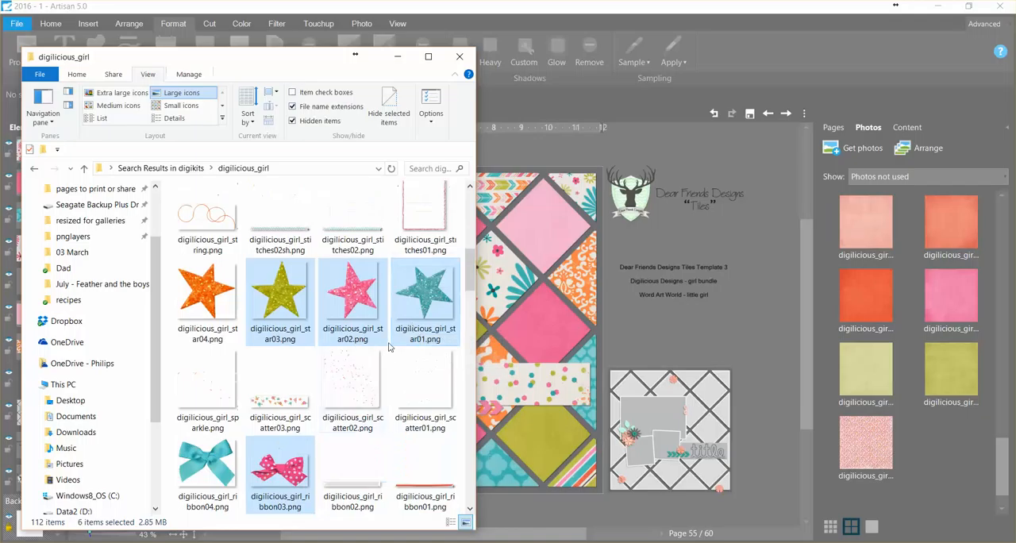
{"action": "left_click", "coordinate": [278, 395], "text": "ctrl"}
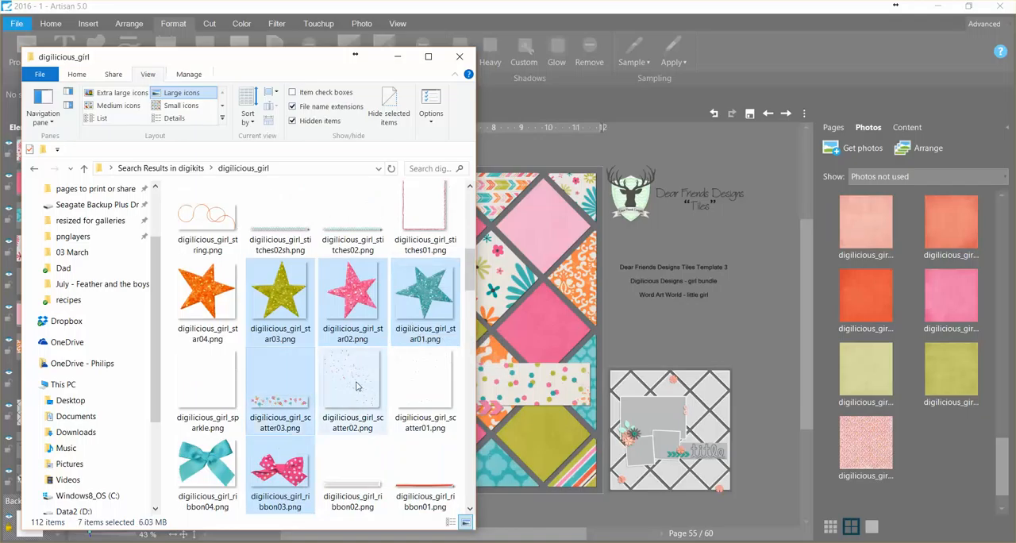
{"action": "left_click", "coordinate": [356, 387], "text": "ctrl"}
{"action": "scroll", "coordinate": [357, 386], "scroll_direction": "down", "scroll_amount": 4}
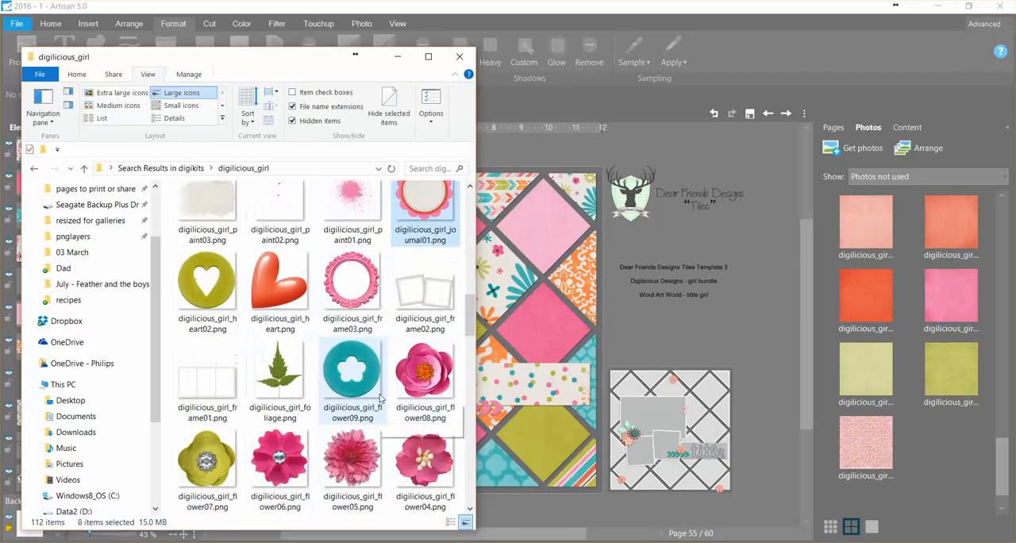
- Add flower04 through flower08 and the foliage image to the selected files
{"action": "left_click", "coordinate": [425, 377], "text": "ctrl"}
{"action": "left_click", "coordinate": [425, 460], "text": "ctrl"}
{"action": "left_click", "coordinate": [352, 460], "text": "ctrl"}
{"action": "left_click", "coordinate": [279, 460], "text": "ctrl"}
{"action": "left_click", "coordinate": [222, 455], "text": "ctrl"}
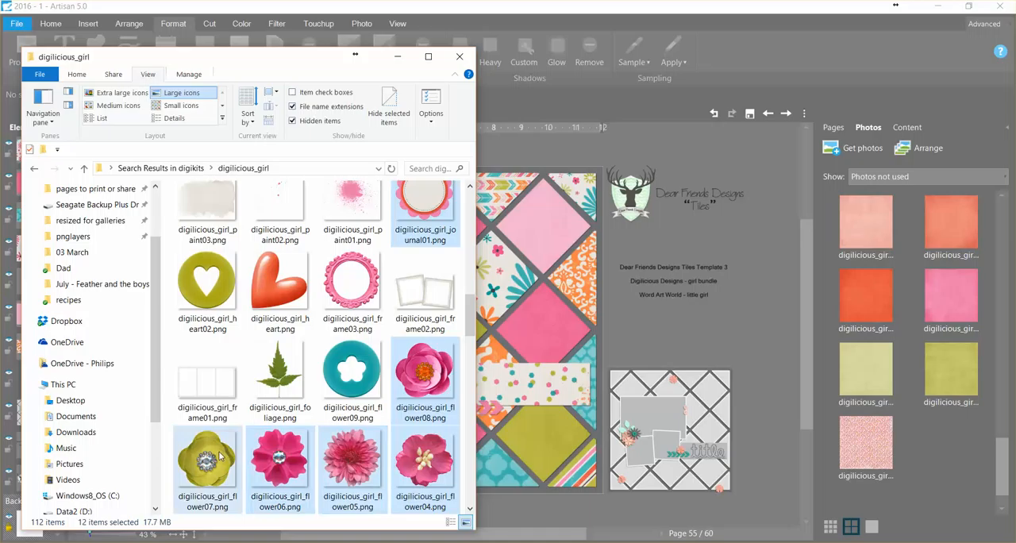
{"action": "left_click", "coordinate": [279, 373], "text": "ctrl"}
{"action": "scroll", "coordinate": [280, 381], "scroll_direction": "down", "scroll_amount": 2}
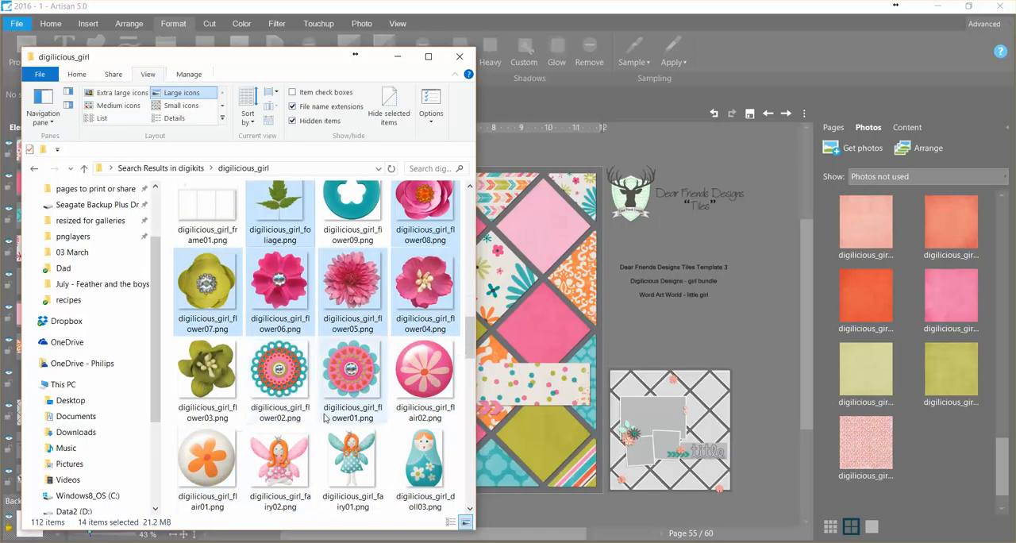
- Add the flair02, flair01 and doiley images to the selected files
{"action": "scroll", "coordinate": [325, 418], "scroll_direction": "down", "scroll_amount": 3}
{"action": "scroll", "coordinate": [410, 294], "scroll_direction": "up", "scroll_amount": 1}
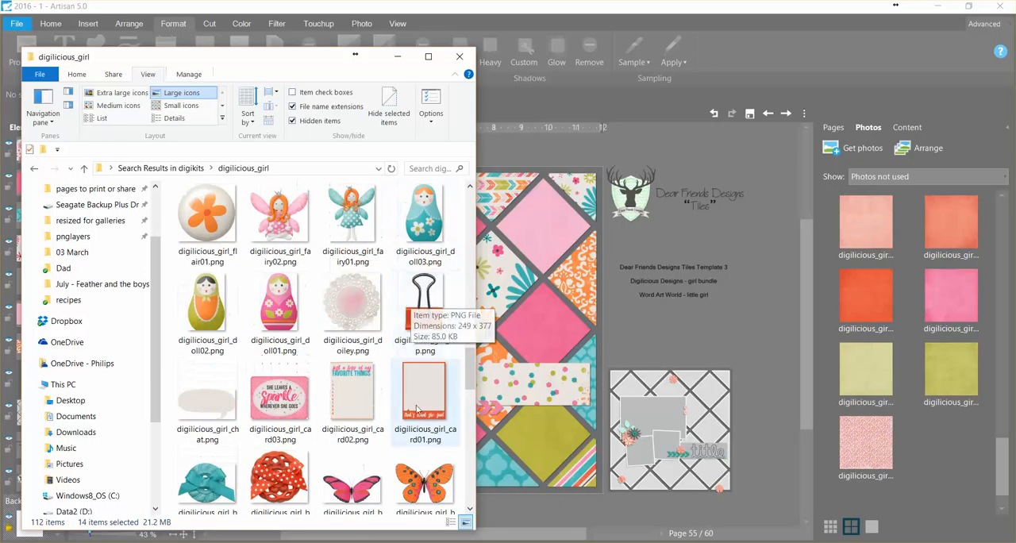
{"action": "scroll", "coordinate": [424, 357], "scroll_direction": "up", "scroll_amount": 2}
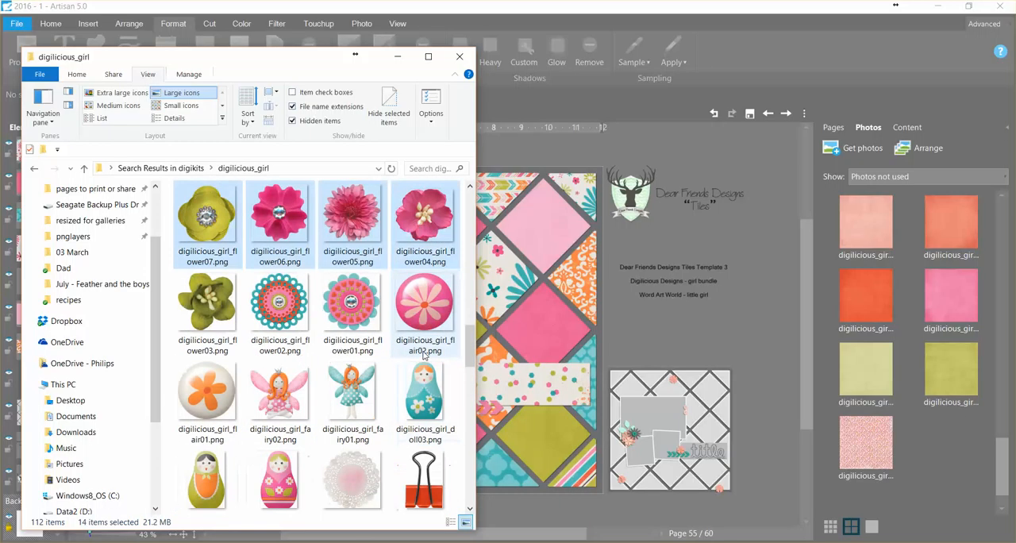
{"action": "left_click", "coordinate": [227, 386], "text": "ctrl"}
{"action": "scroll", "coordinate": [270, 383], "scroll_direction": "down", "scroll_amount": 2}
{"action": "left_click", "coordinate": [350, 359], "text": "ctrl"}
{"action": "scroll", "coordinate": [355, 360], "scroll_direction": "down", "scroll_amount": 5}
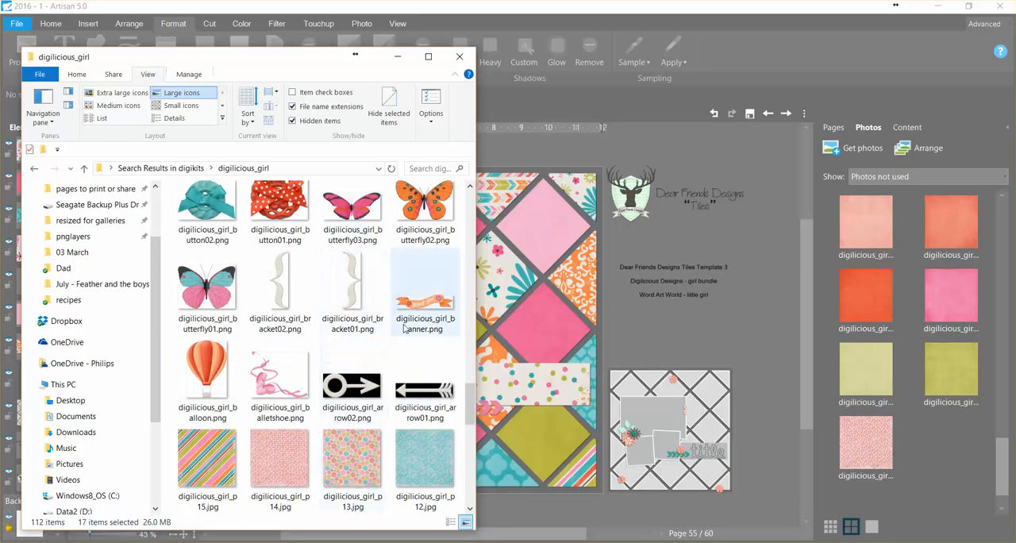
{"action": "scroll", "coordinate": [370, 341], "scroll_direction": "up", "scroll_amount": 3}
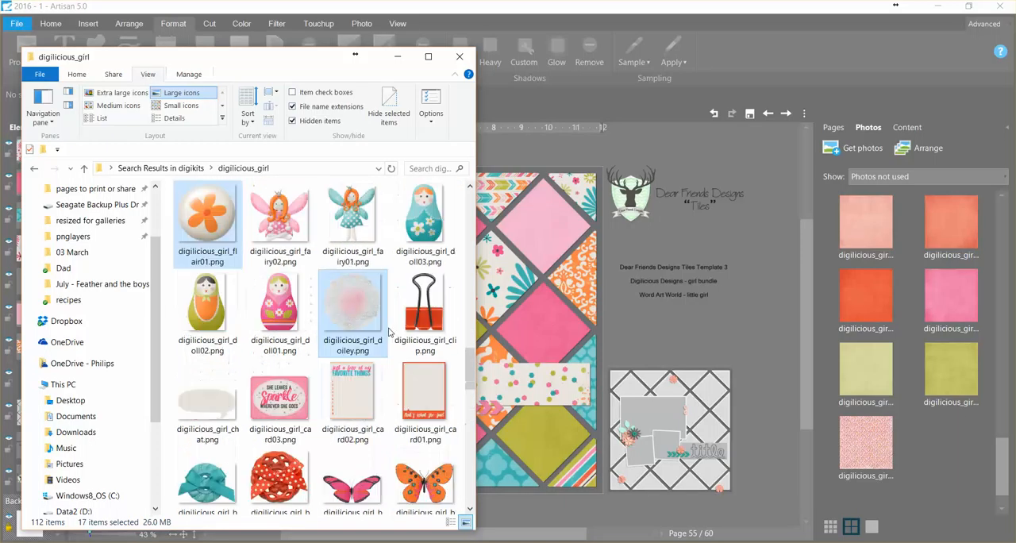
- Bring the selected embellishments into Artisan beside the page, give them a light shadow and clear the selection
{"action": "left_click_drag", "start_coordinate": [352, 302], "coordinate": [661, 344]}
{"action": "left_click_drag", "start_coordinate": [296, 61], "coordinate": [0, 78]}
{"action": "left_click_drag", "start_coordinate": [714, 309], "coordinate": [183, 255]}
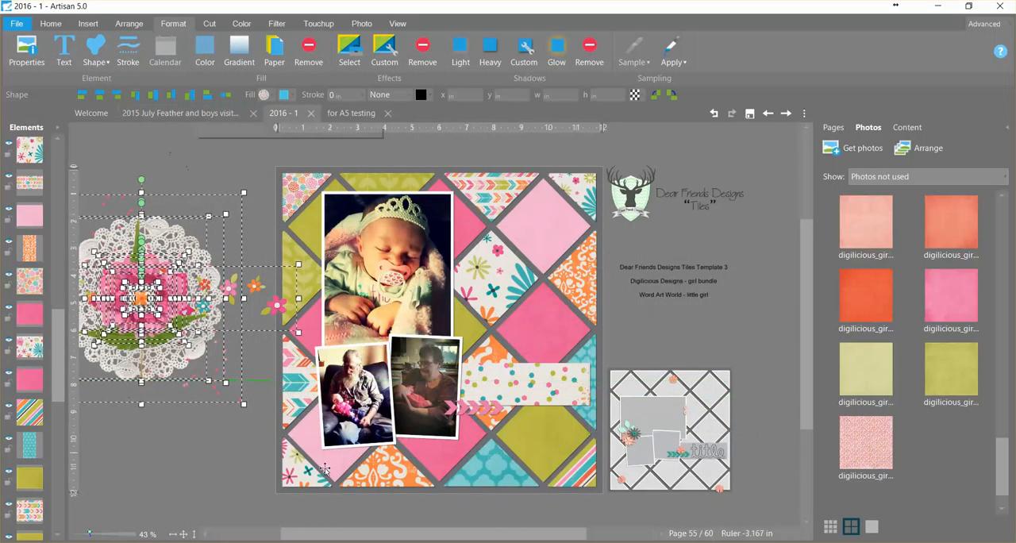
{"action": "left_click_drag", "start_coordinate": [465, 537], "coordinate": [430, 538]}
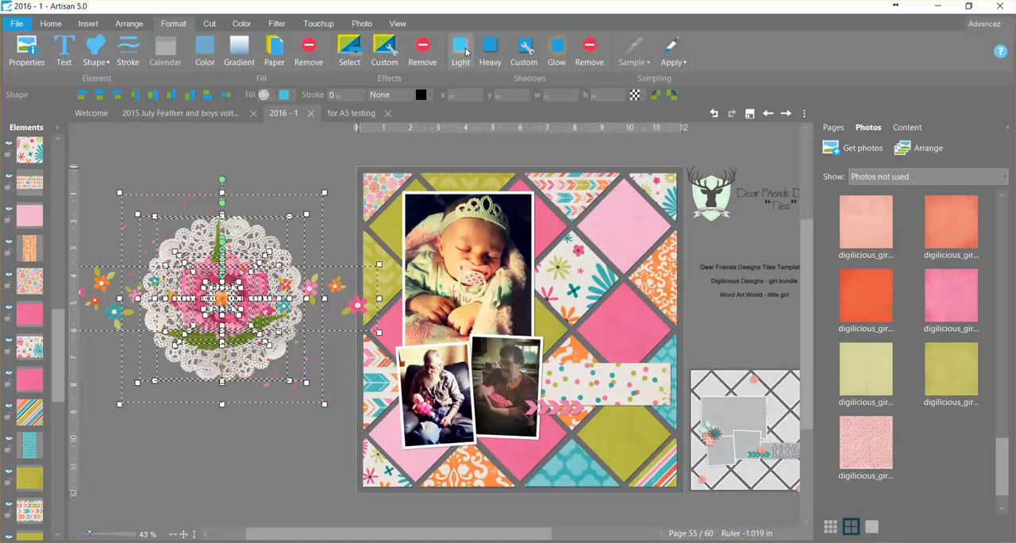
{"action": "left_click", "coordinate": [319, 151]}
- Move the lace doily over the title strip's right end and shrink it to about 4.94 in wide
{"action": "left_click_drag", "start_coordinate": [265, 260], "coordinate": [306, 196]}
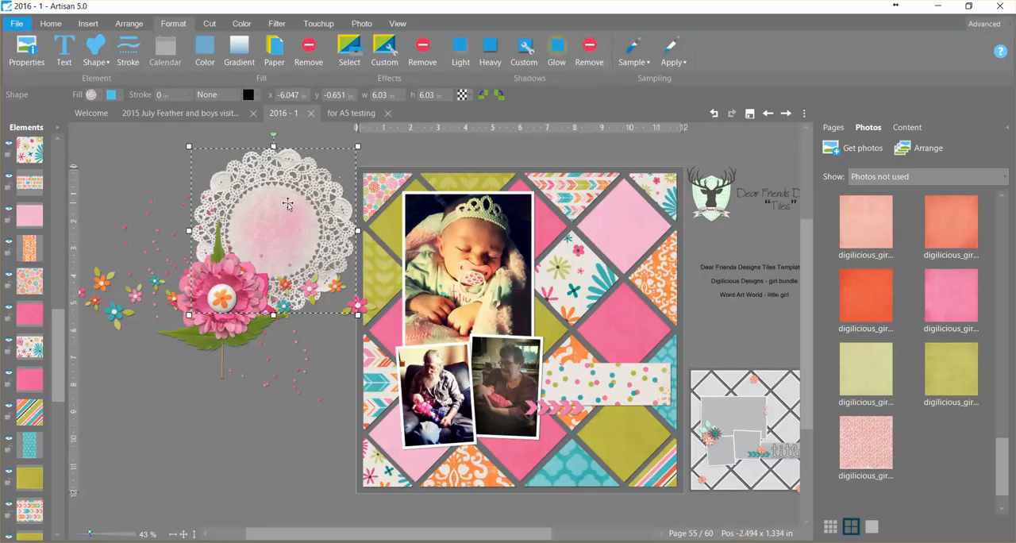
{"action": "left_click_drag", "start_coordinate": [288, 204], "coordinate": [634, 341]}
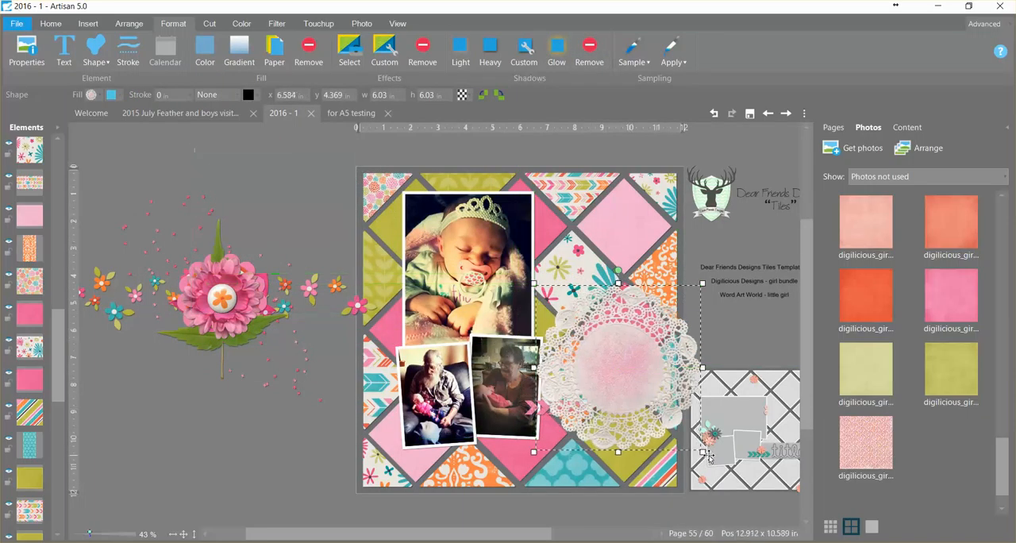
{"action": "left_click_drag", "start_coordinate": [703, 452], "coordinate": [673, 423]}
{"action": "left_click_drag", "start_coordinate": [628, 347], "coordinate": [657, 368]}
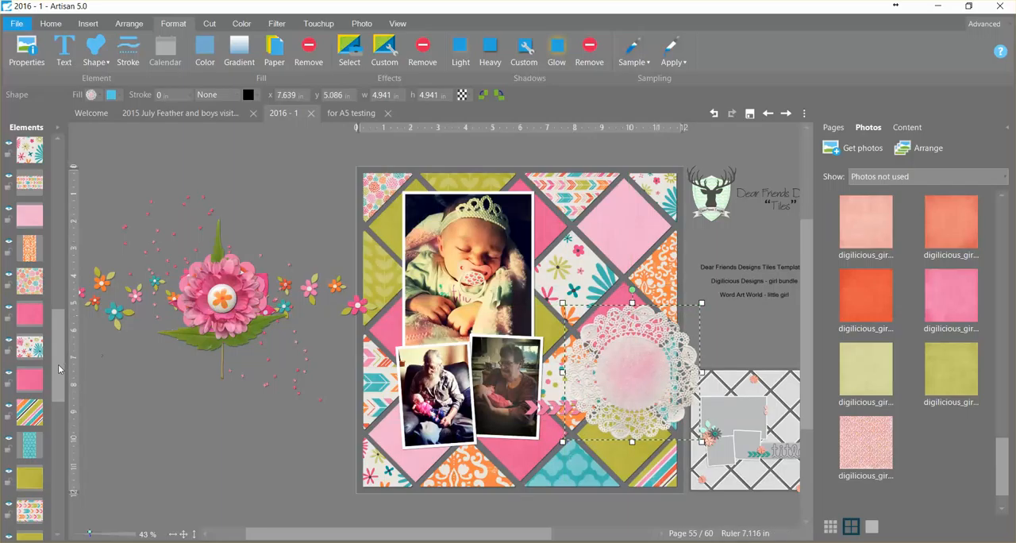
- Reorder the lace doily so it lies directly beneath the polka-dot title strip and above the tiles
{"action": "left_click_drag", "start_coordinate": [58, 367], "coordinate": [68, 343]}
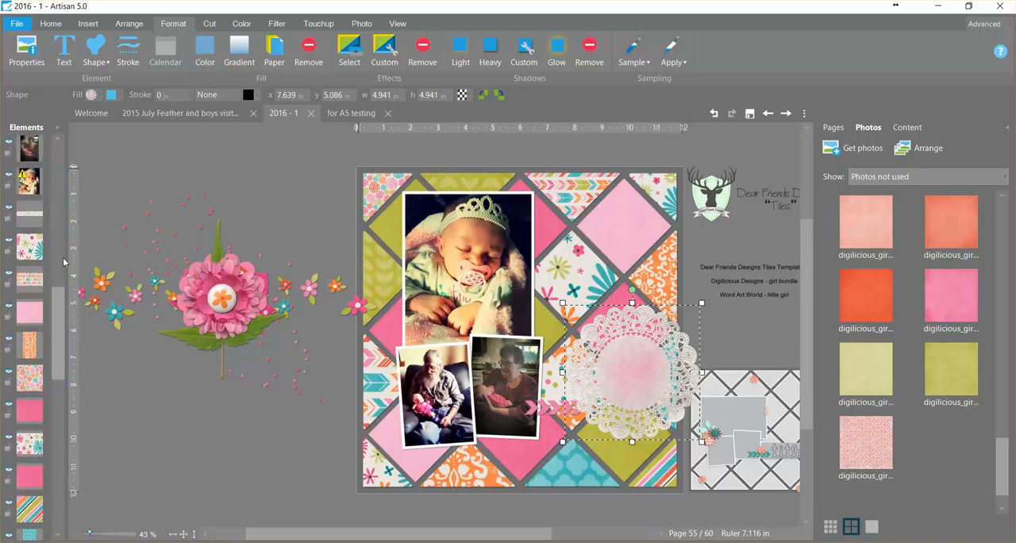
{"action": "left_click_drag", "start_coordinate": [55, 311], "coordinate": [60, 278]}
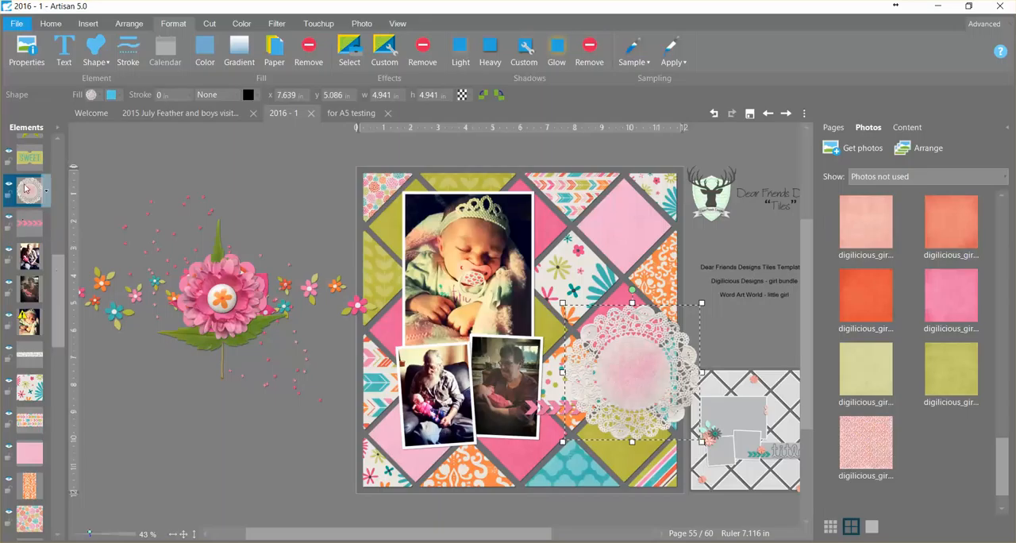
{"action": "left_click_drag", "start_coordinate": [24, 190], "coordinate": [32, 371]}
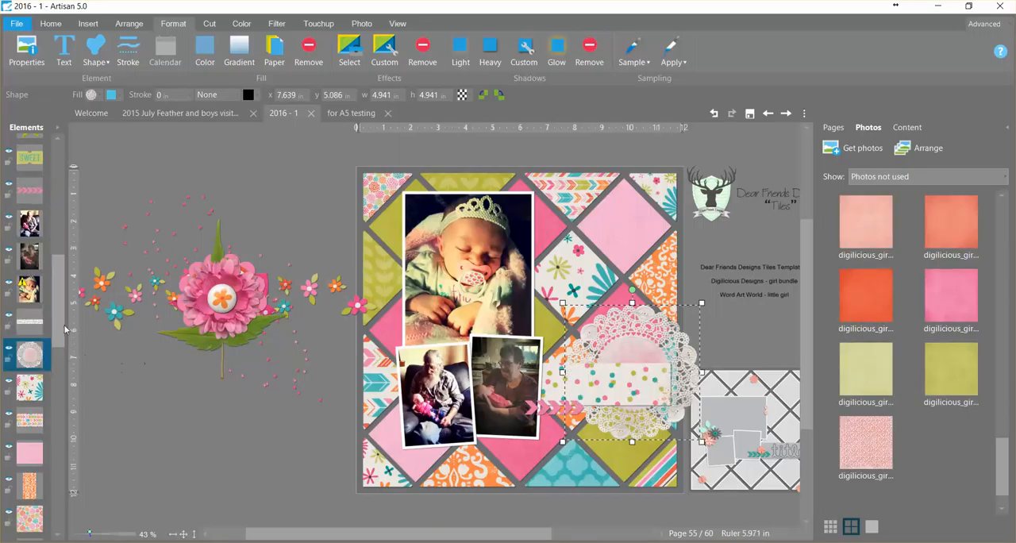
{"action": "left_click_drag", "start_coordinate": [58, 331], "coordinate": [58, 515]}
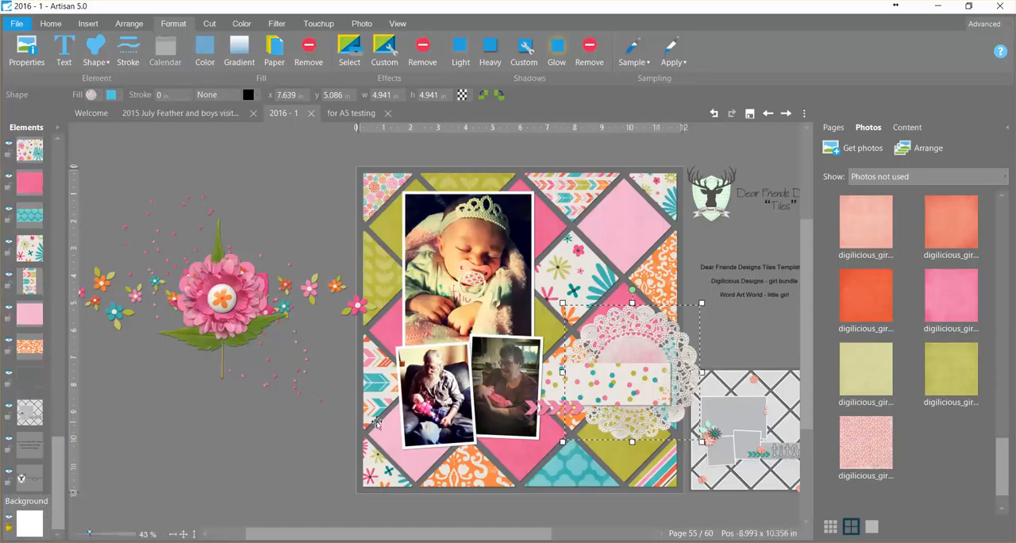
- Fill the 12 in page-sized element behind the tiles with the cream Digilicious paper, accept the crop and clear the selection
{"action": "left_click", "coordinate": [567, 314]}
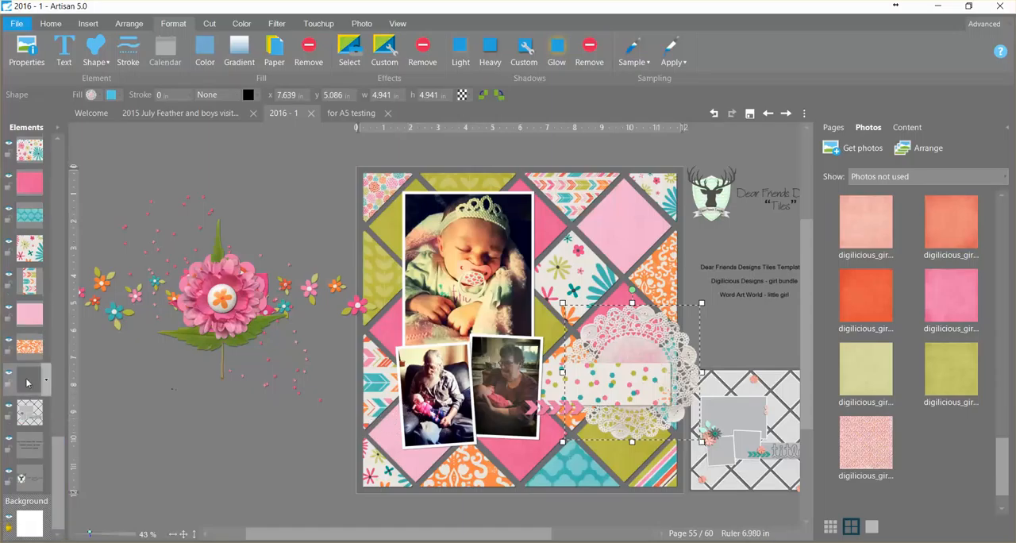
{"action": "left_click_drag", "start_coordinate": [1001, 468], "coordinate": [1002, 401]}
{"action": "right_click", "coordinate": [945, 262]}
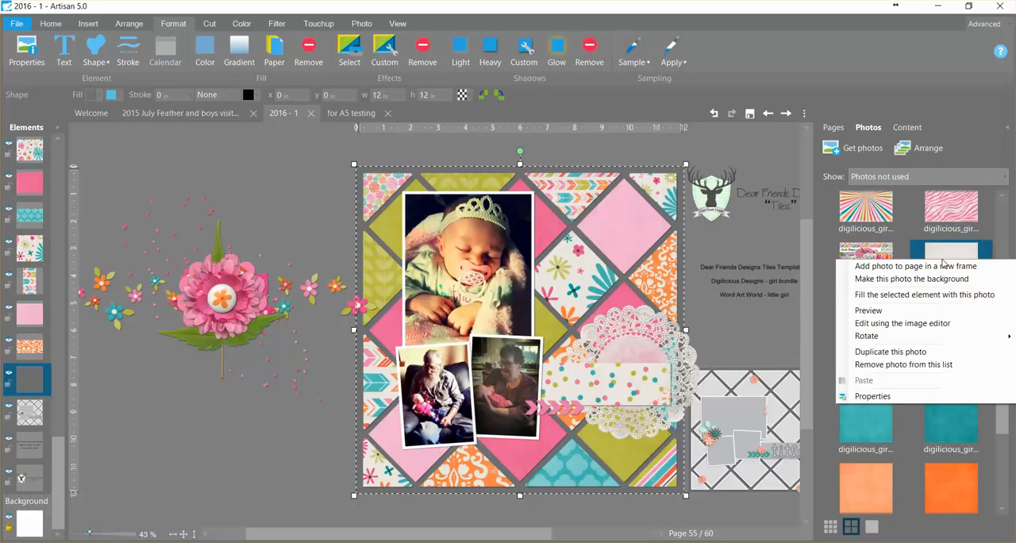
{"action": "left_click", "coordinate": [942, 296]}
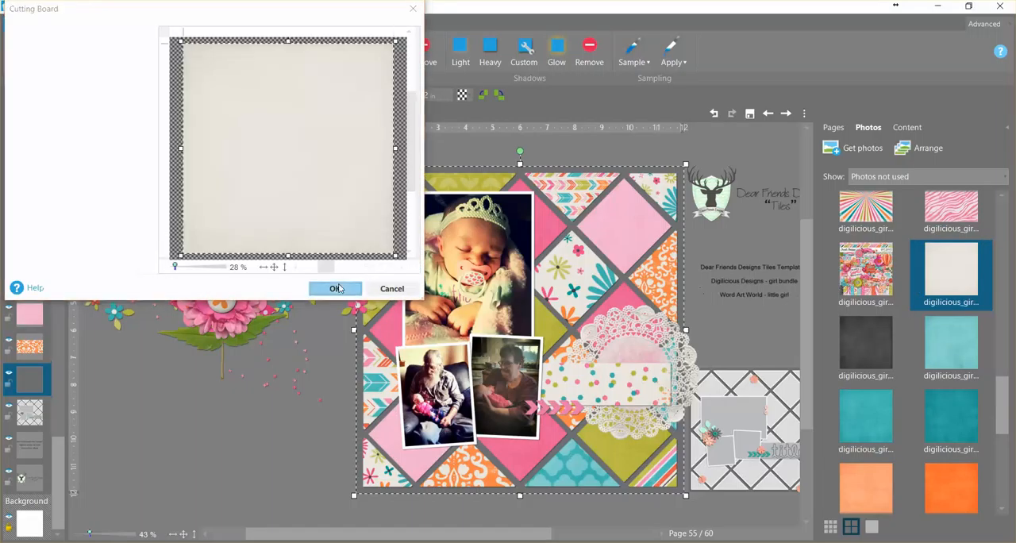
{"action": "left_click", "coordinate": [331, 288]}
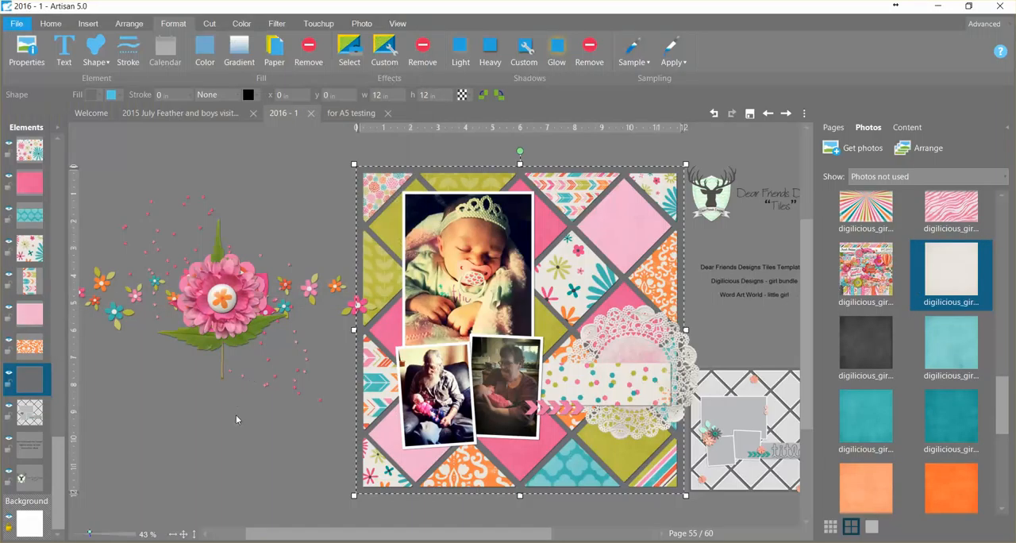
{"action": "left_click", "coordinate": [243, 419]}
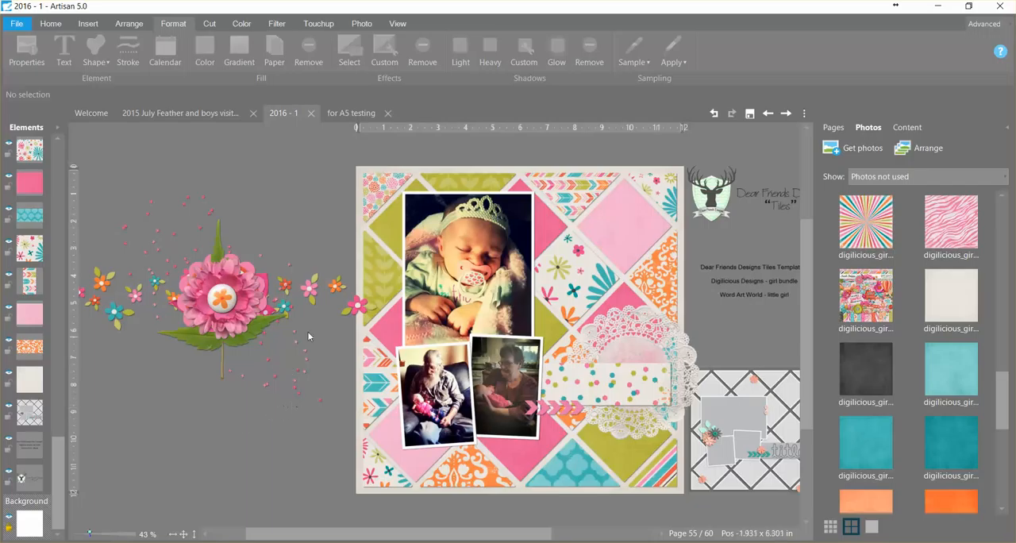
- Move the flower border across the page's lower area, and place the rotated leaf, shrunk to about 2.77 in wide, beside the large photo
{"action": "left_click_drag", "start_coordinate": [316, 287], "coordinate": [669, 439]}
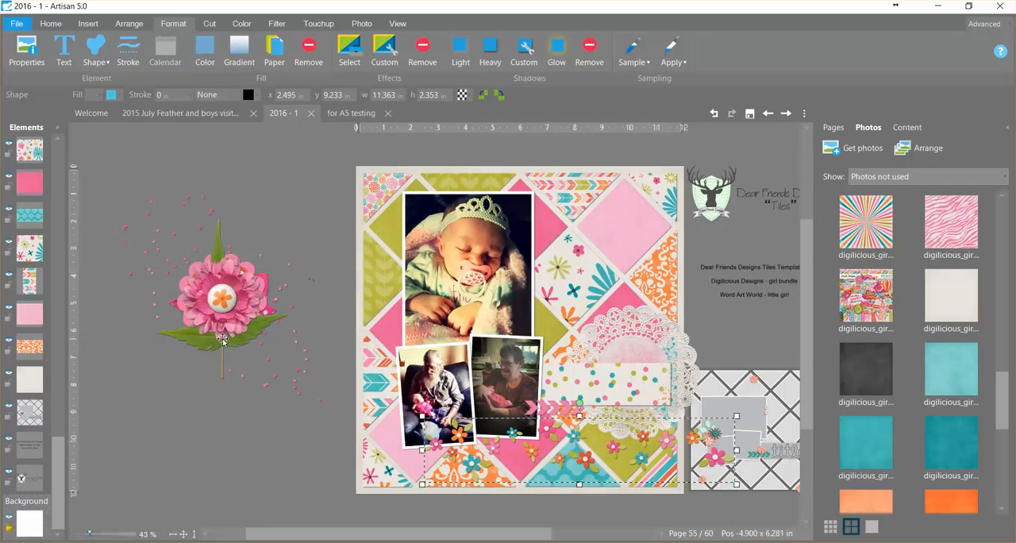
{"action": "left_click_drag", "start_coordinate": [227, 345], "coordinate": [187, 444]}
{"action": "left_click_drag", "start_coordinate": [202, 304], "coordinate": [143, 324]}
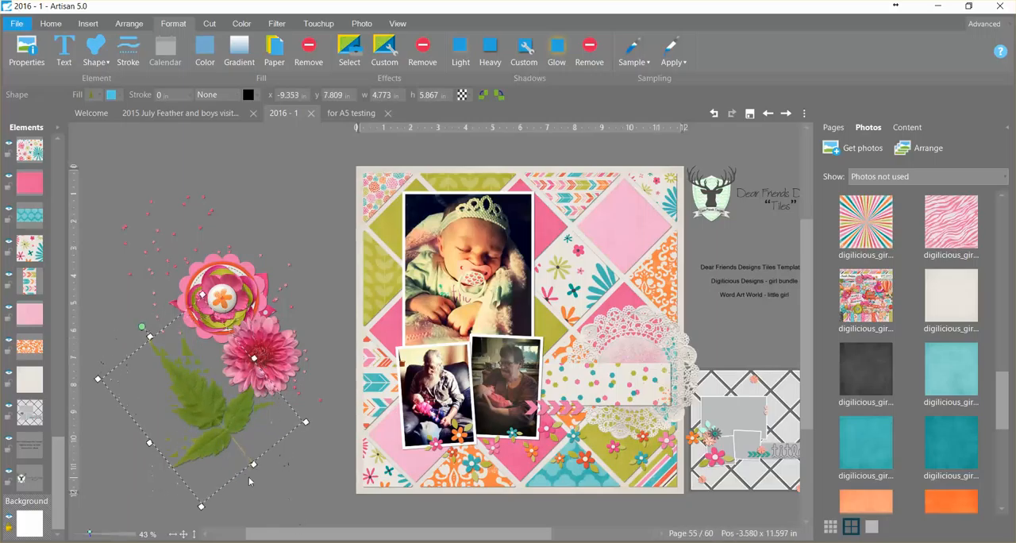
{"action": "left_click_drag", "start_coordinate": [253, 464], "coordinate": [205, 415]}
{"action": "left_click_drag", "start_coordinate": [178, 379], "coordinate": [380, 323]}
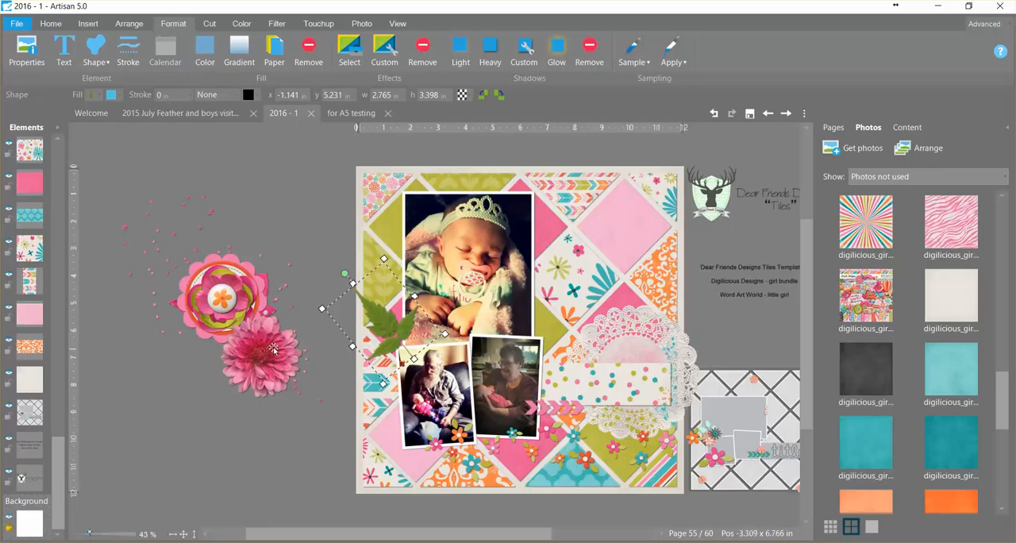
- Cluster the pink flower, about 1.4 in wide, and the green flower, about 1.13 in wide, on the leaf
{"action": "left_click_drag", "start_coordinate": [243, 305], "coordinate": [403, 342]}
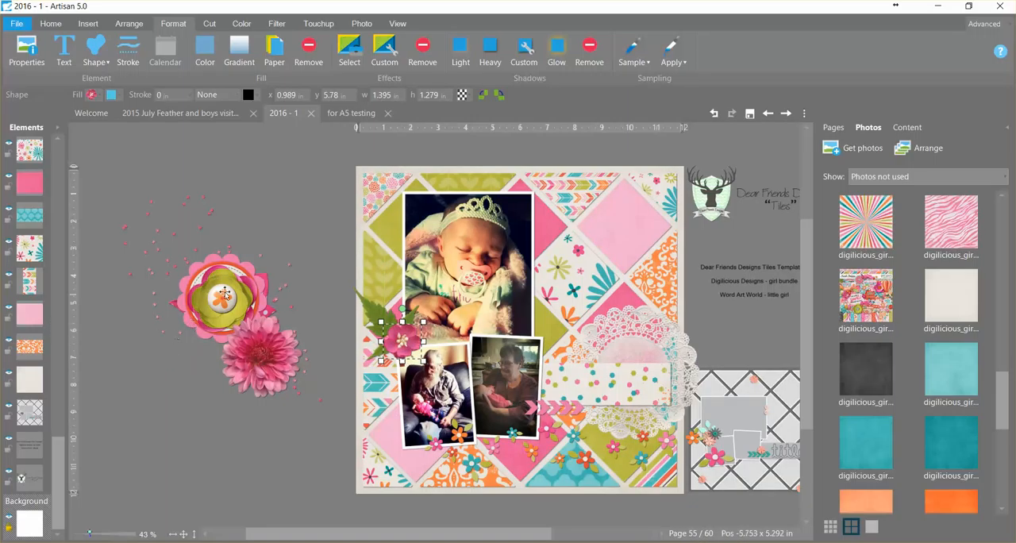
{"action": "left_click_drag", "start_coordinate": [228, 311], "coordinate": [397, 319]}
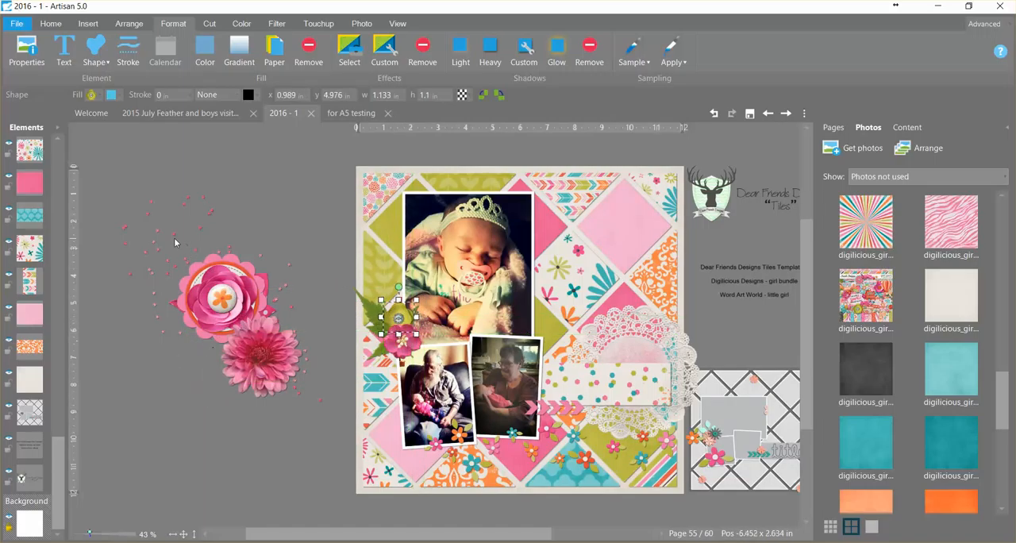
- Move the pink dot scatter onto the page's upper-left corner so it spreads over the large photo
{"action": "left_click_drag", "start_coordinate": [175, 242], "coordinate": [412, 205]}
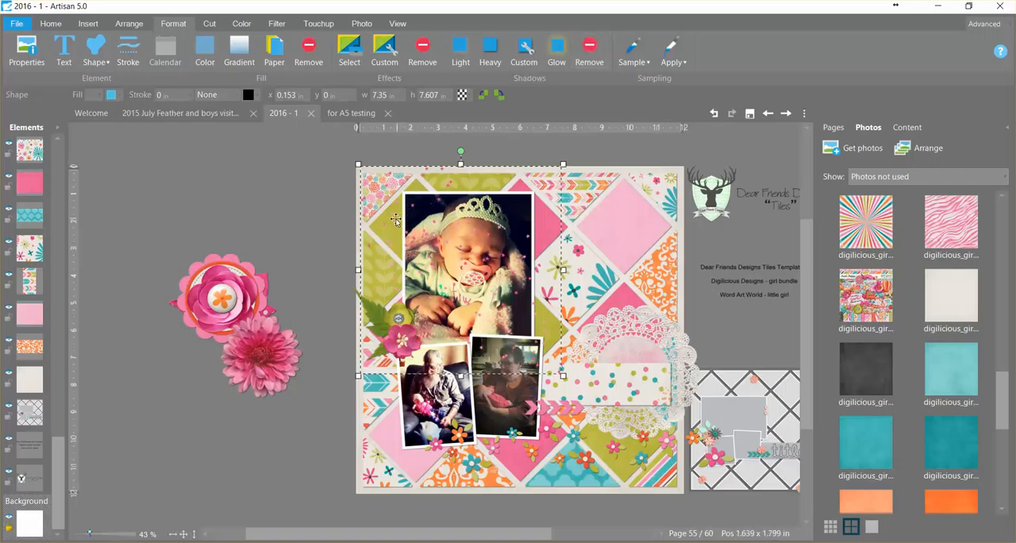
{"action": "left_click_drag", "start_coordinate": [385, 225], "coordinate": [381, 223]}
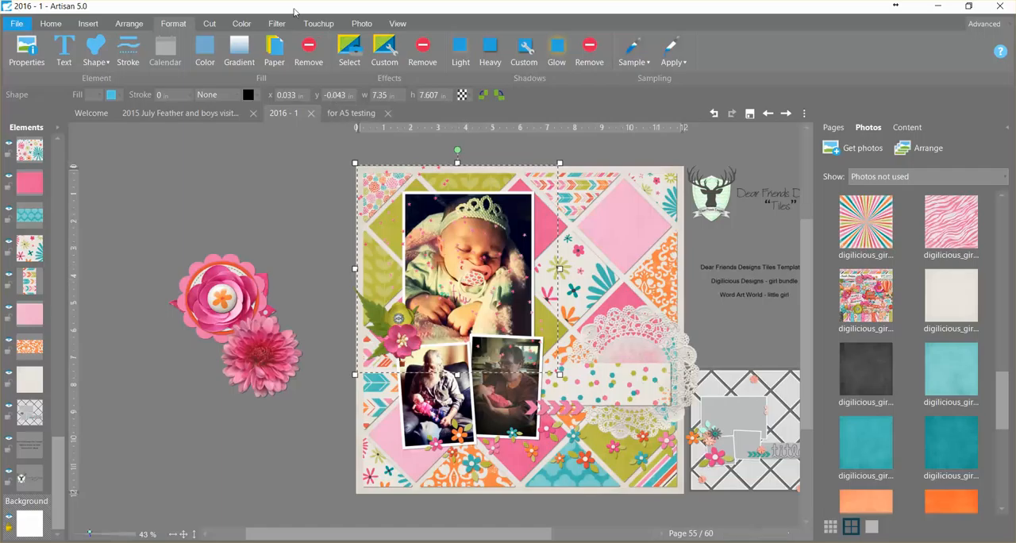
- Cut the dot scatter with a custom freeform figure drawn around the baby and the photo's right side, keeping the shaded area
{"action": "left_click", "coordinate": [210, 23]}
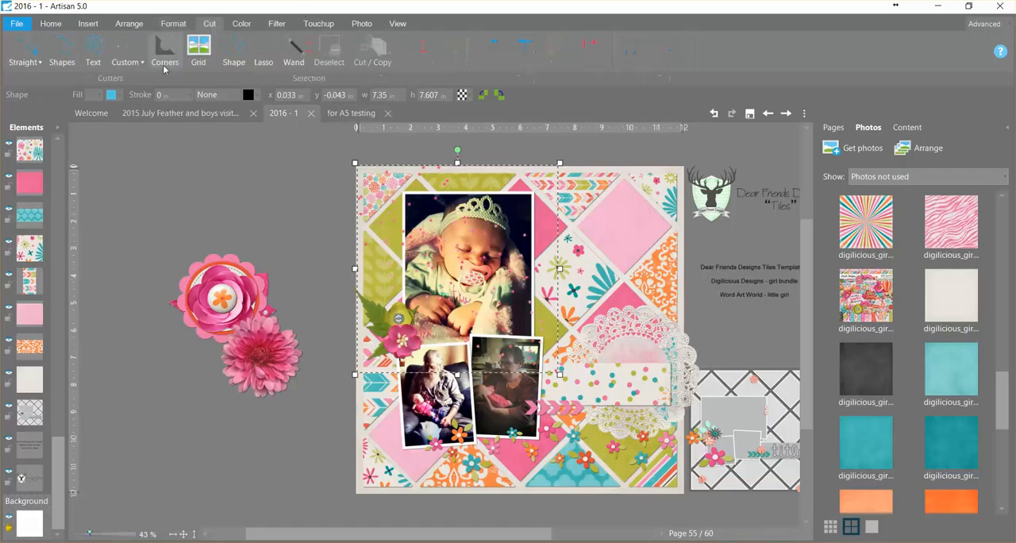
{"action": "left_click", "coordinate": [139, 61]}
{"action": "left_click", "coordinate": [145, 77]}
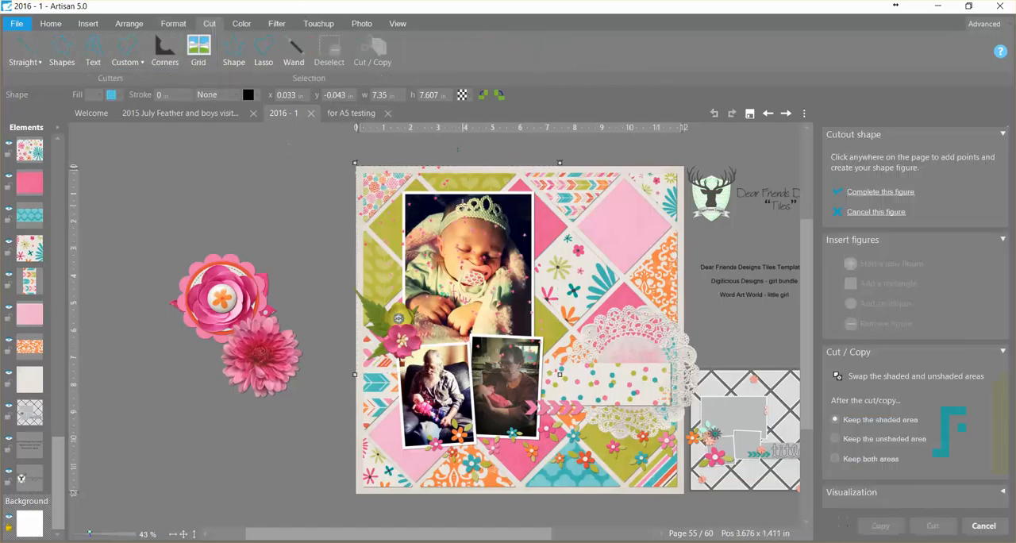
{"action": "left_click", "coordinate": [438, 223]}
{"action": "left_click", "coordinate": [408, 257]}
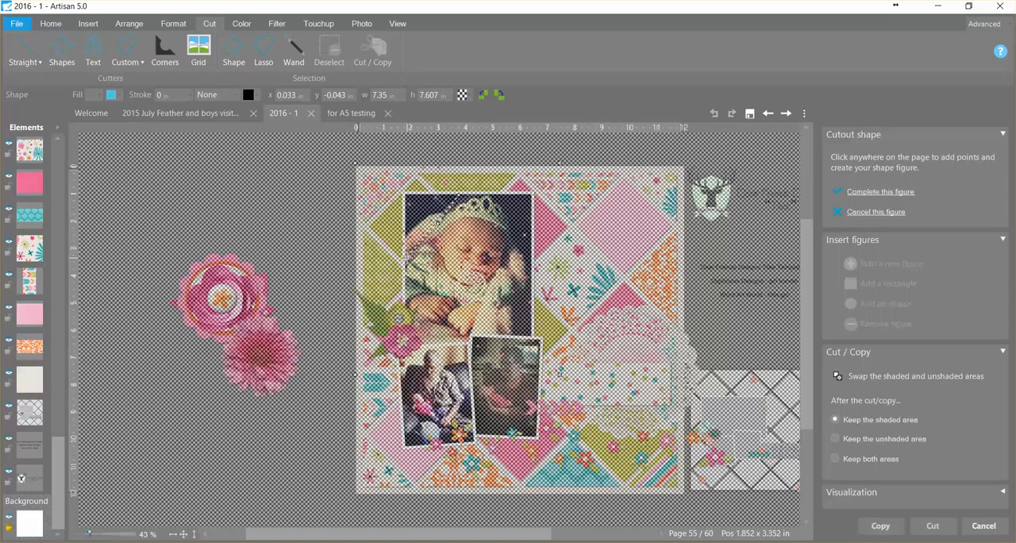
{"action": "left_click", "coordinate": [402, 296]}
{"action": "left_click", "coordinate": [450, 372]}
{"action": "left_click", "coordinate": [561, 377]}
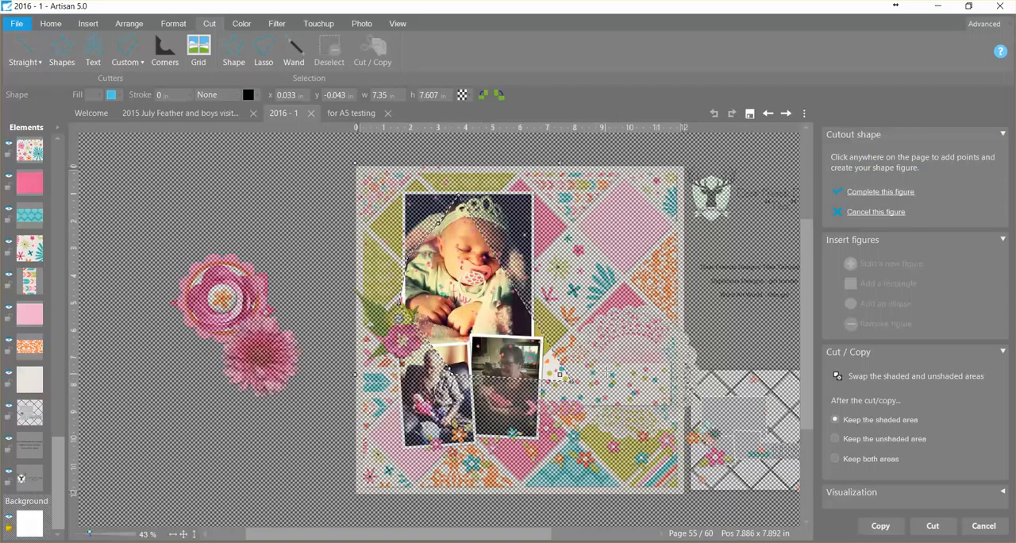
{"action": "left_click", "coordinate": [602, 303]}
{"action": "left_click", "coordinate": [553, 190]}
{"action": "left_click", "coordinate": [516, 173]}
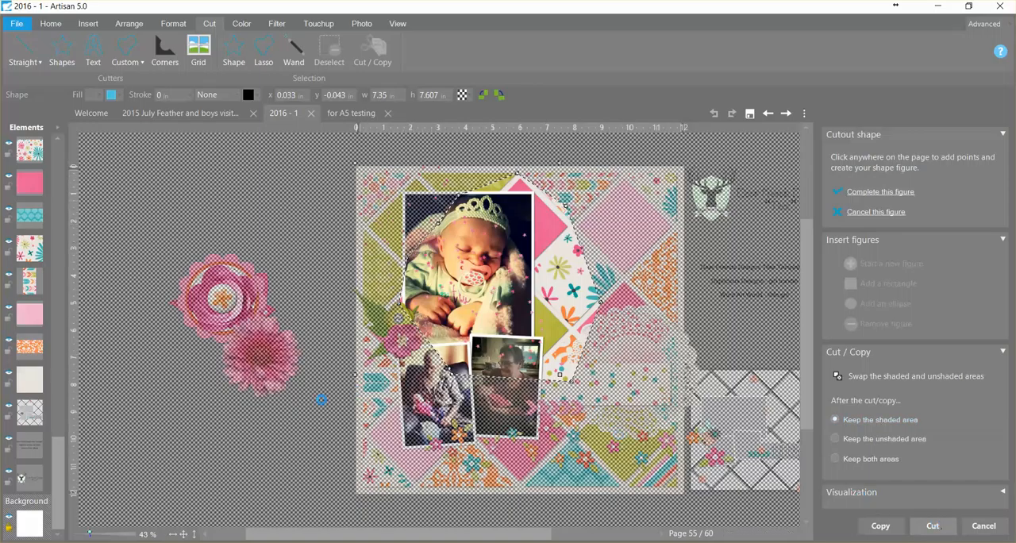
{"action": "key", "text": "Escape"}
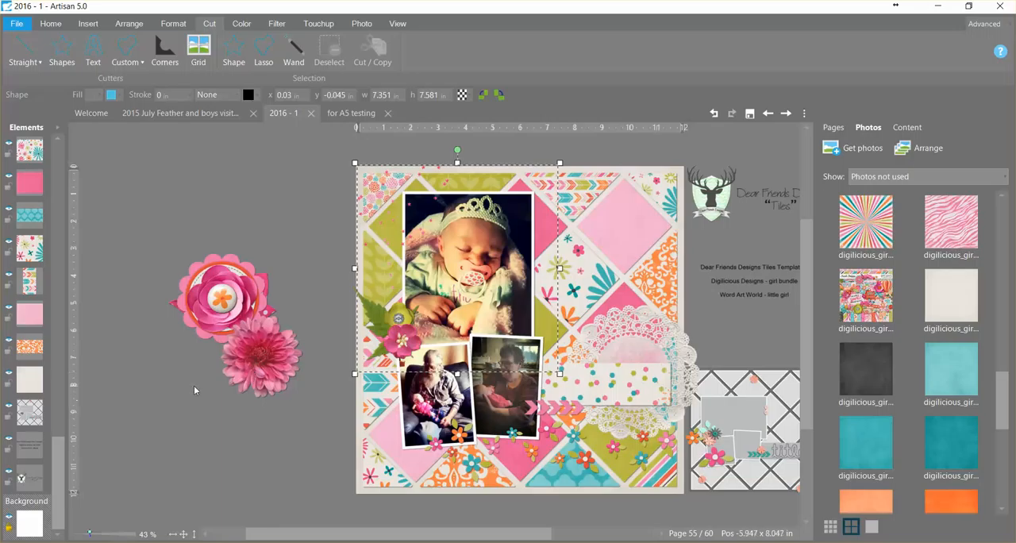
- Place the orange flower button and the pink button, each about 0.7 in wide, at opposite ends of the polka-dot title strip
{"action": "left_click_drag", "start_coordinate": [222, 300], "coordinate": [210, 365]}
{"action": "left_click", "coordinate": [213, 365]}
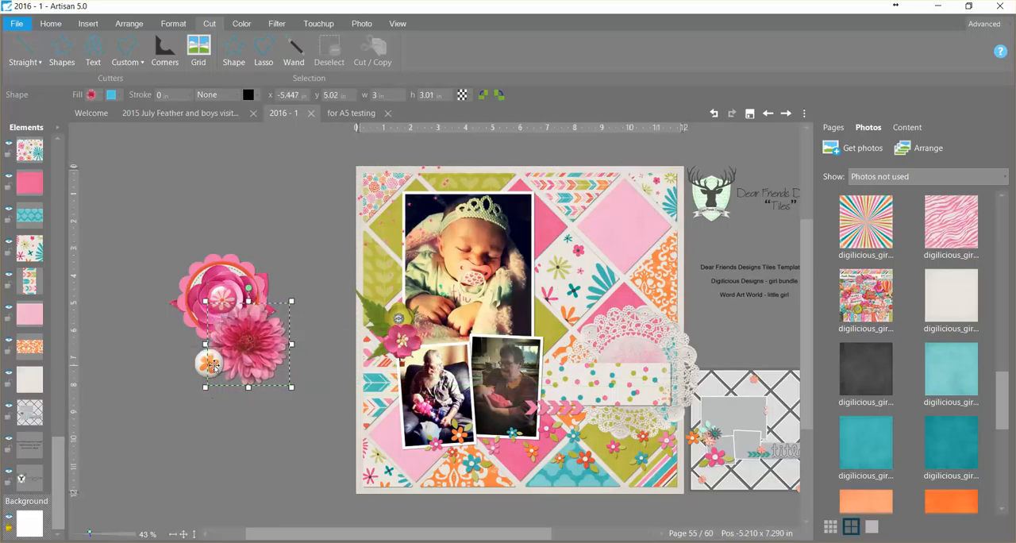
{"action": "left_click_drag", "start_coordinate": [204, 352], "coordinate": [543, 395]}
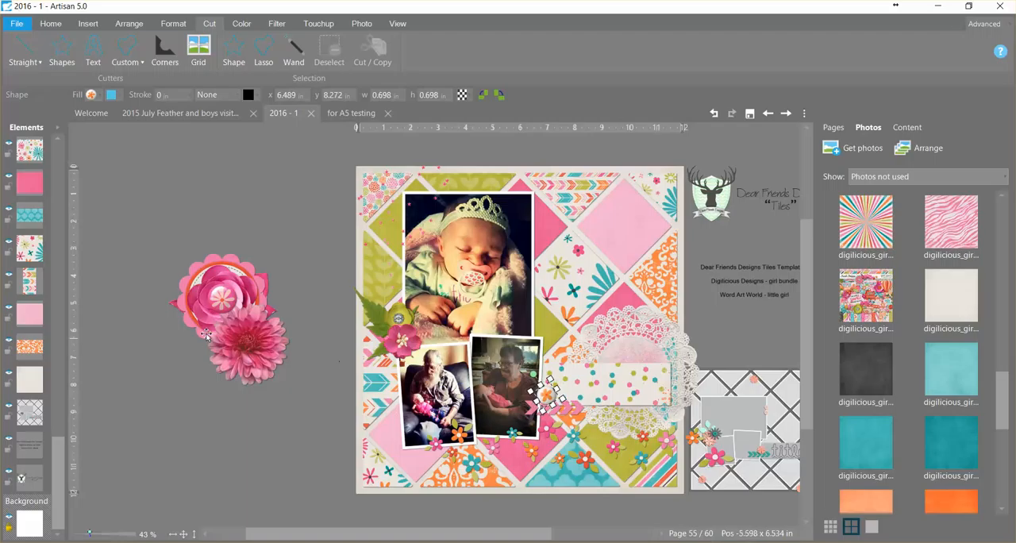
{"action": "left_click_drag", "start_coordinate": [242, 309], "coordinate": [661, 362]}
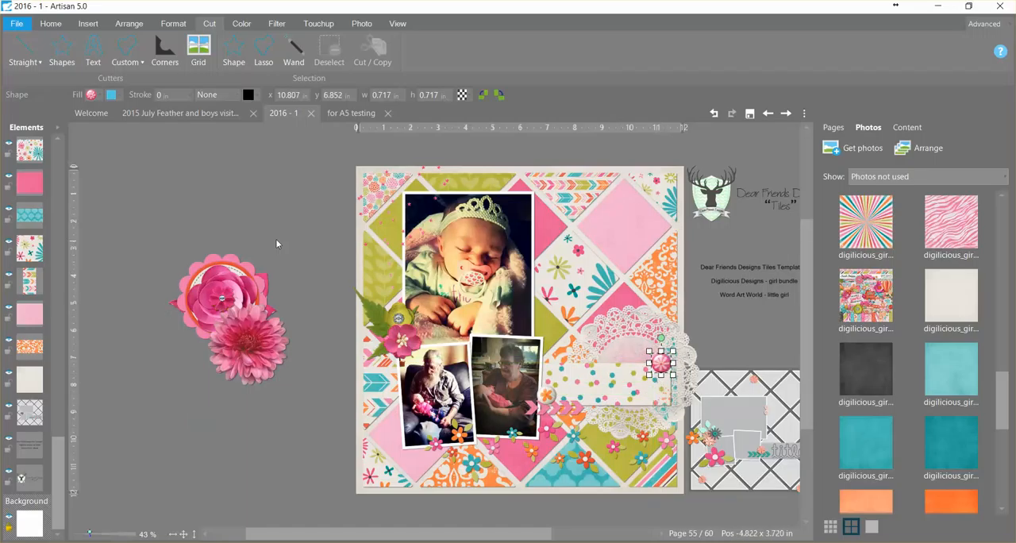
- Centre the scalloped pink circle on the doily and send it beneath the title strip by grouping it with the doily, then ungrouping
{"action": "left_click_drag", "start_coordinate": [236, 270], "coordinate": [647, 343]}
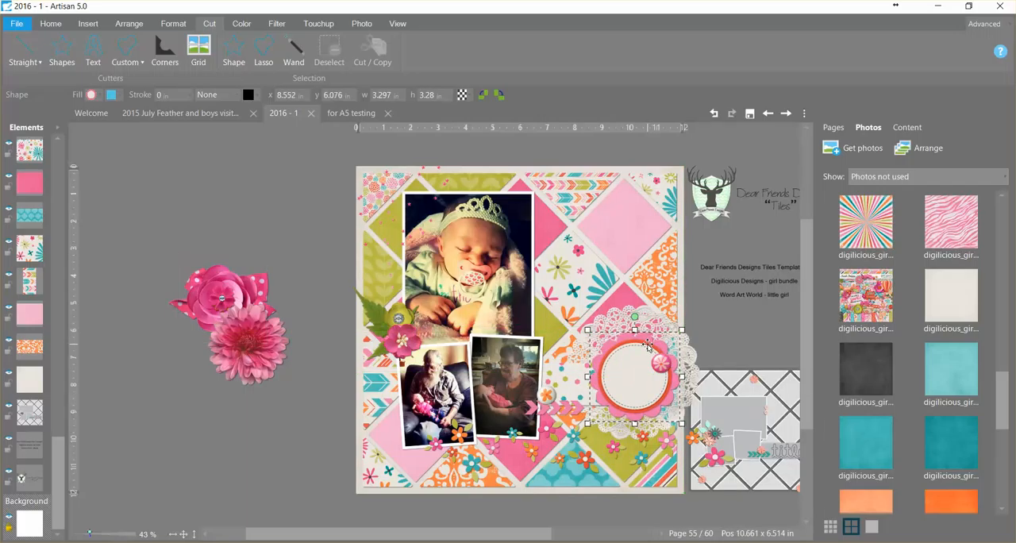
{"action": "left_click", "coordinate": [652, 319], "text": "shift"}
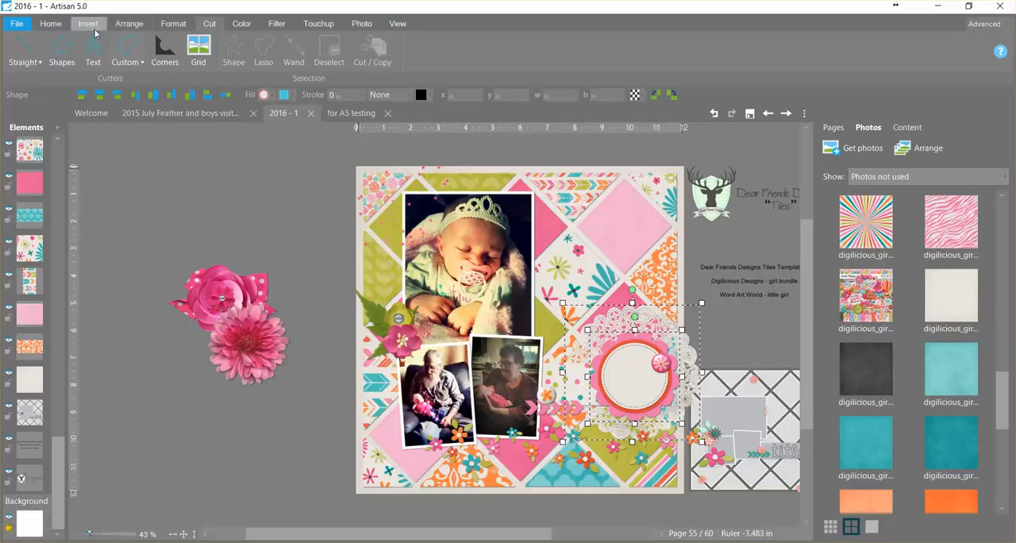
{"action": "left_click", "coordinate": [124, 26]}
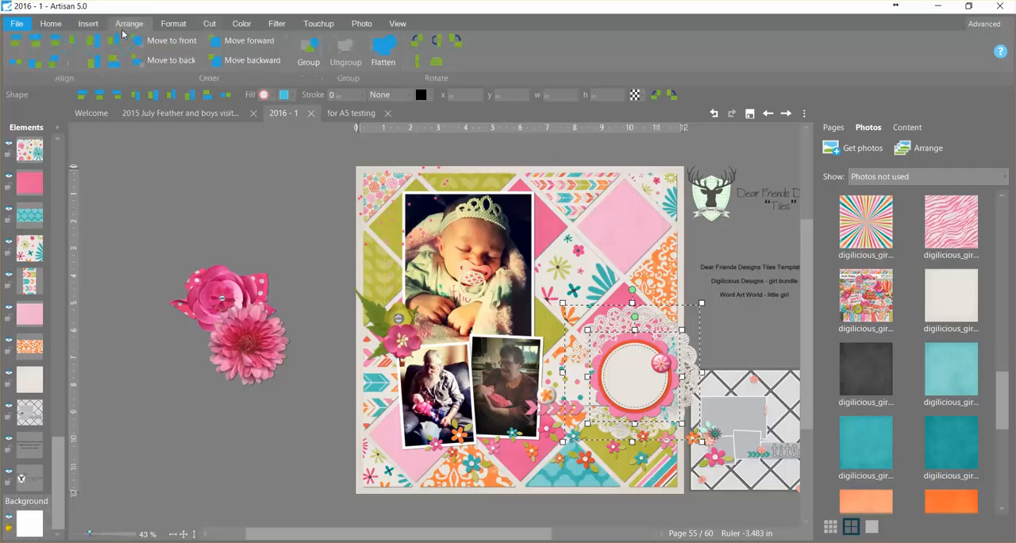
{"action": "left_click", "coordinate": [308, 51]}
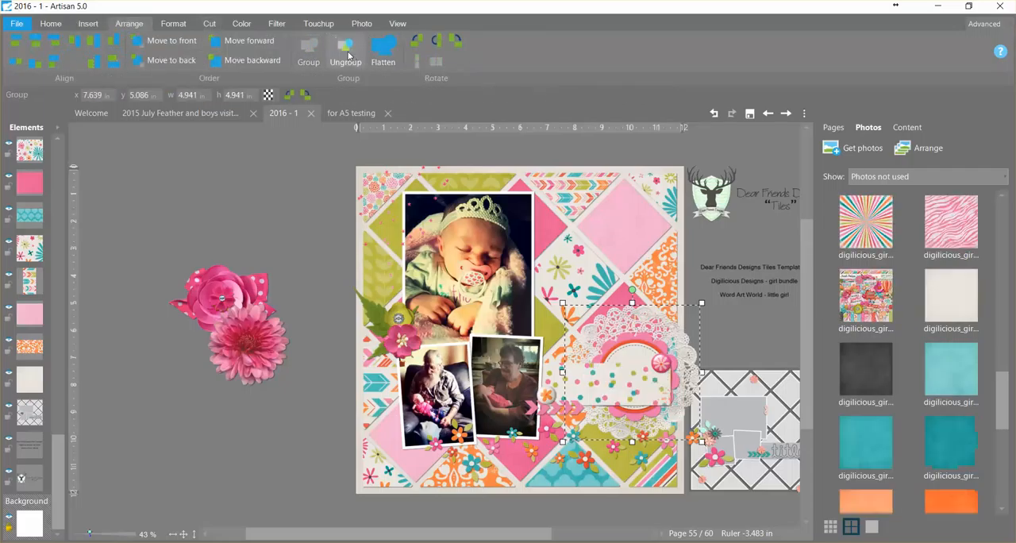
{"action": "left_click", "coordinate": [316, 310]}
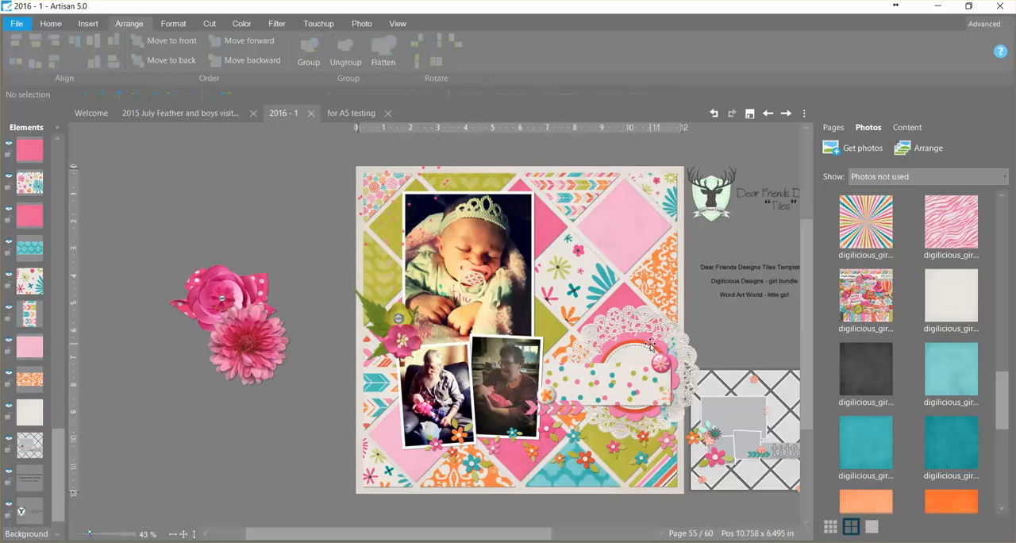
{"action": "left_click_drag", "start_coordinate": [646, 343], "coordinate": [643, 343]}
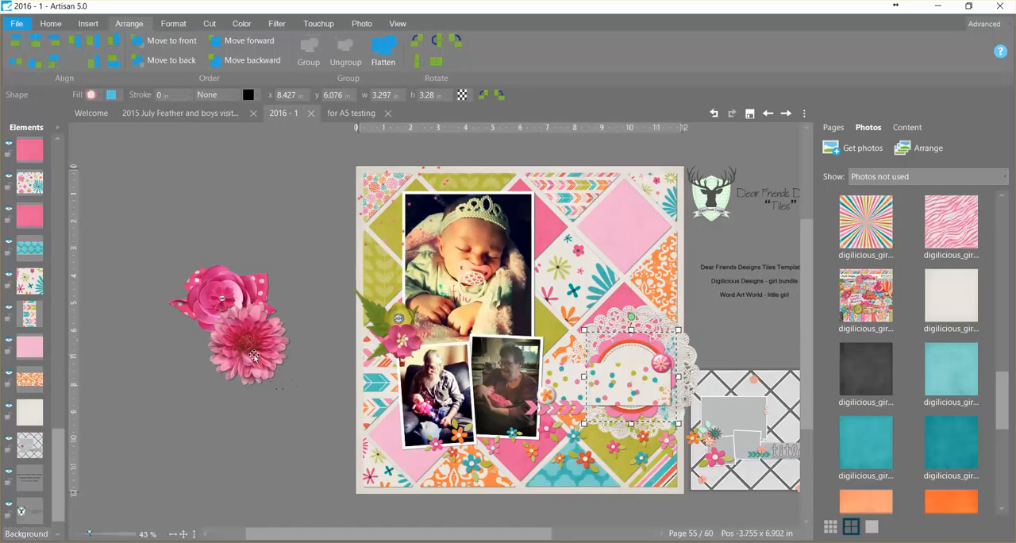
- Shrink the pink chrysanthemum beside the page and place the polka-dot bow, about 1.67 in wide, below the lower photos' right corner
{"action": "left_click_drag", "start_coordinate": [254, 357], "coordinate": [269, 438]}
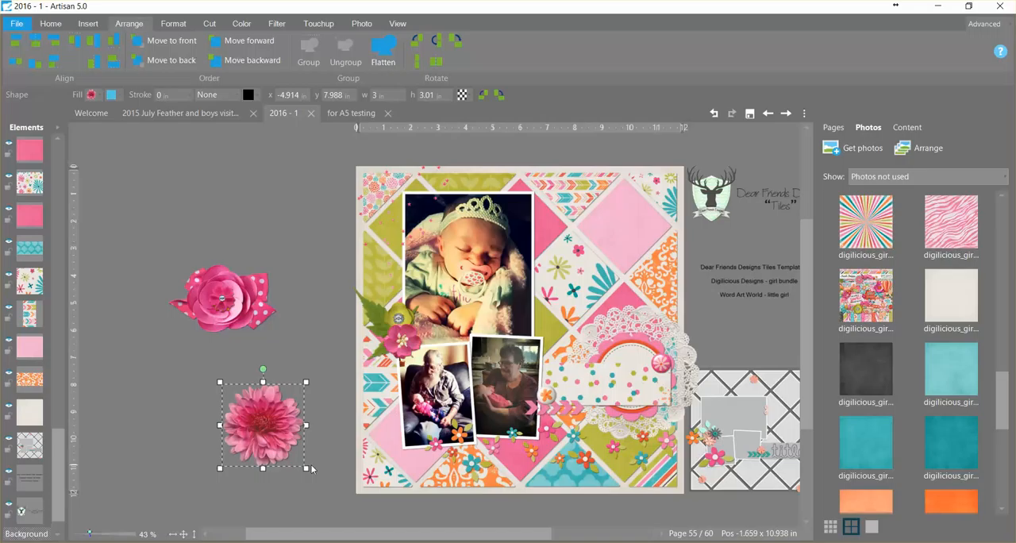
{"action": "left_click_drag", "start_coordinate": [308, 470], "coordinate": [267, 429]}
{"action": "left_click_drag", "start_coordinate": [263, 282], "coordinate": [537, 445]}
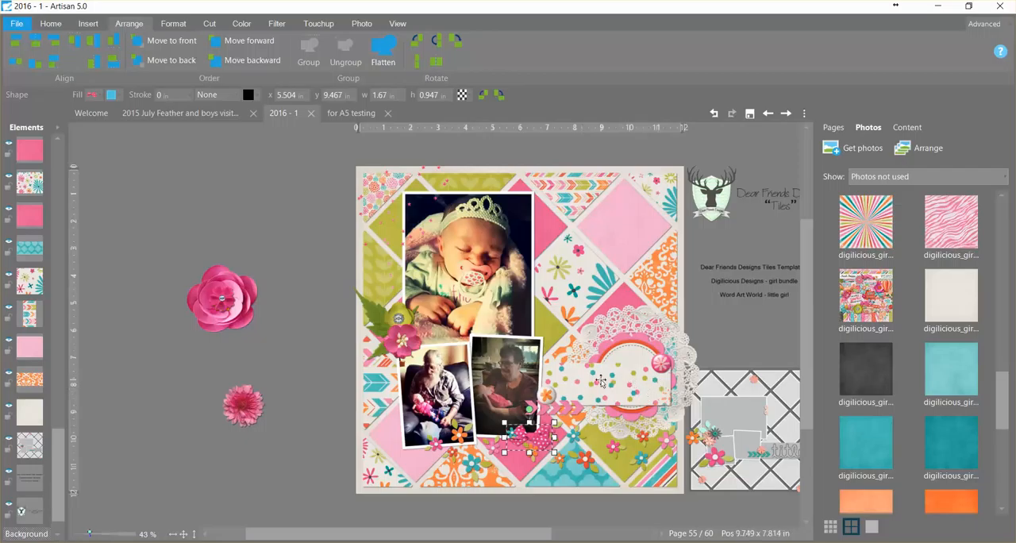
- Add the waw_little girl word art over the title strip and scalloped circle at about 2.82 in wide, then fit the page in view
{"action": "left_click_drag", "start_coordinate": [1001, 381], "coordinate": [1000, 208]}
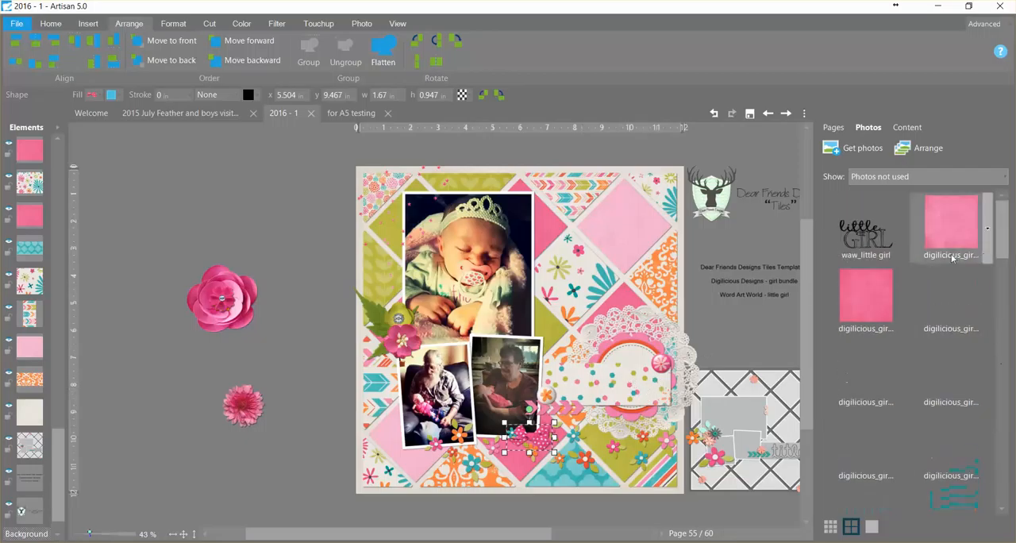
{"action": "left_click_drag", "start_coordinate": [865, 229], "coordinate": [761, 362]}
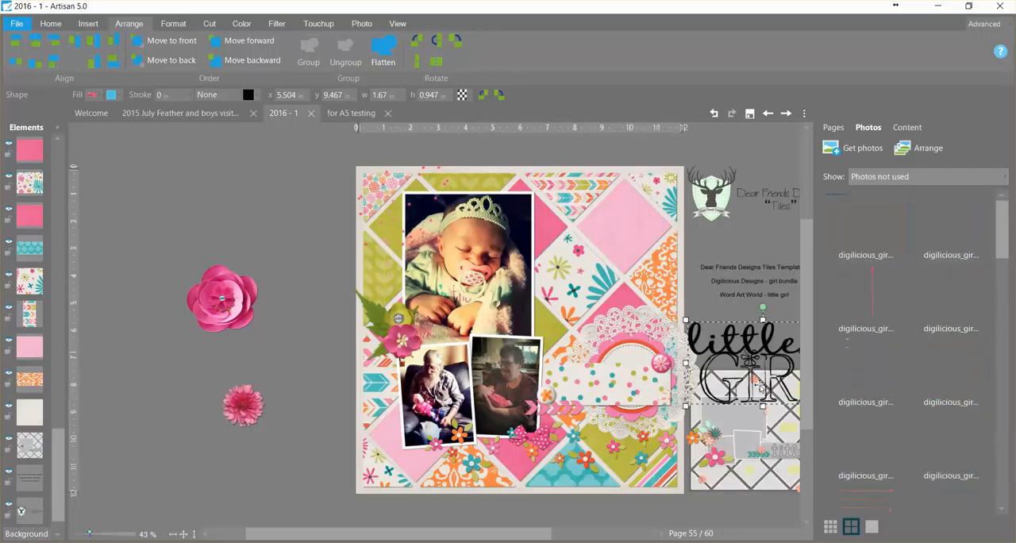
{"action": "left_click_drag", "start_coordinate": [762, 409], "coordinate": [763, 373]}
{"action": "left_click_drag", "start_coordinate": [753, 331], "coordinate": [587, 375]}
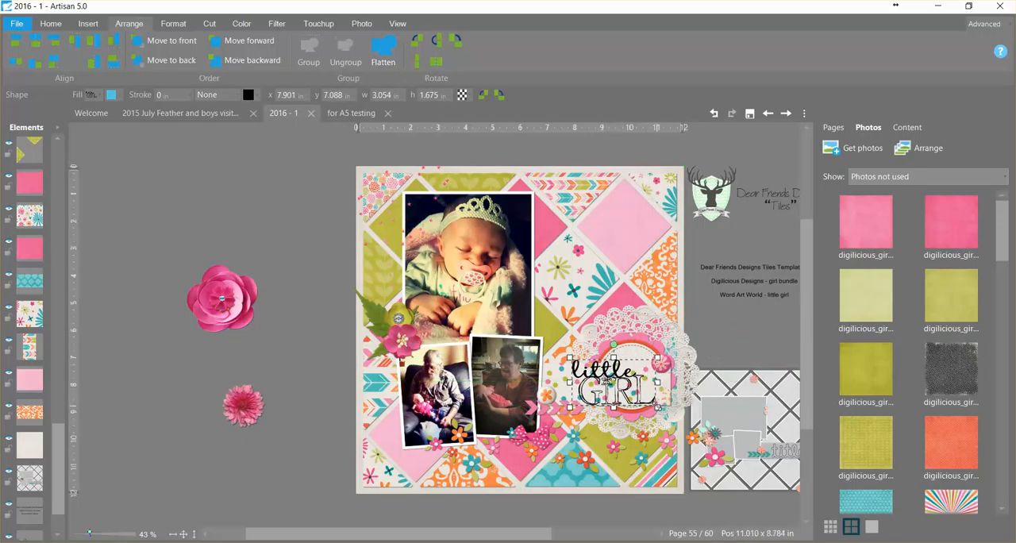
{"action": "left_click_drag", "start_coordinate": [657, 406], "coordinate": [651, 403]}
{"action": "left_click_drag", "start_coordinate": [613, 374], "coordinate": [623, 375]}
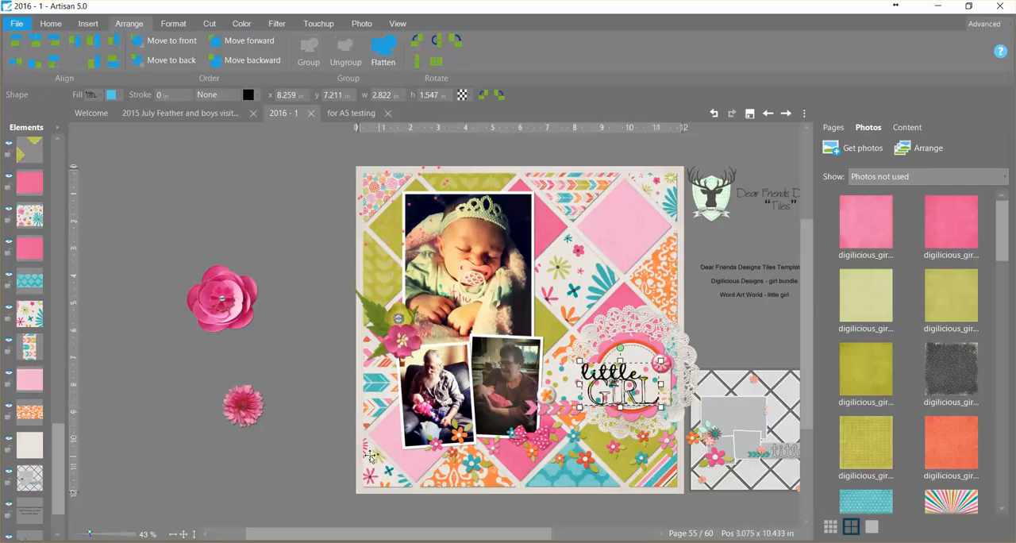
{"action": "left_click", "coordinate": [192, 535]}
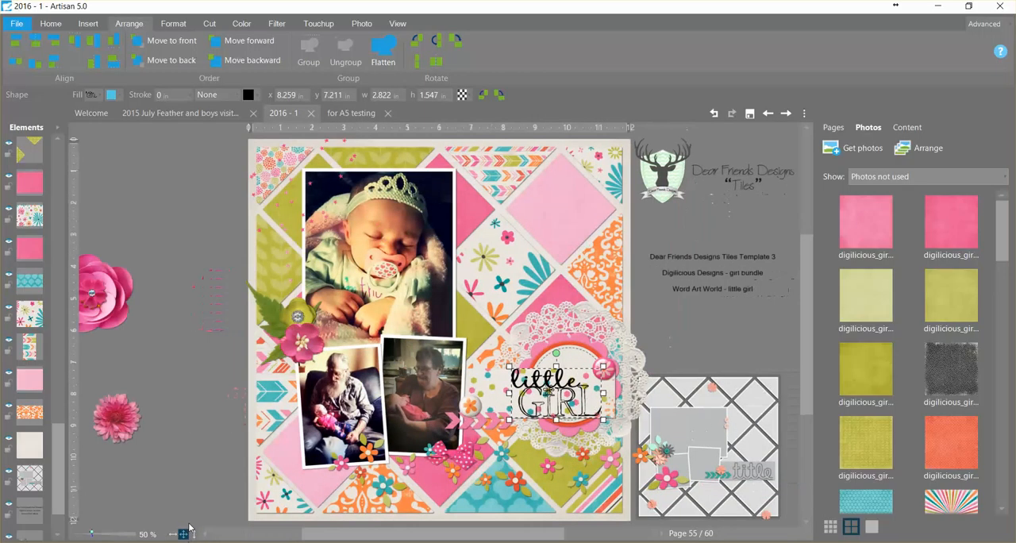
{"action": "left_click", "coordinate": [188, 457]}
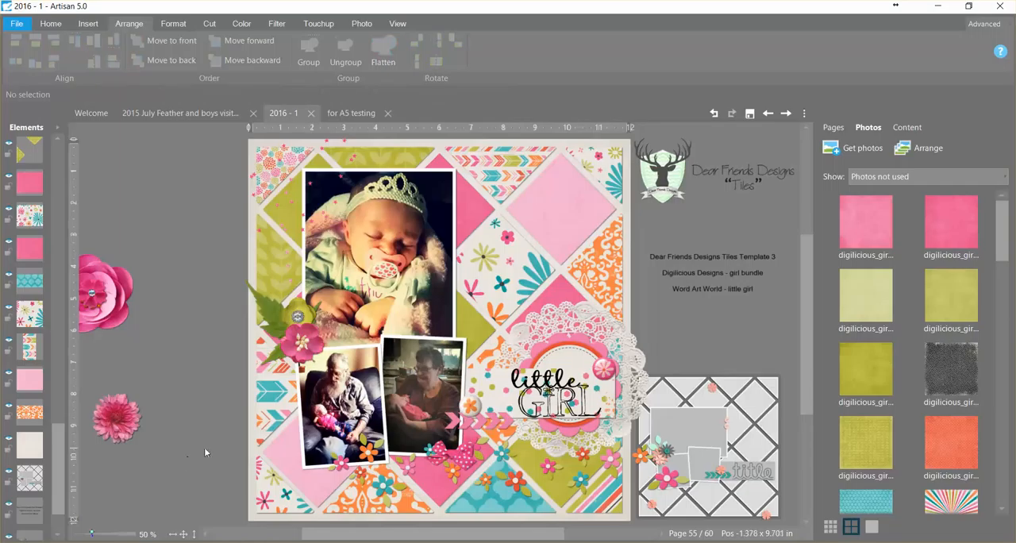